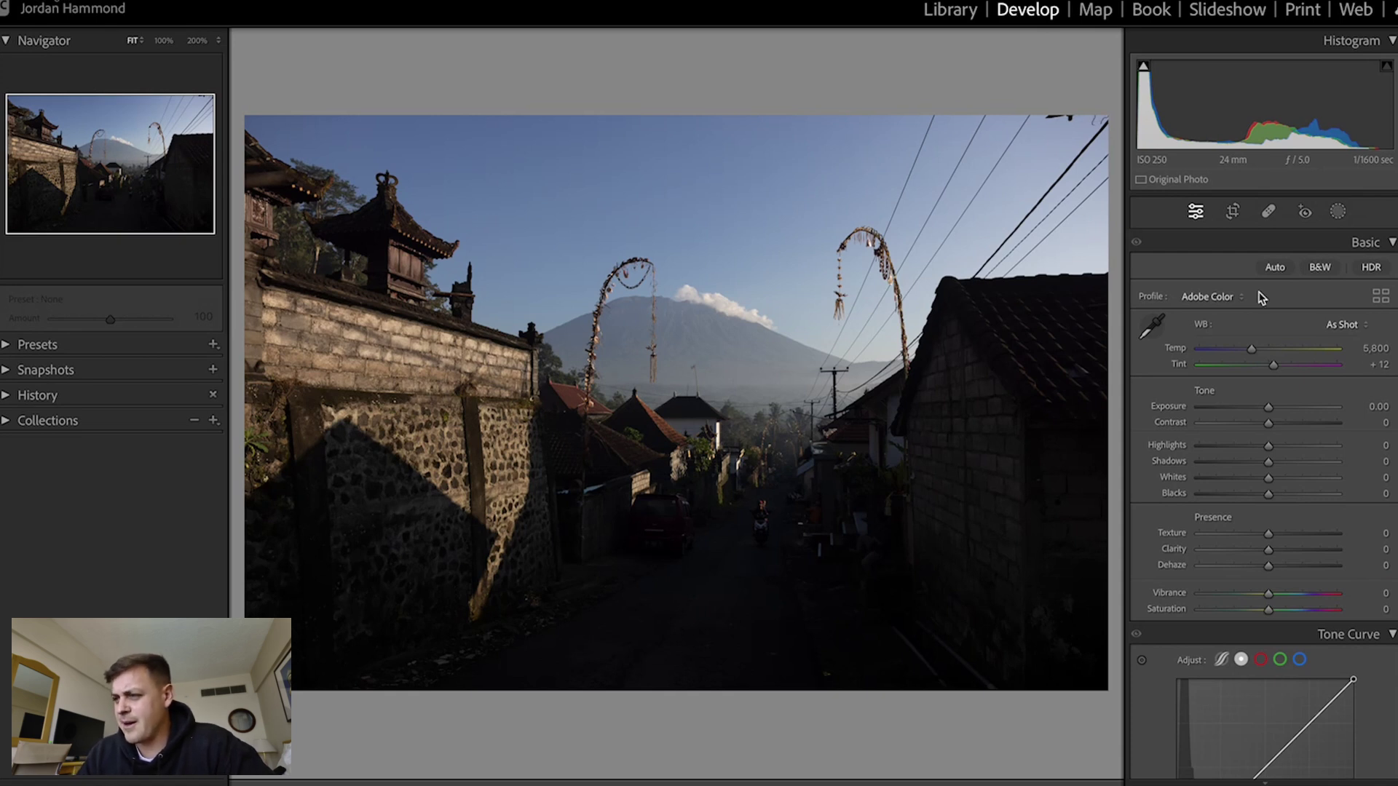
- Try lifting the dark areas with contrast −27, shadows +40 and blacks +77, and reset the adjustments
left_click_drag(1268, 424, 1326, 497)
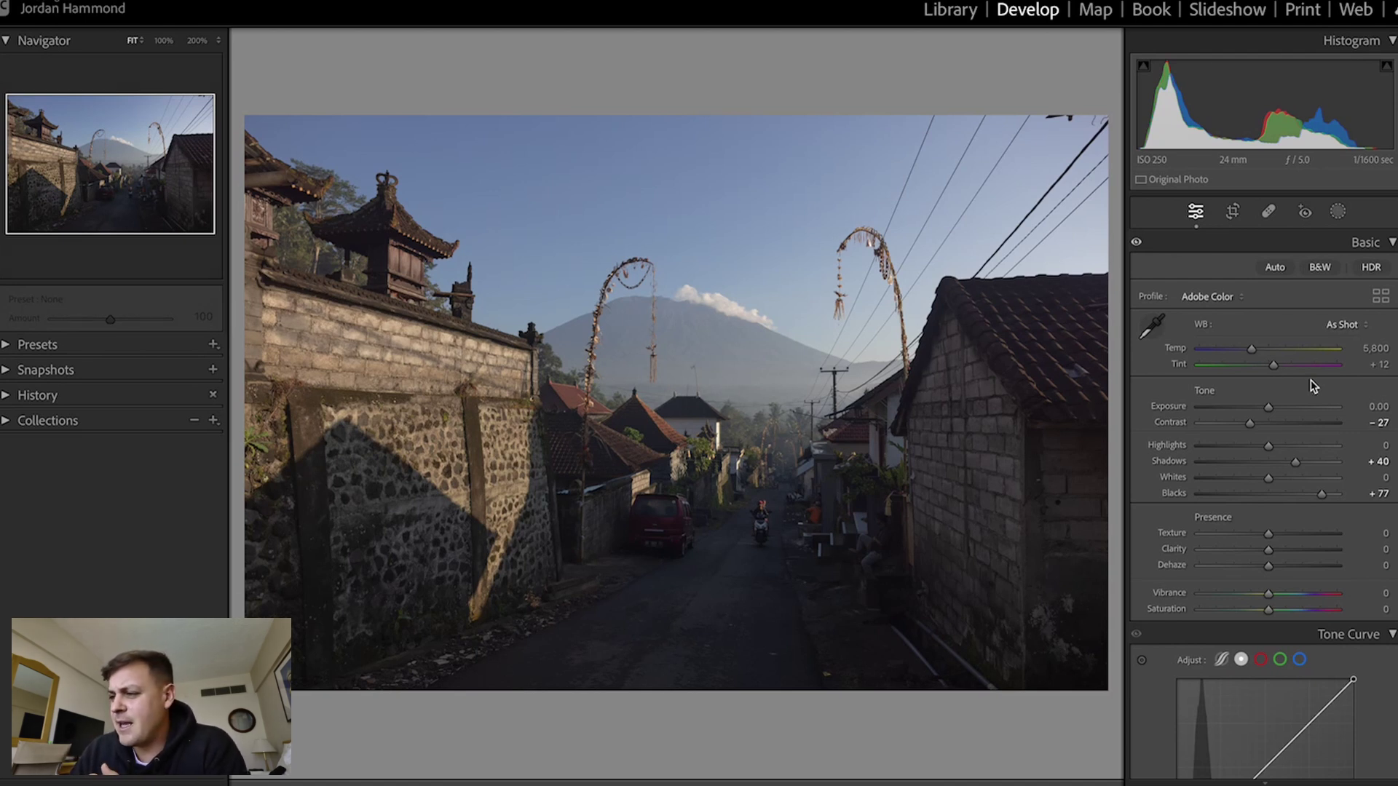
left_click(1299, 777)
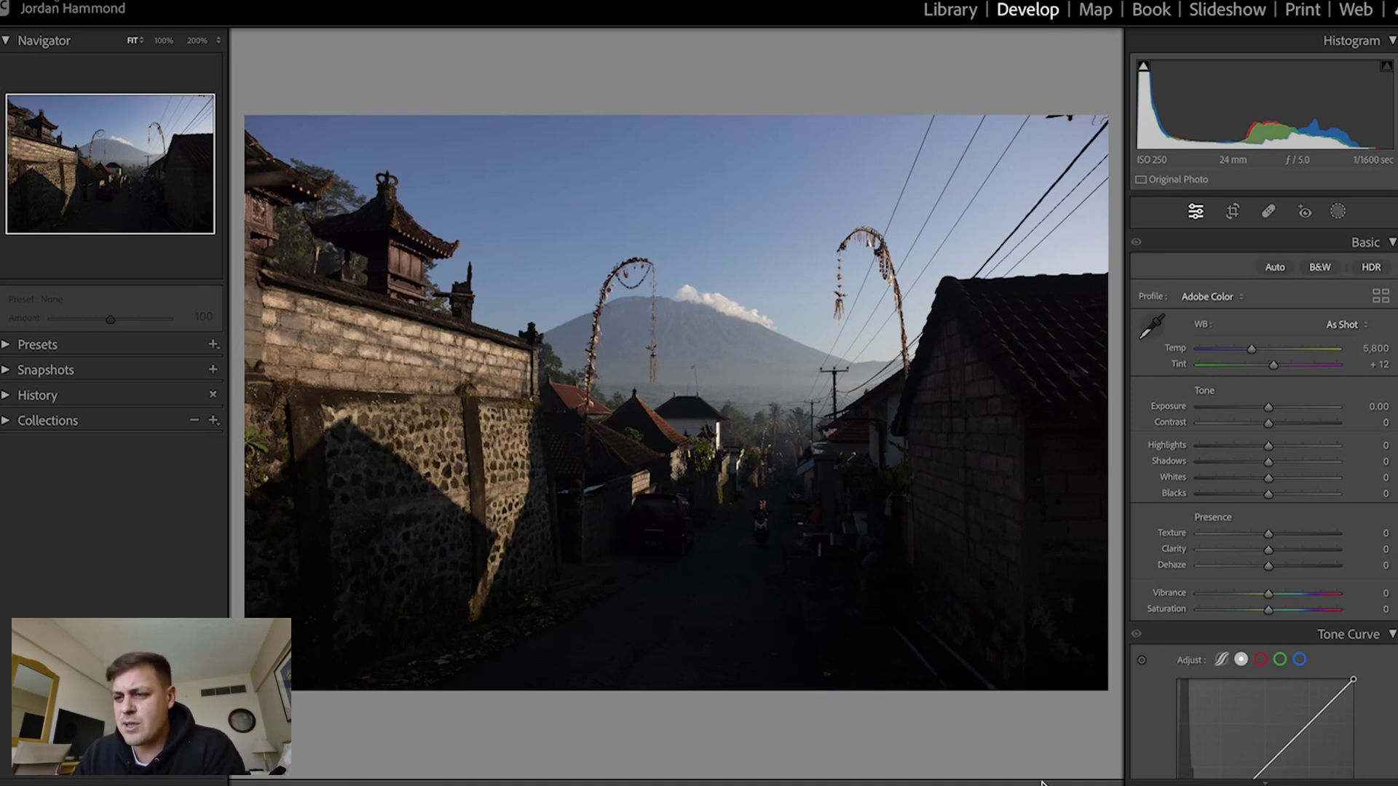
- Examine the motorbike riders and the dark street at 100% zoom, and return to the fitted view
left_click(770, 546)
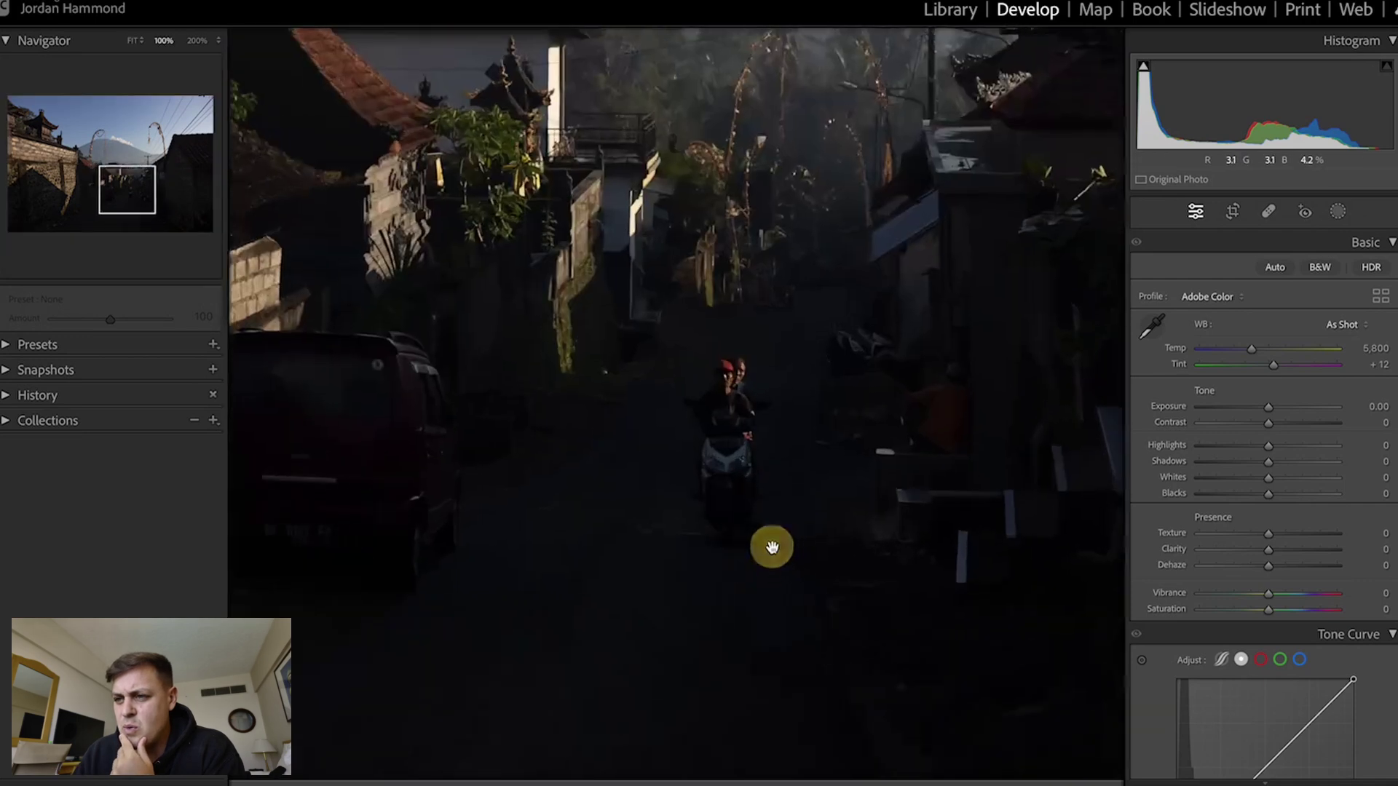
left_click_drag(780, 490, 764, 656)
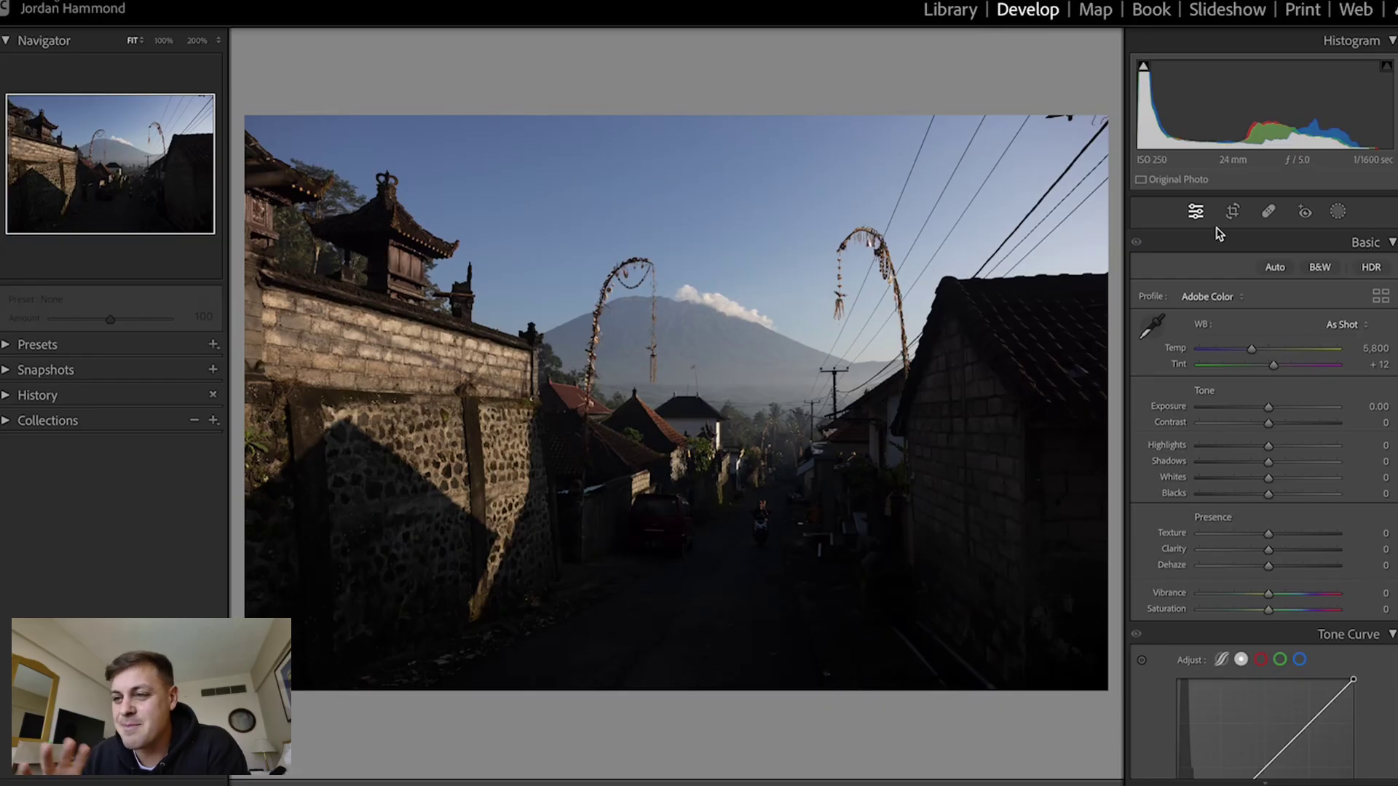
left_click(753, 531)
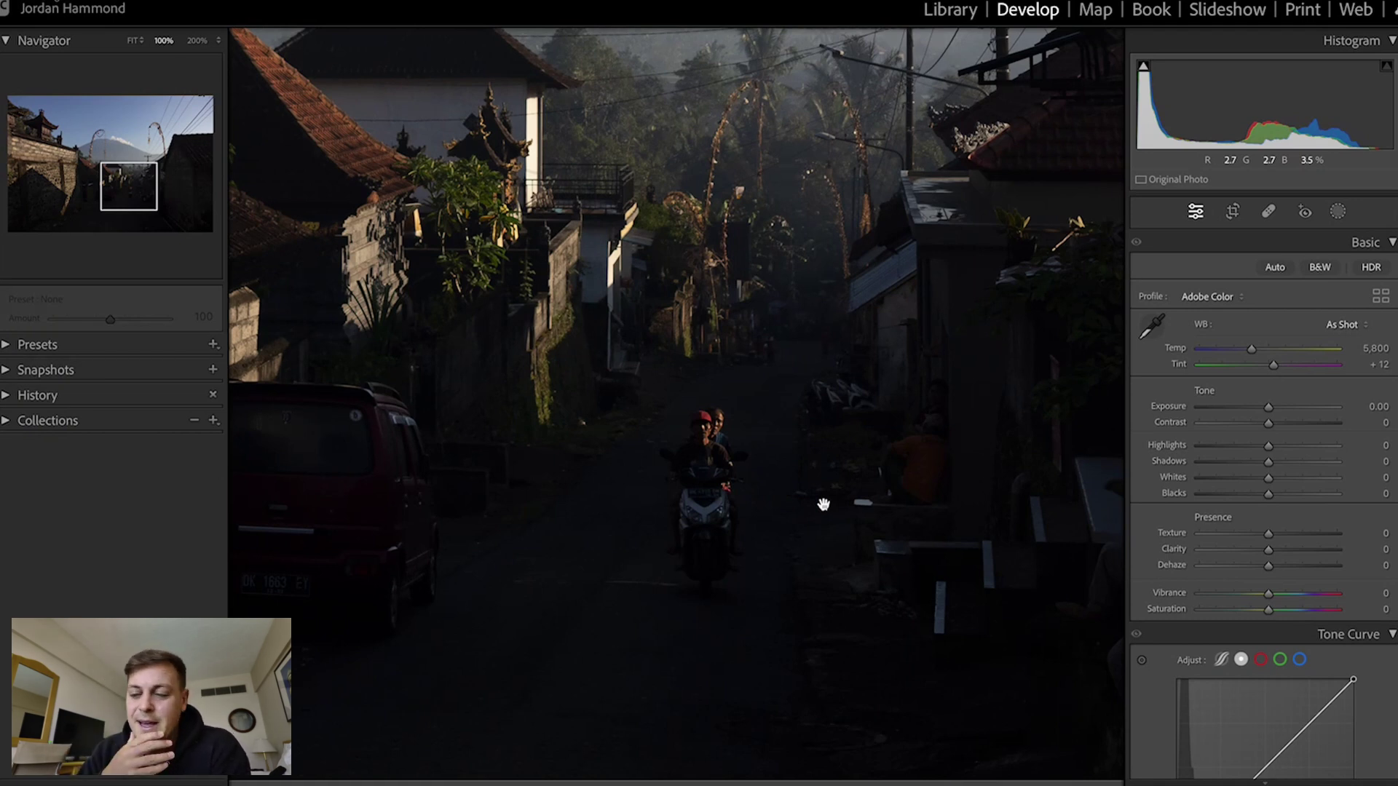
left_click(823, 505)
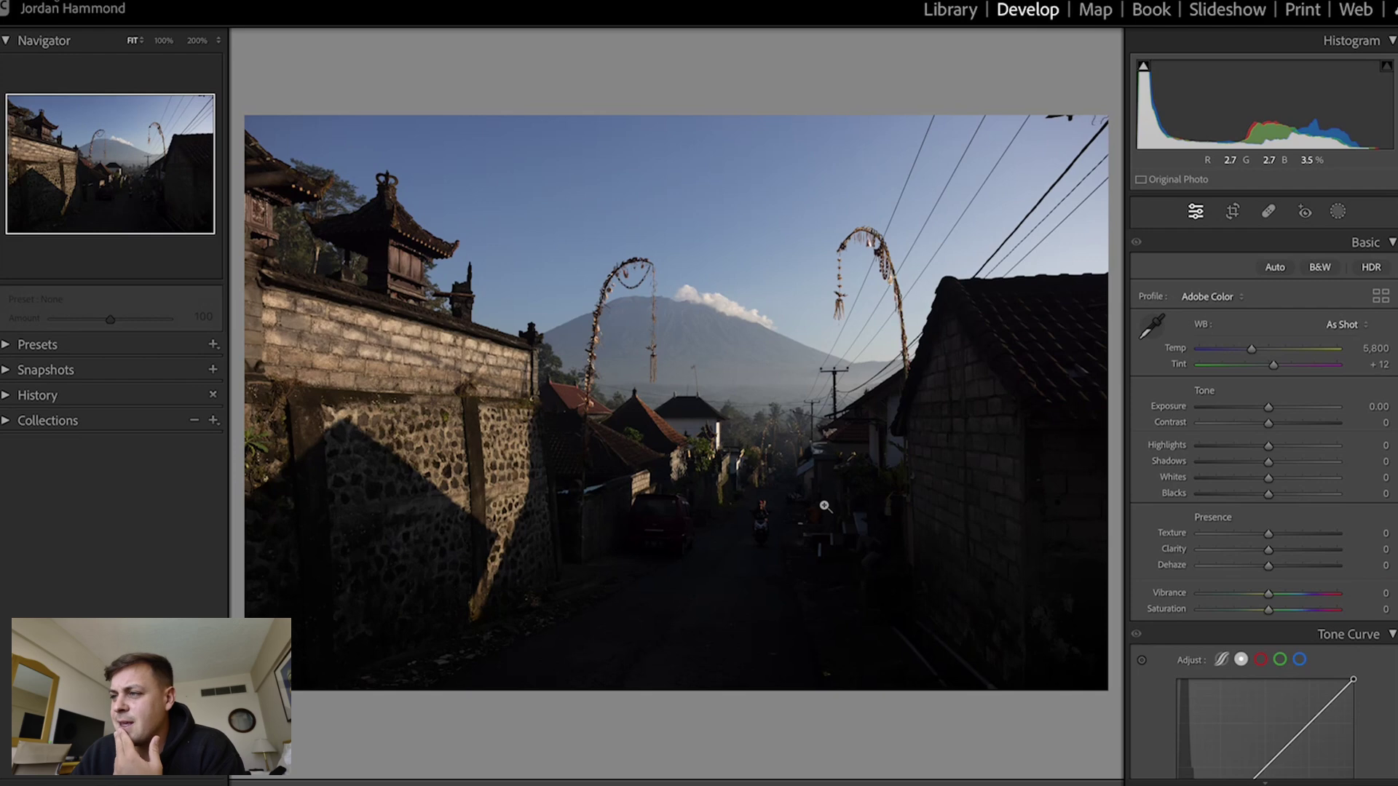
- Crop the photo tighter at its original aspect ratio, trimming mostly the wall and temple on the left, and fine-tune the framing
left_click(1230, 212)
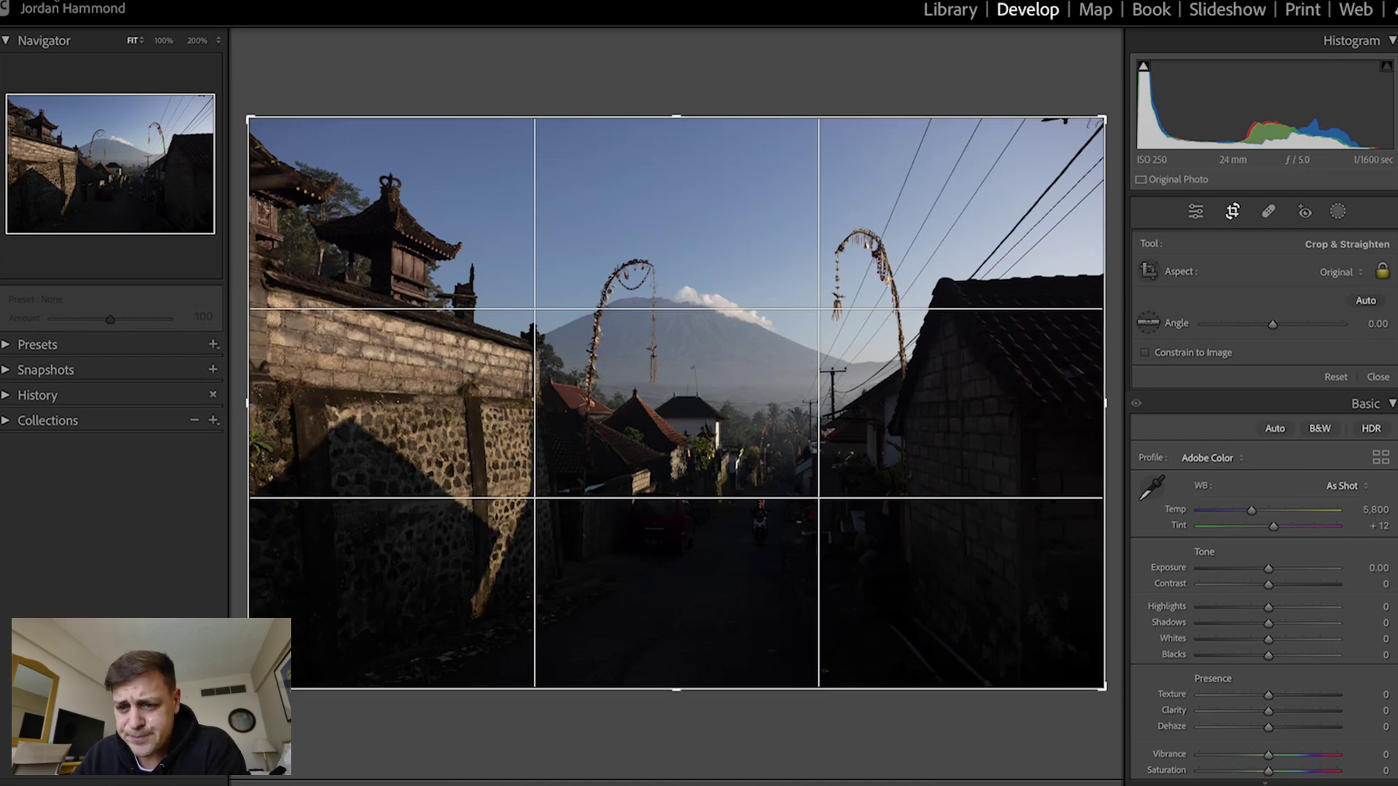
left_click_drag(249, 688, 324, 674)
left_click_drag(574, 527, 588, 498)
mouse_move(1027, 405)
left_mouse_down()
mouse_move(992, 415)
mouse_move(1006, 414)
left_mouse_up()
left_click_drag(872, 426, 873, 414)
key("Return")
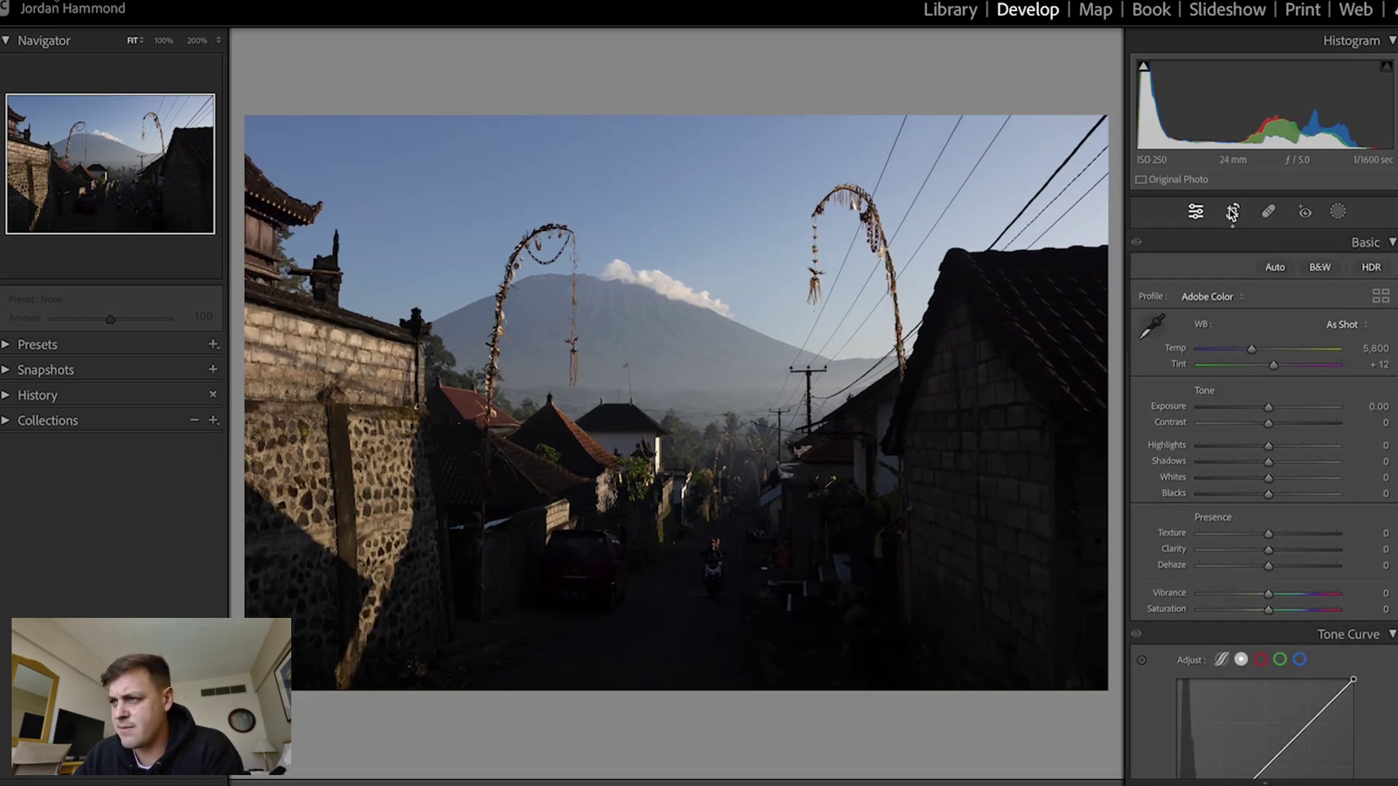
left_click(1232, 211)
left_click_drag(647, 425, 650, 426)
double_click(650, 426)
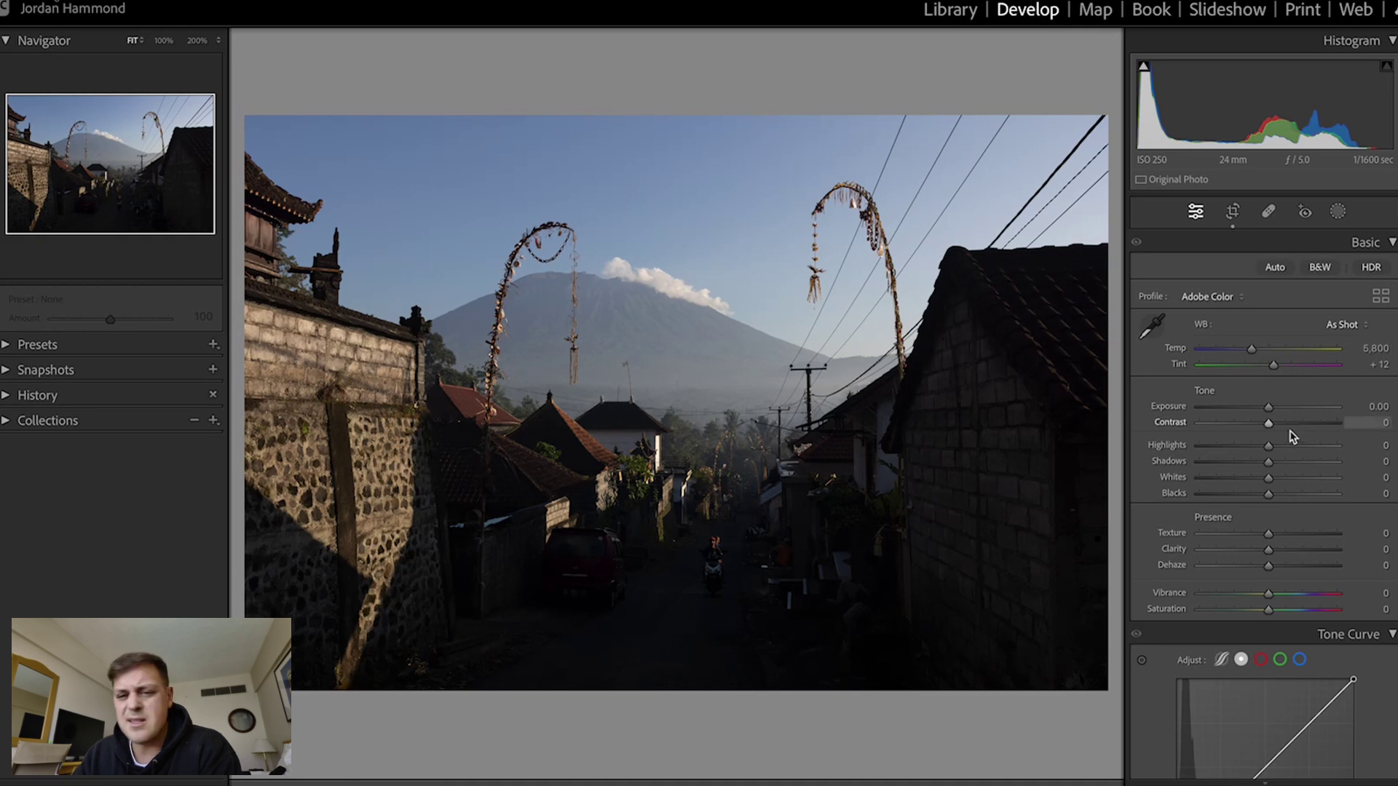
- Warm the white balance by setting the temperature to 6,000
left_click(1369, 348)
type("6,000")
key("Return")
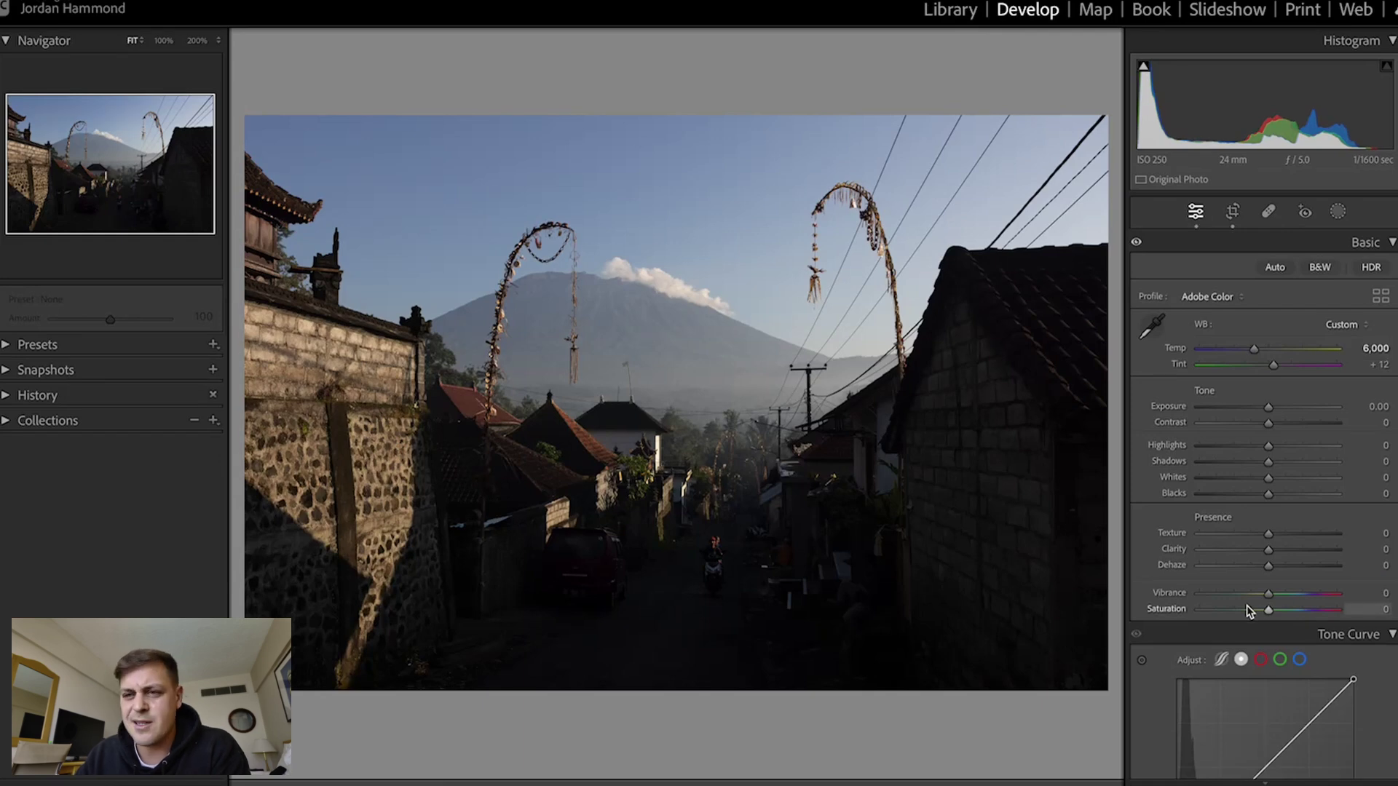
- Set exposure to +0.55, highlights −50, shadows +45, blacks +20 and vibrance +20, and compare with the unedited photo
left_click_drag(1267, 407, 1281, 501)
left_click(1268, 449)
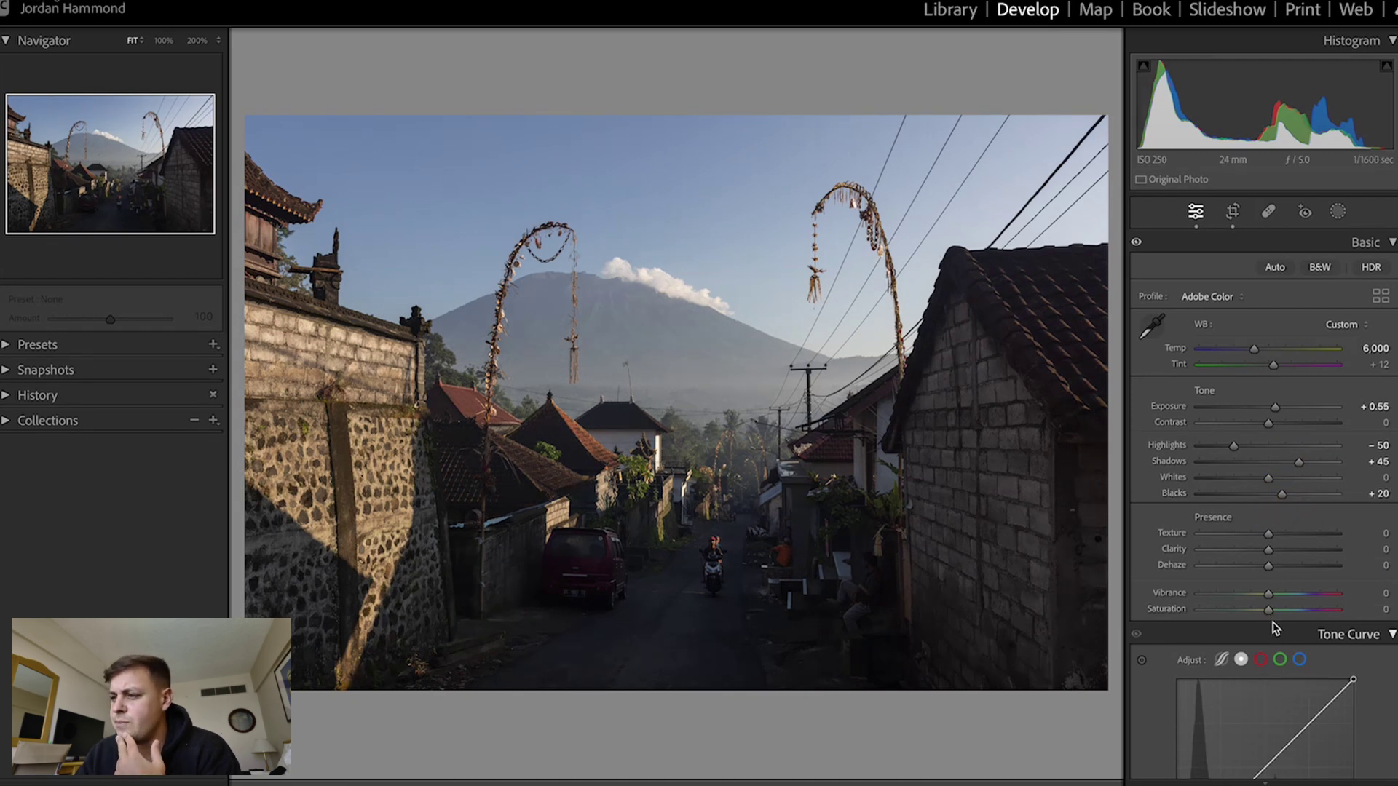
left_click_drag(1258, 597, 1282, 594)
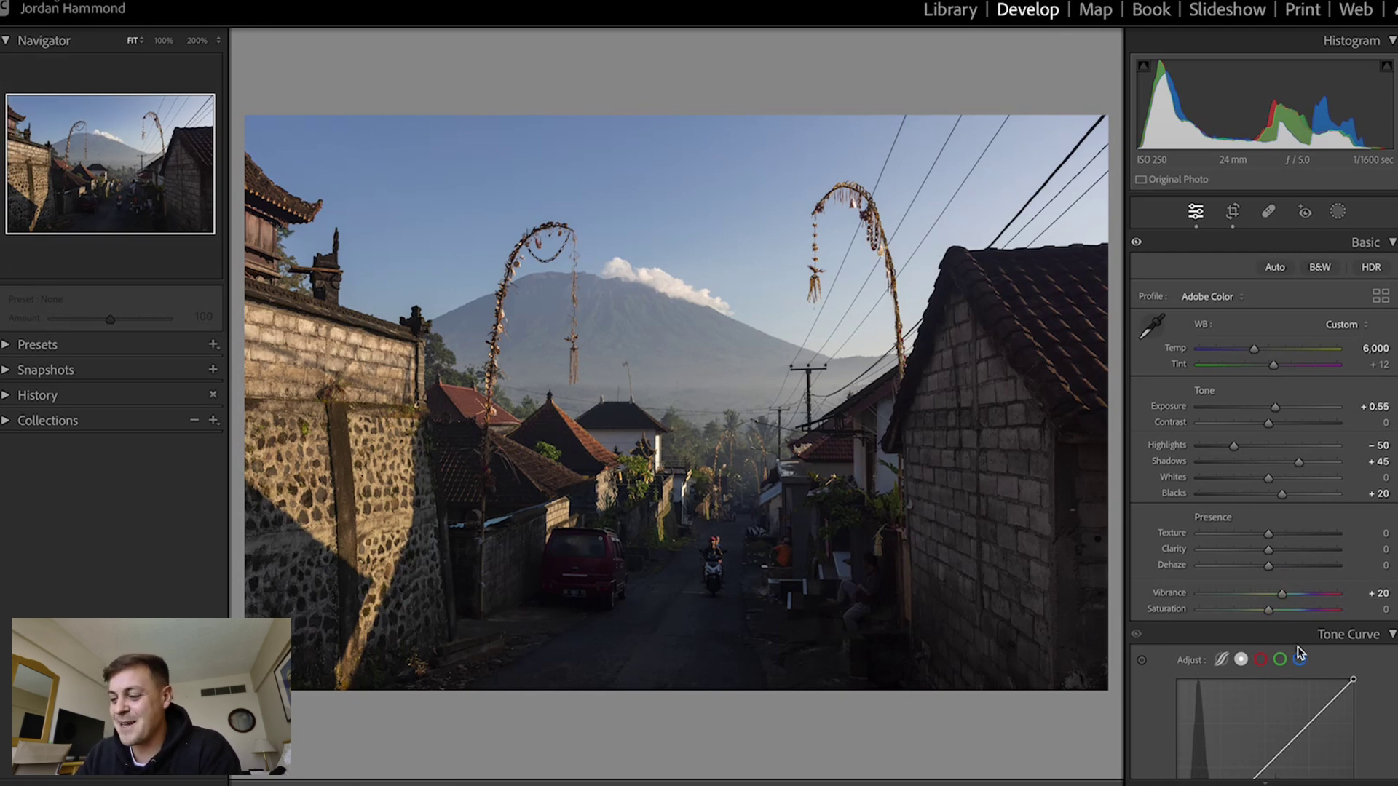
key("backslash")
key("backslash")
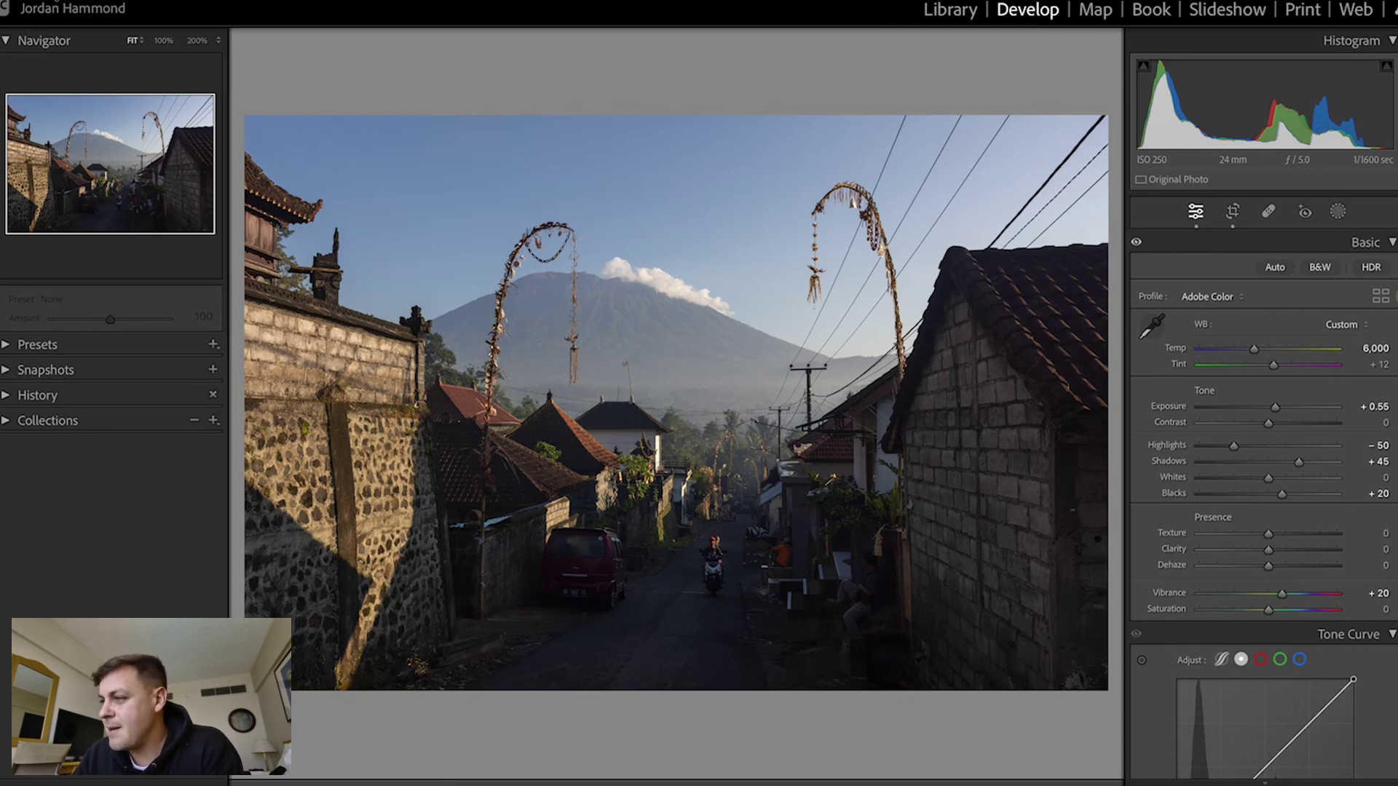
- Shape the tone curve by raising the black point to output 5 and adding points at 69/76 and 189/196
scroll(1392, 342, "down", 6)
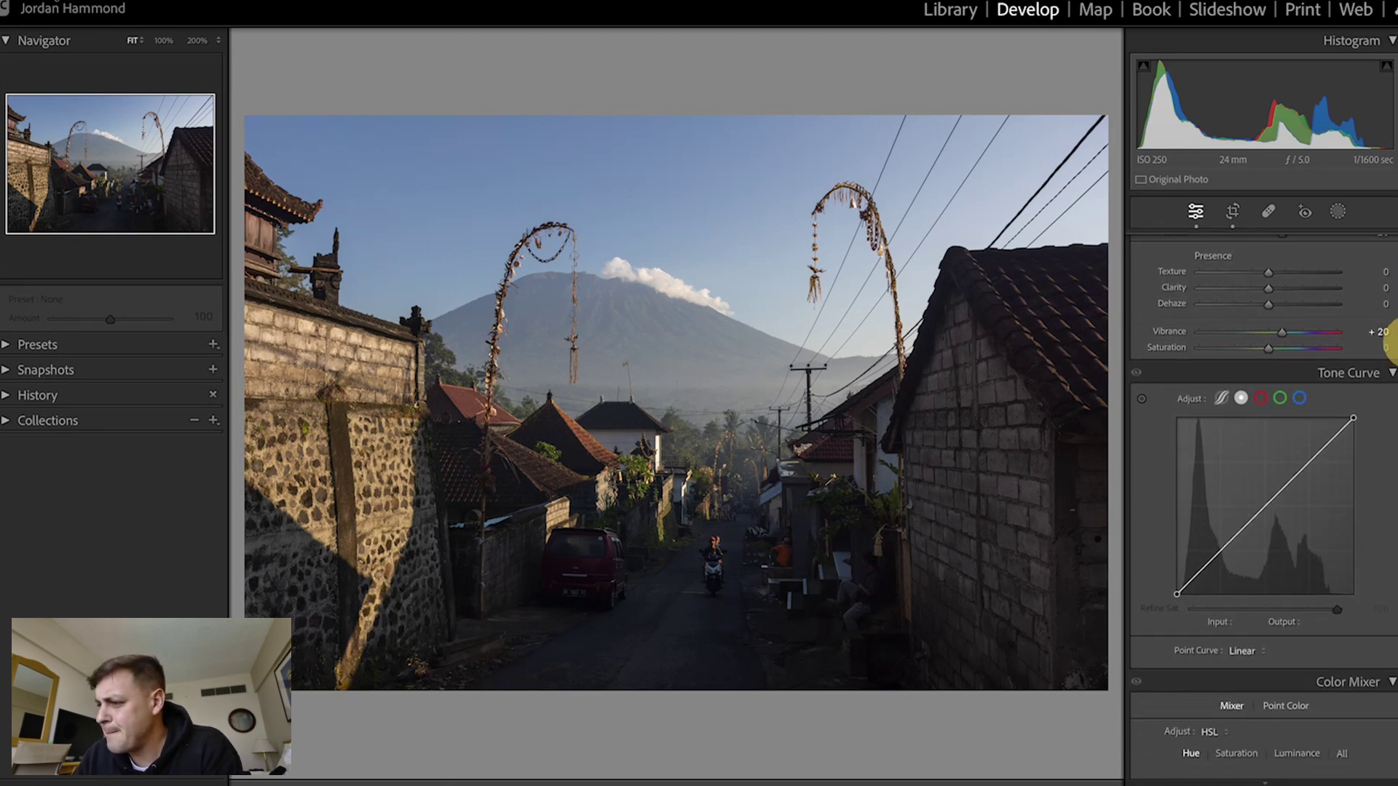
scroll(1392, 342, "down", 1)
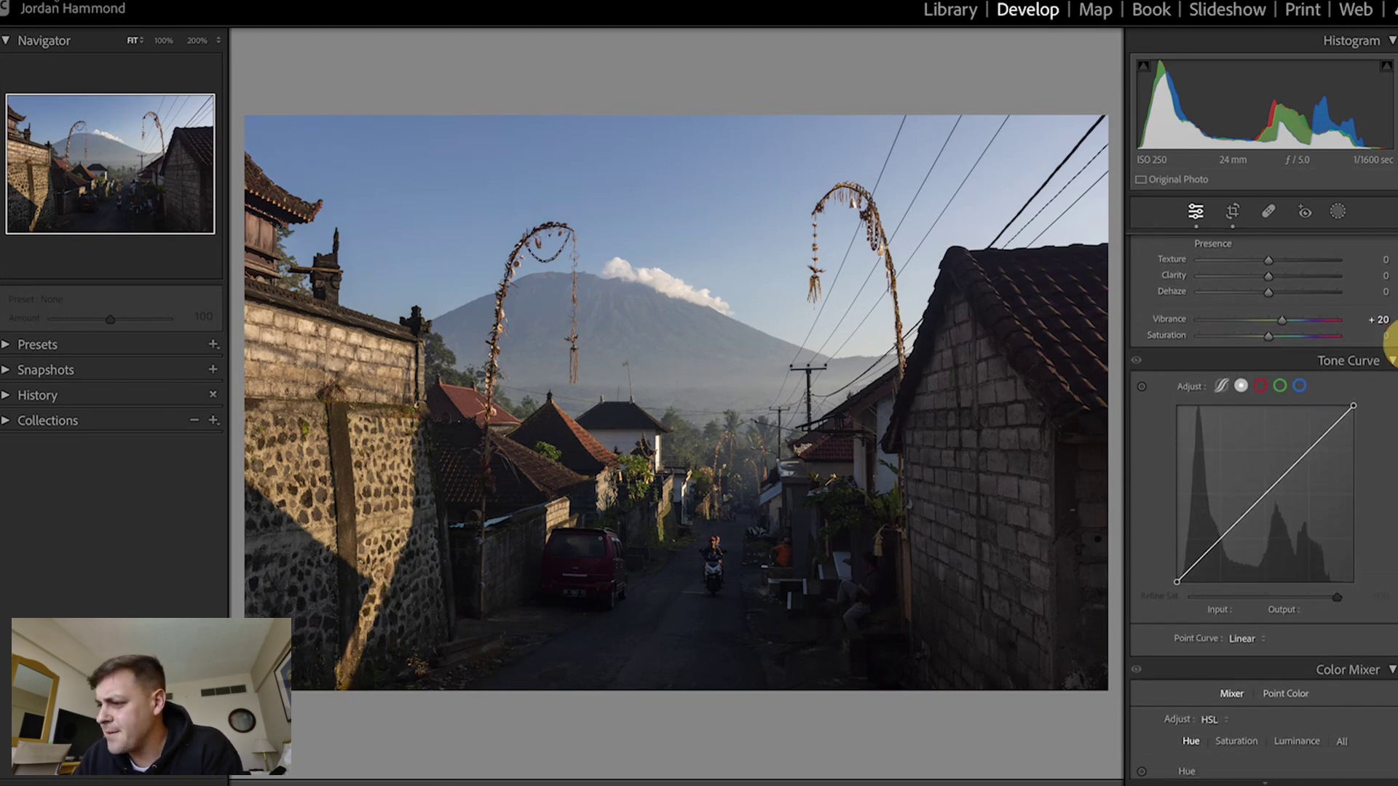
left_click(1176, 582)
left_click_drag(1178, 586, 1174, 578)
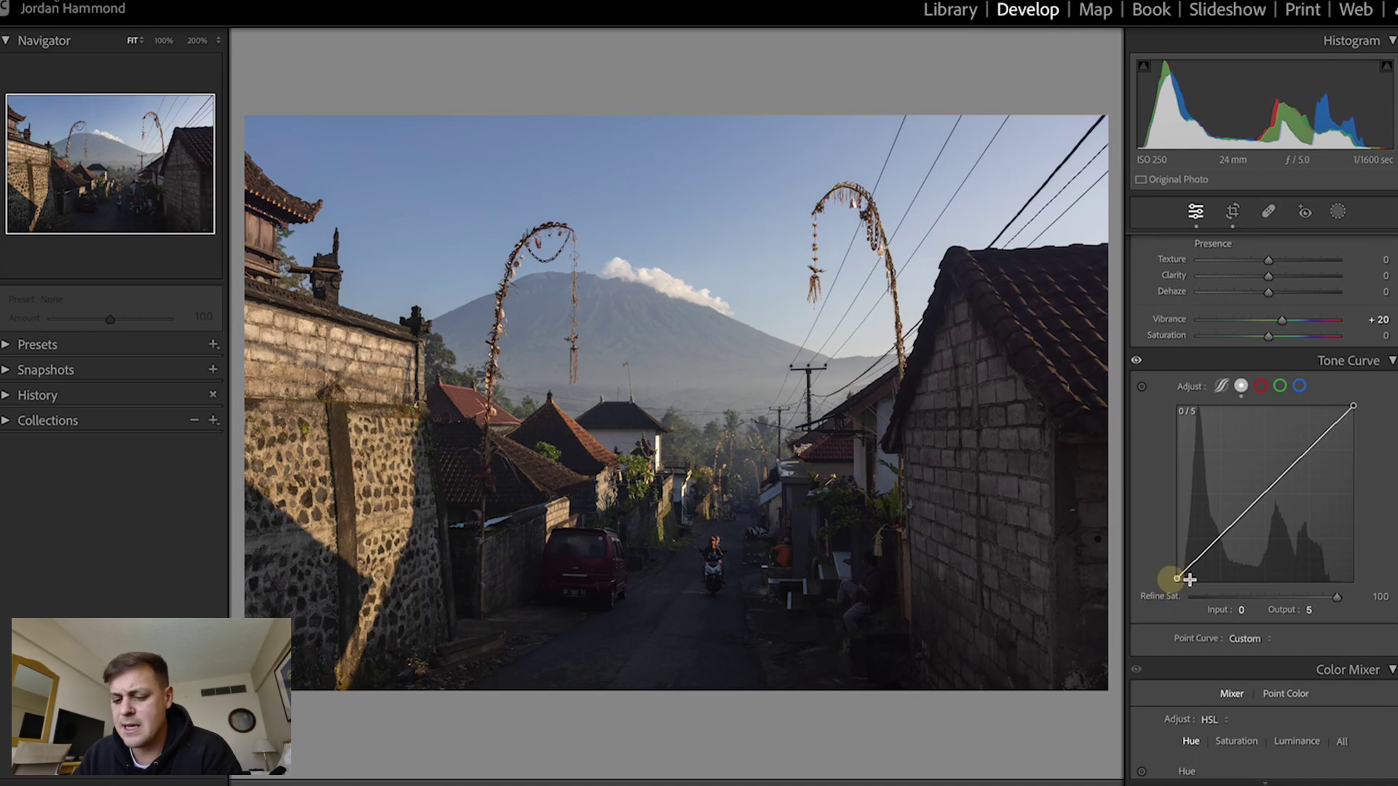
left_click(1223, 535)
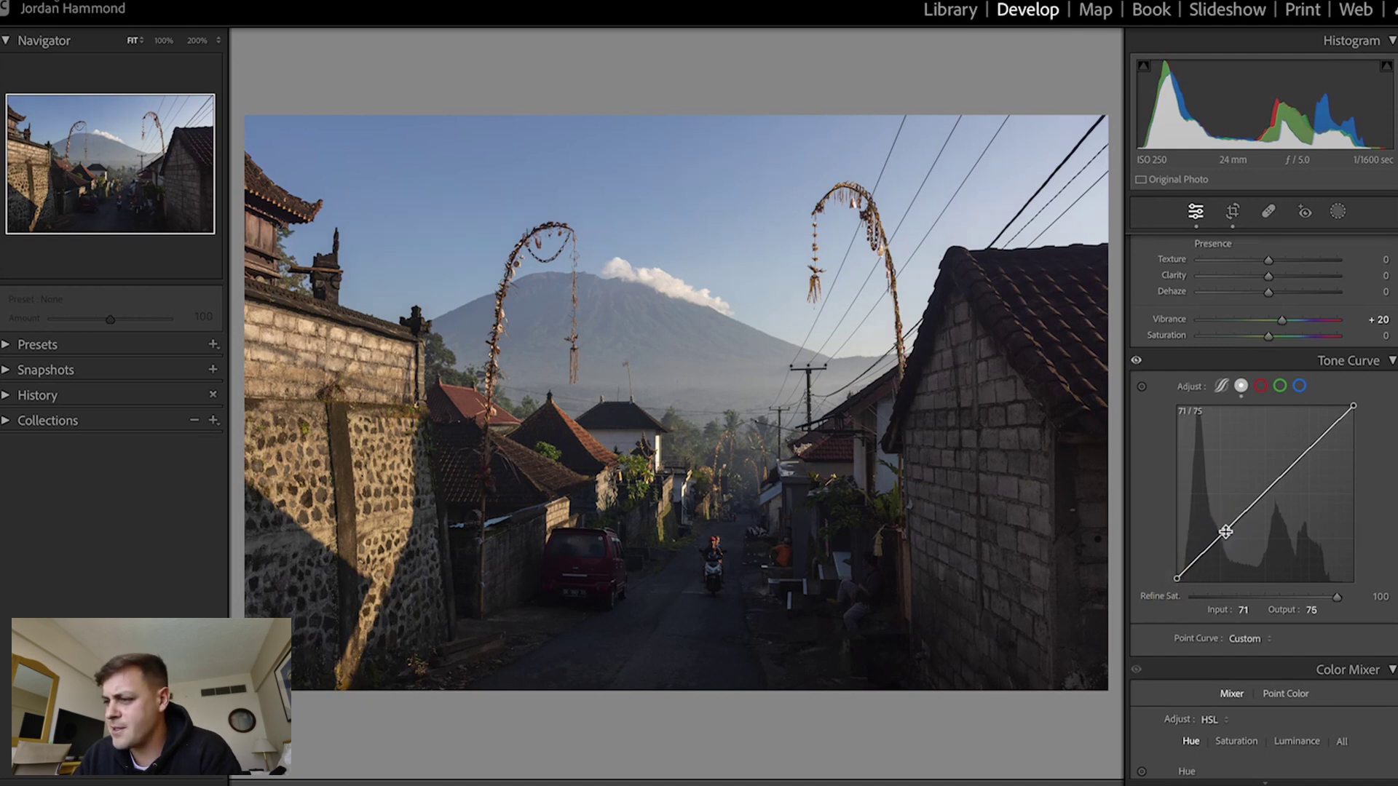
left_click_drag(1225, 531, 1224, 534)
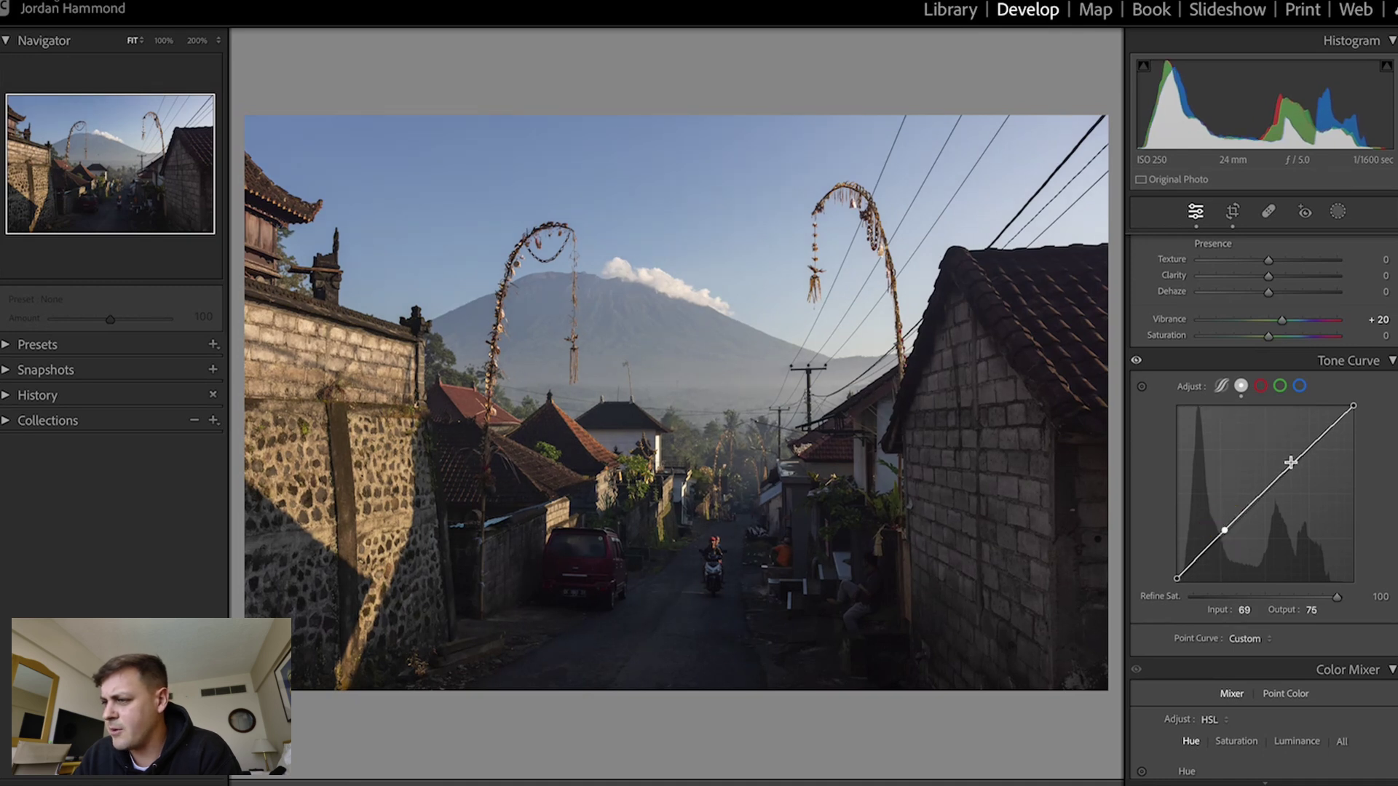
left_click_drag(1310, 447, 1308, 447)
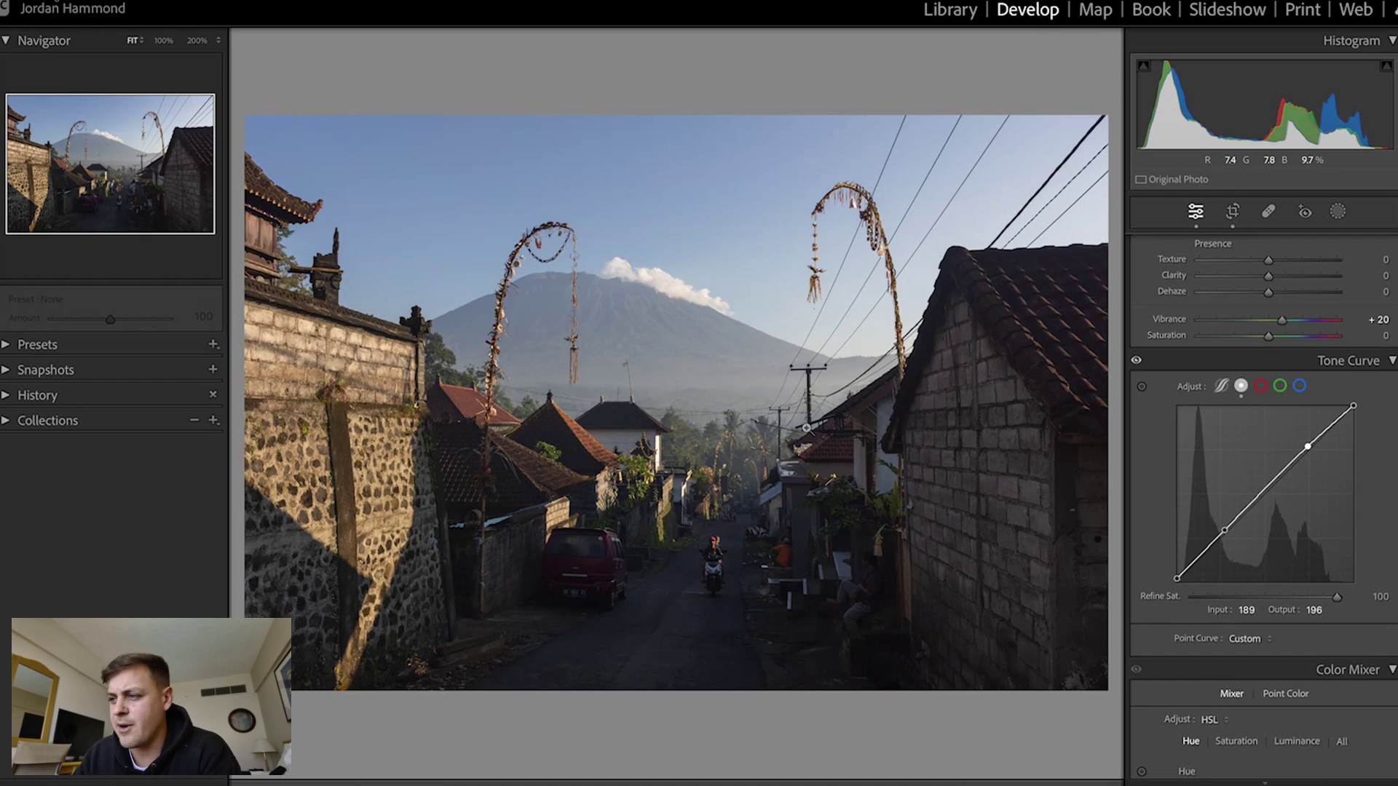
- Correct the perspective with Guided Upright, drawing vertical guides on the temple building at left and the wall corner of the house at right
scroll(1212, 574, "down", 4)
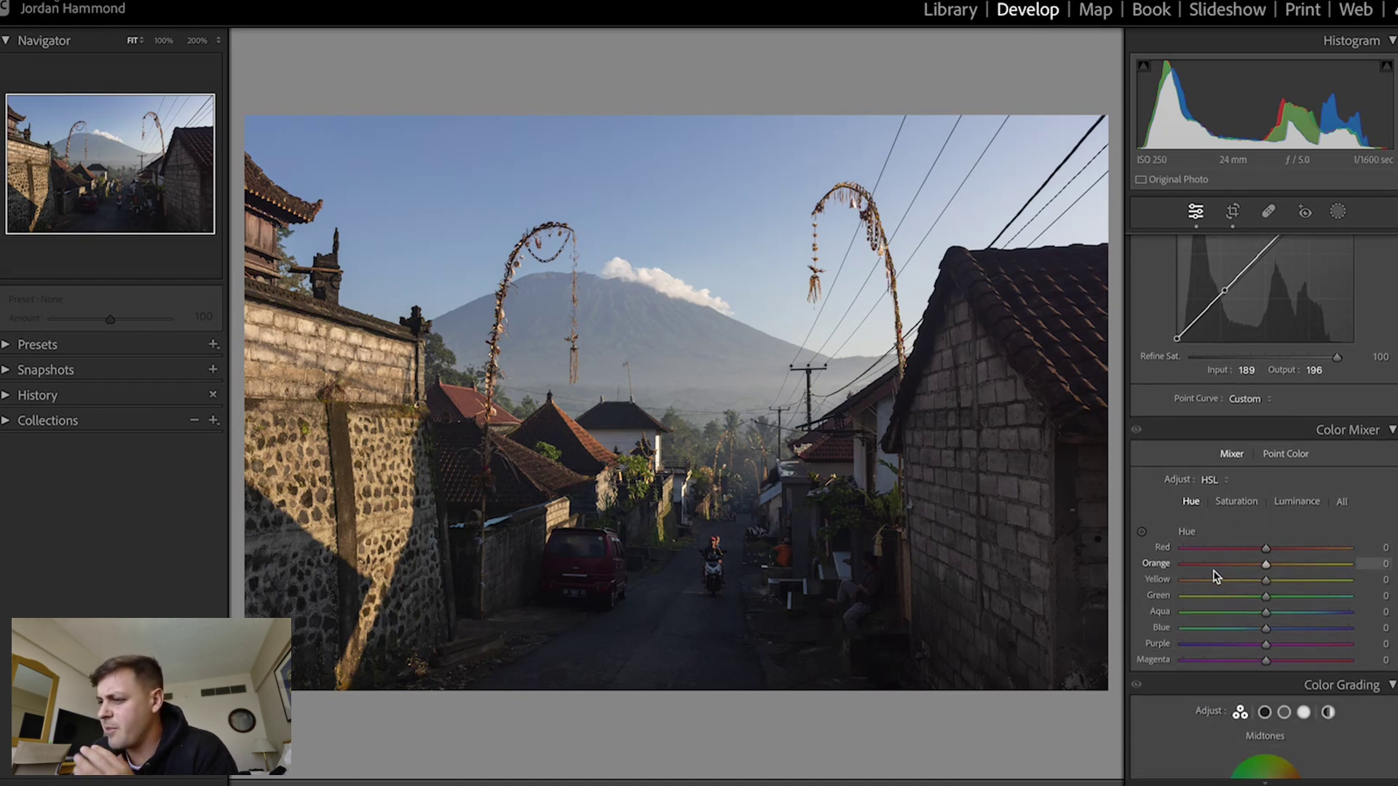
scroll(1213, 576, "down", 12)
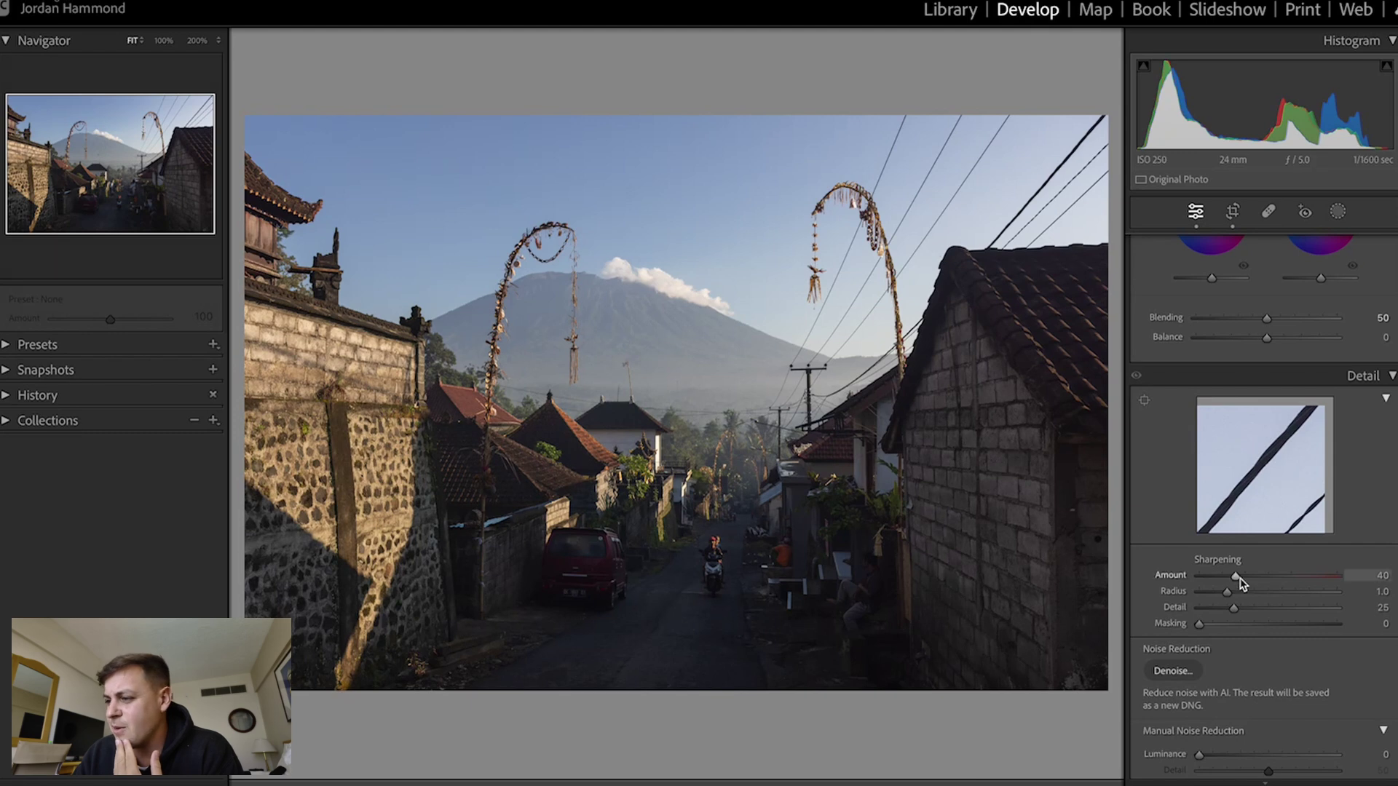
scroll(1240, 581, "down", 10)
scroll(1240, 582, "down", 3)
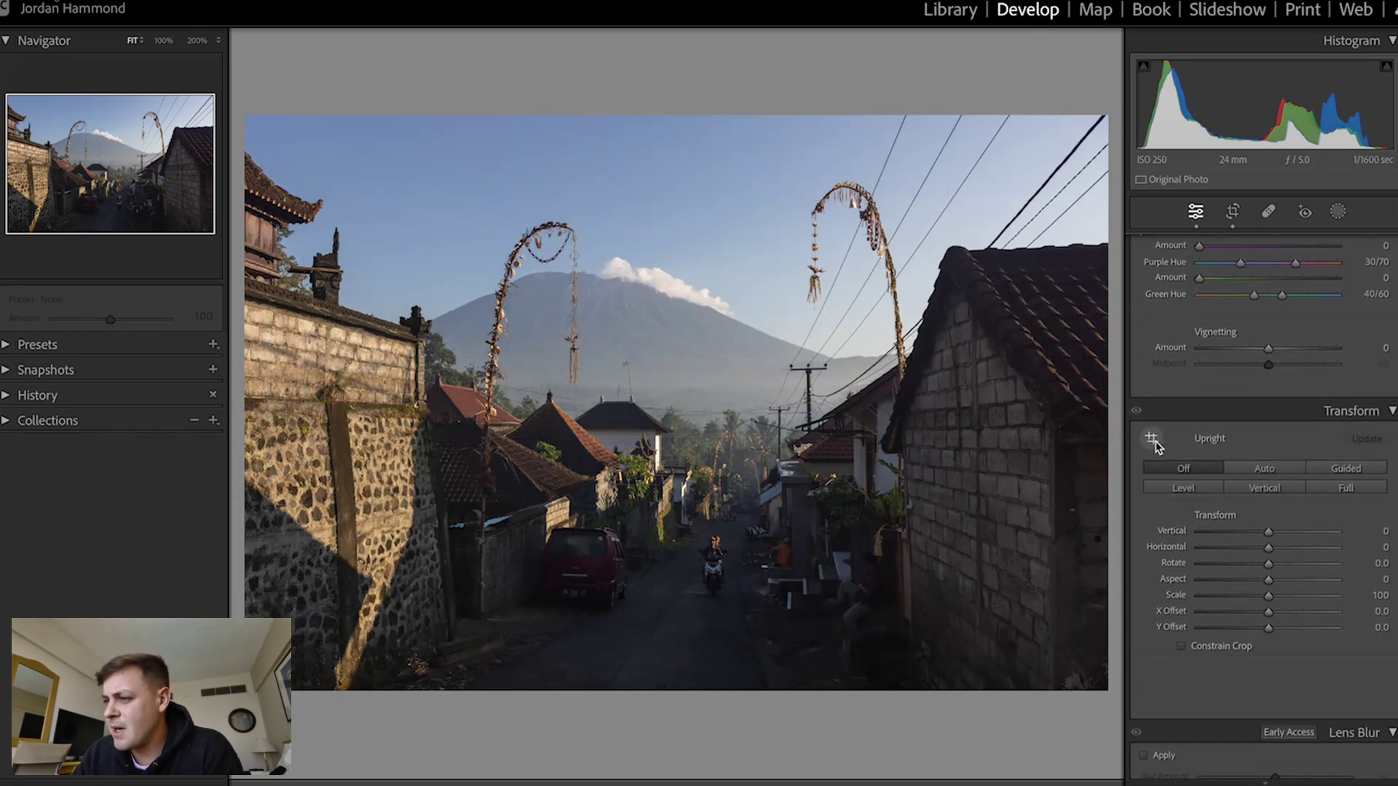
left_click(1152, 439)
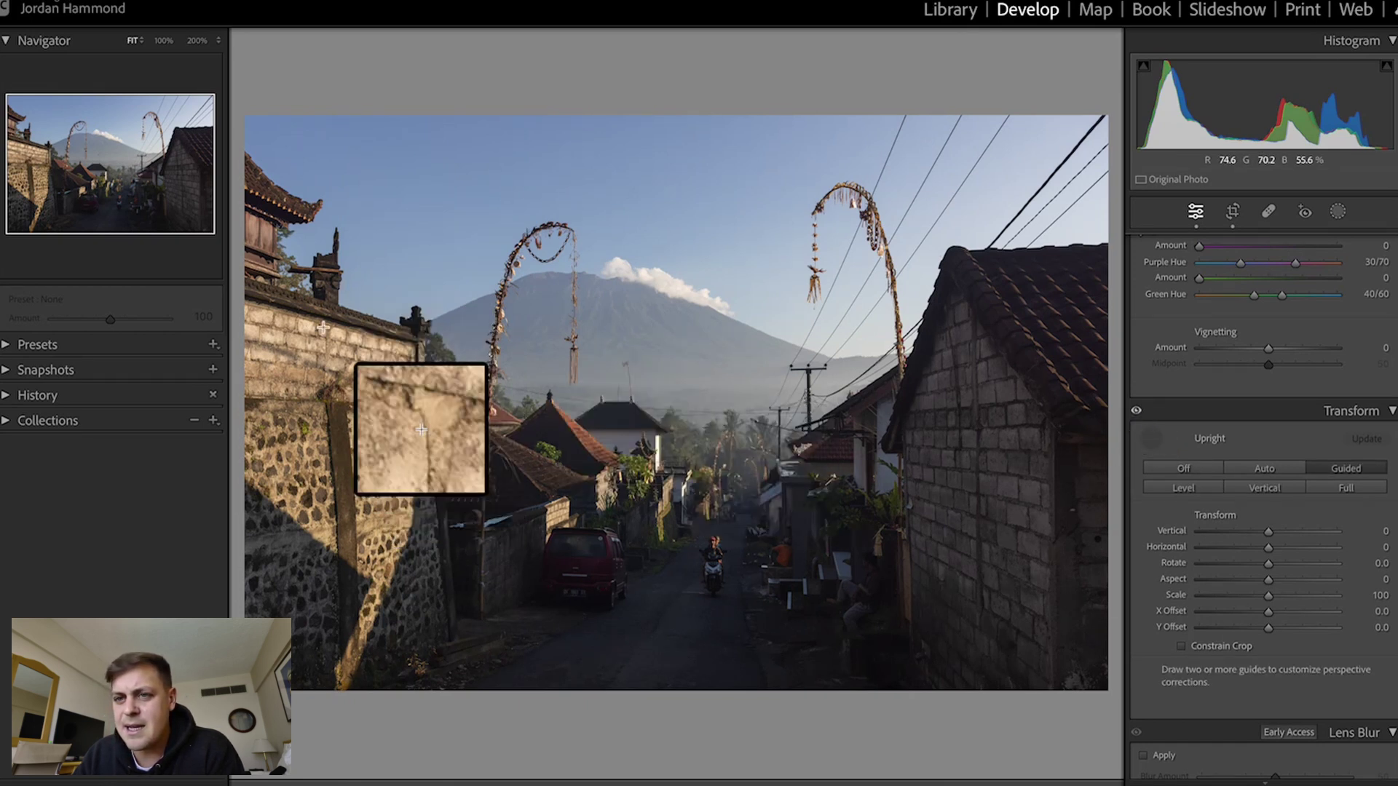
left_click(260, 219)
left_click_drag(260, 219, 259, 247)
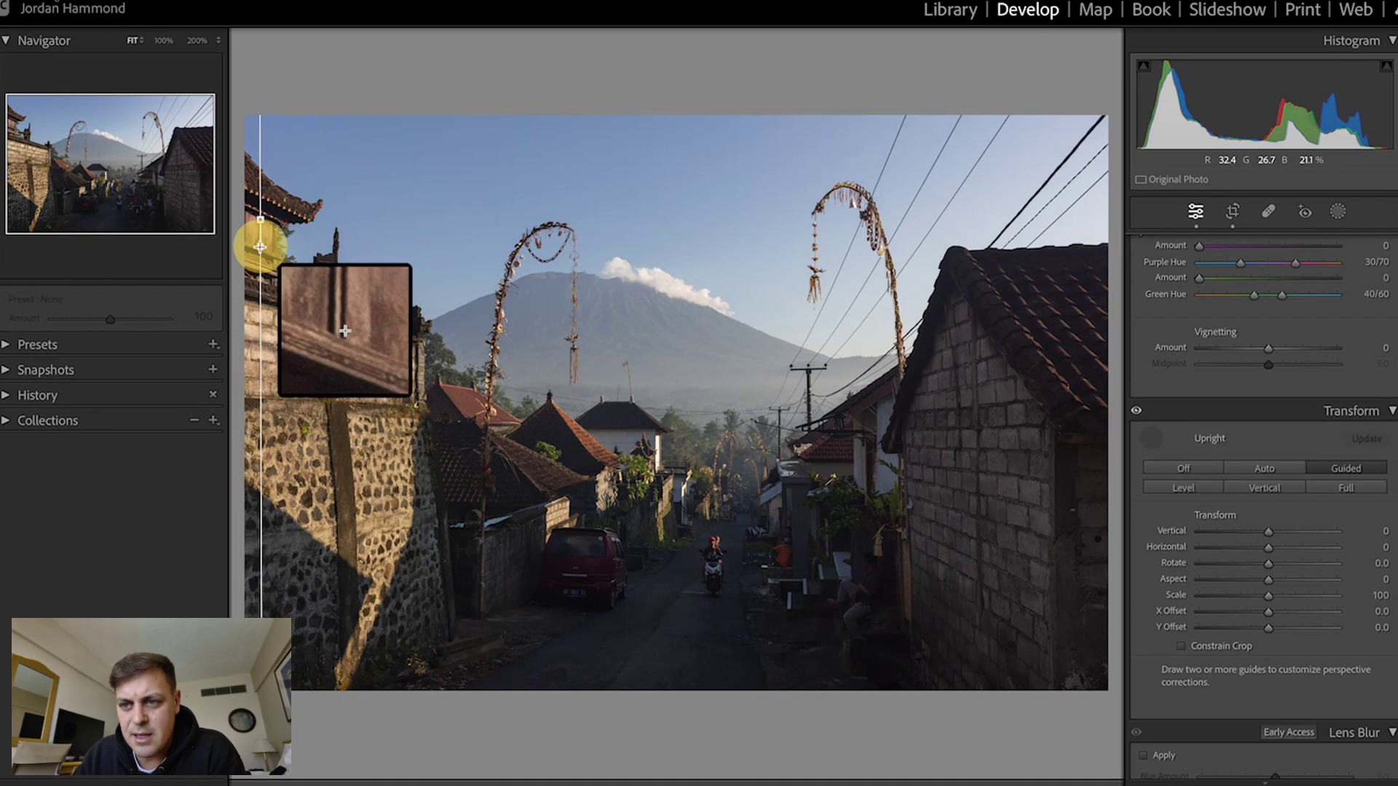
left_click_drag(259, 247, 259, 247)
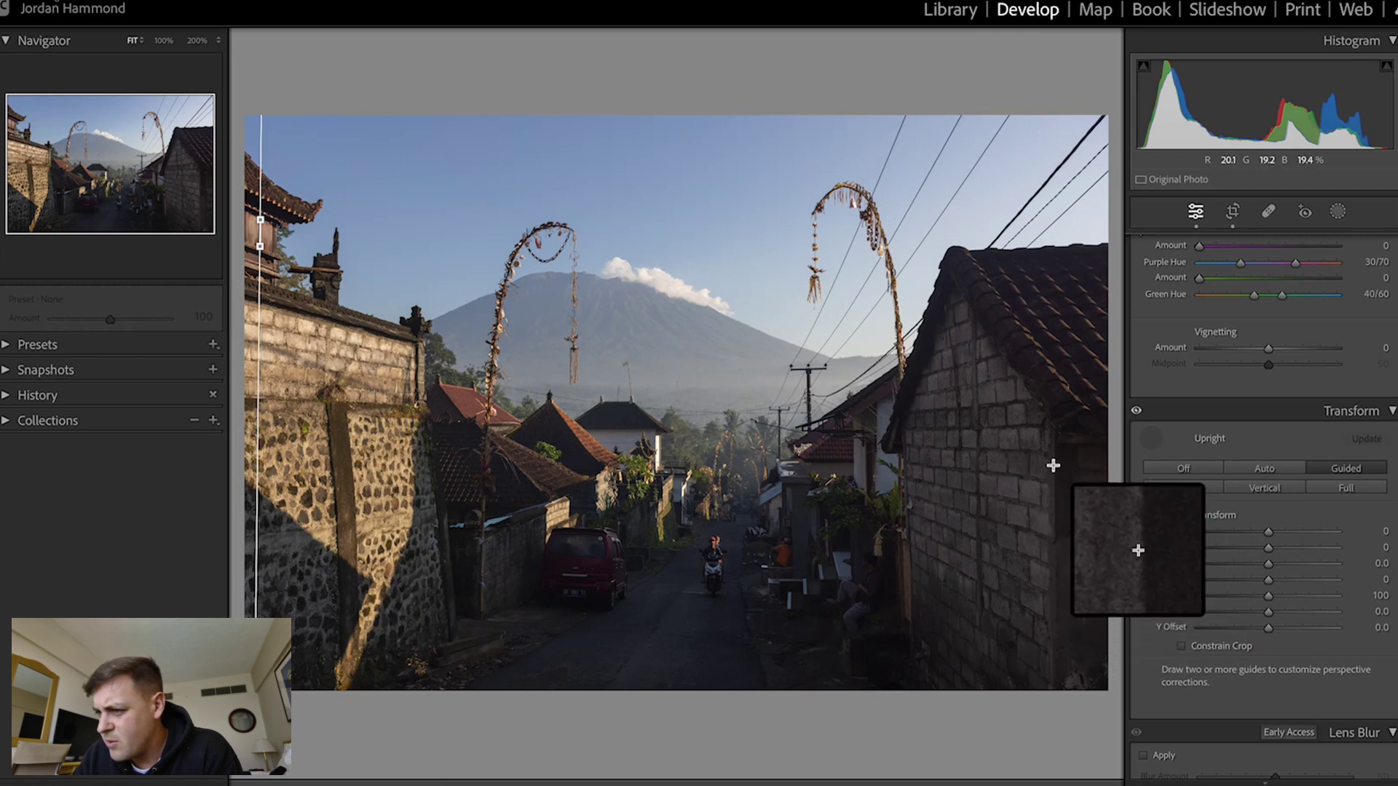
left_click_drag(1054, 464, 1055, 532)
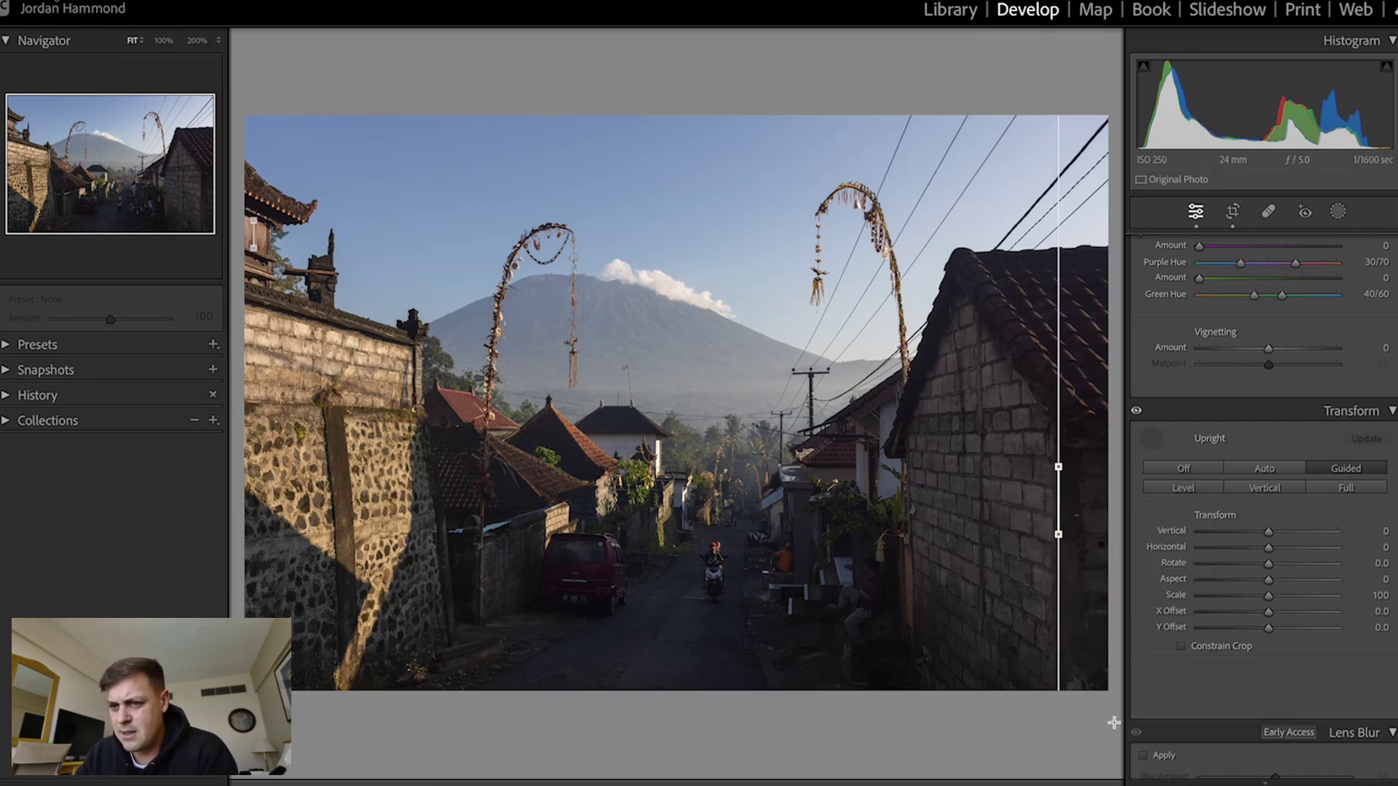
left_click_drag(1058, 535, 1058, 536)
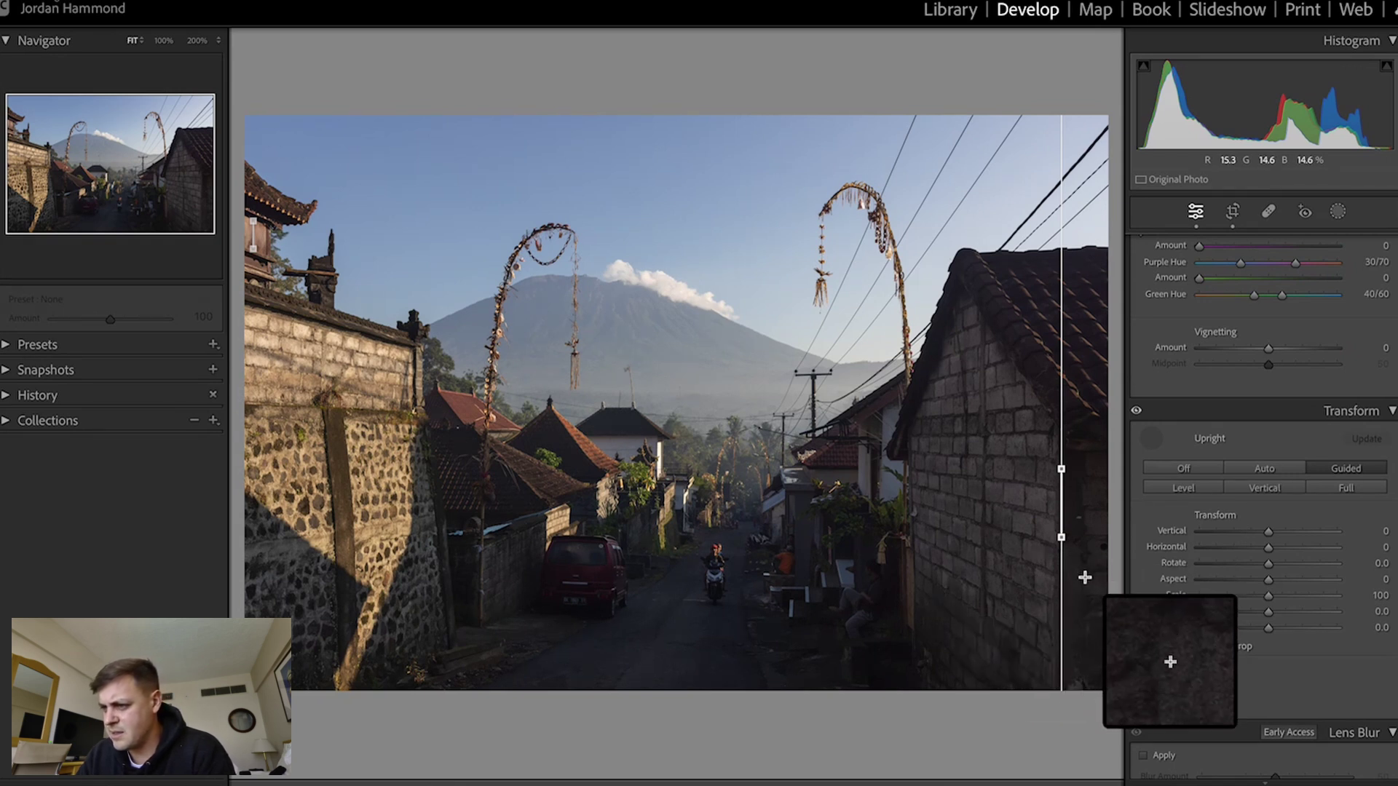
key("Escape")
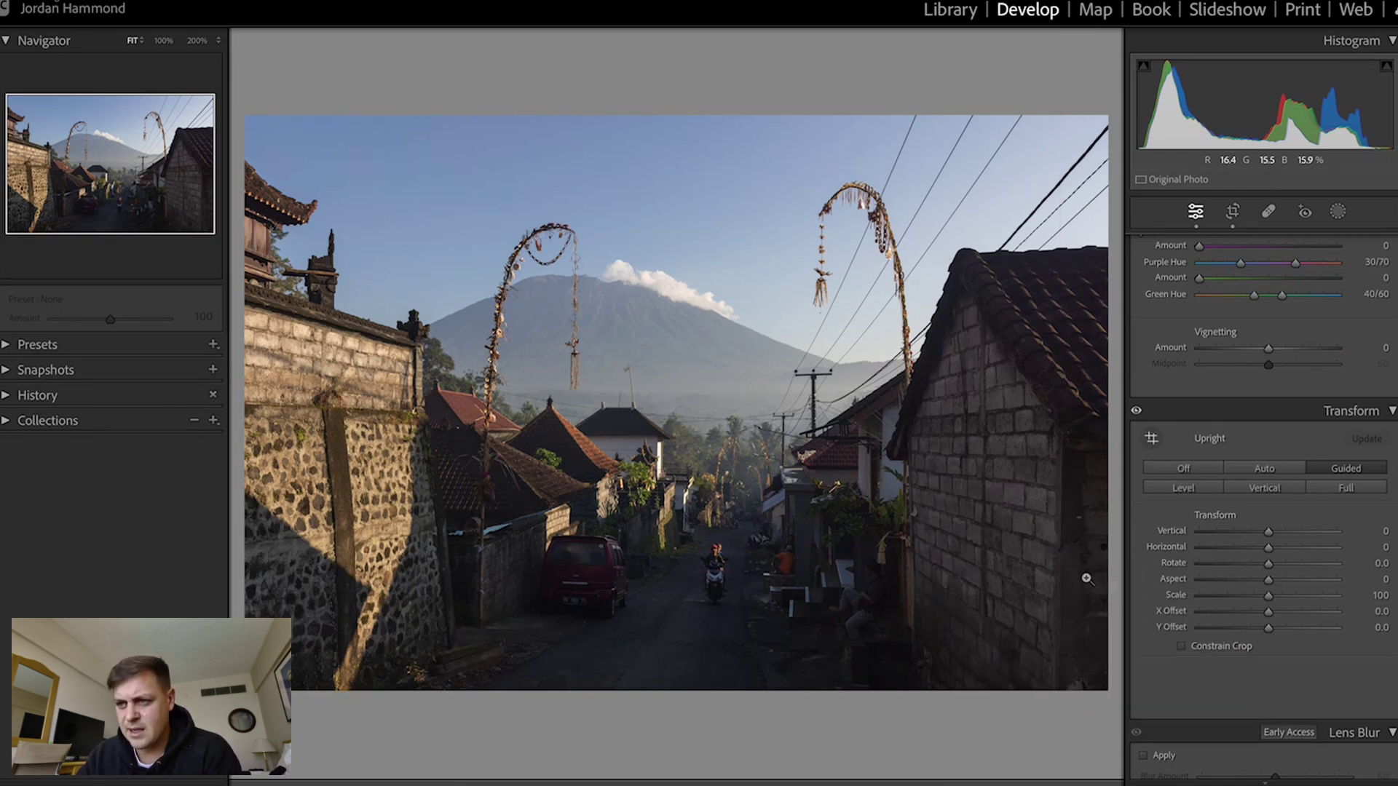
- Set the Color Mixer hue to −20 for yellow and −10 for blue
scroll(1158, 546, "up", 15)
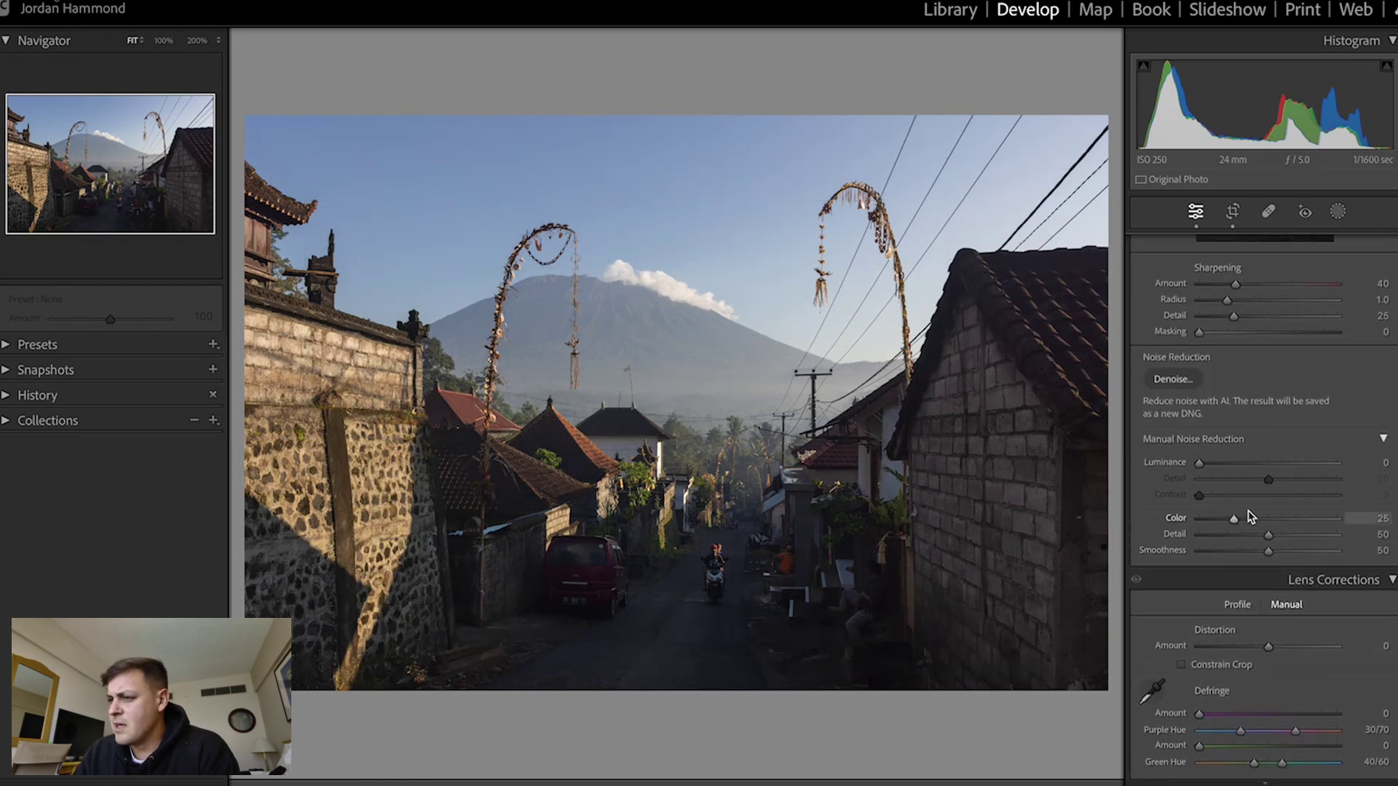
scroll(1247, 514, "up", 5)
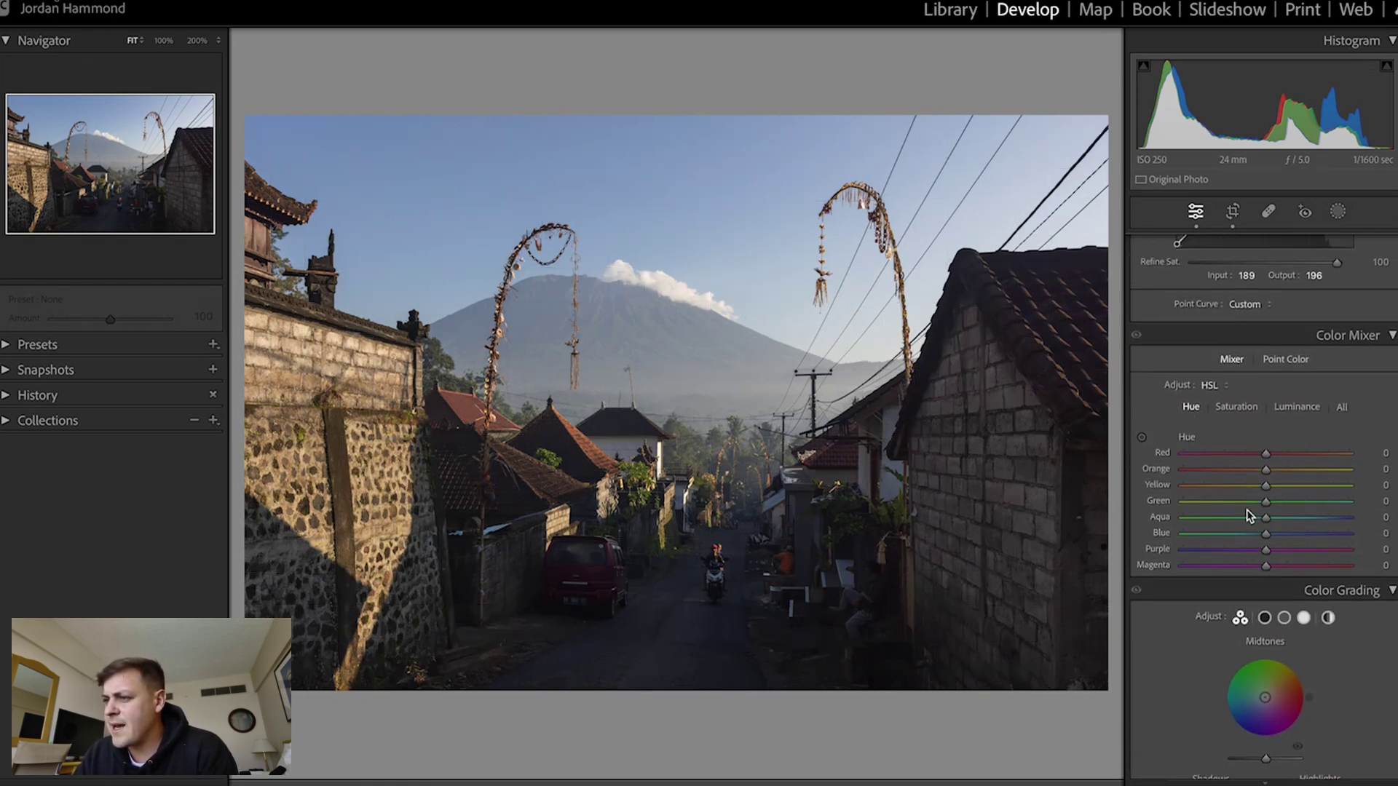
scroll(1248, 514, "up", 2)
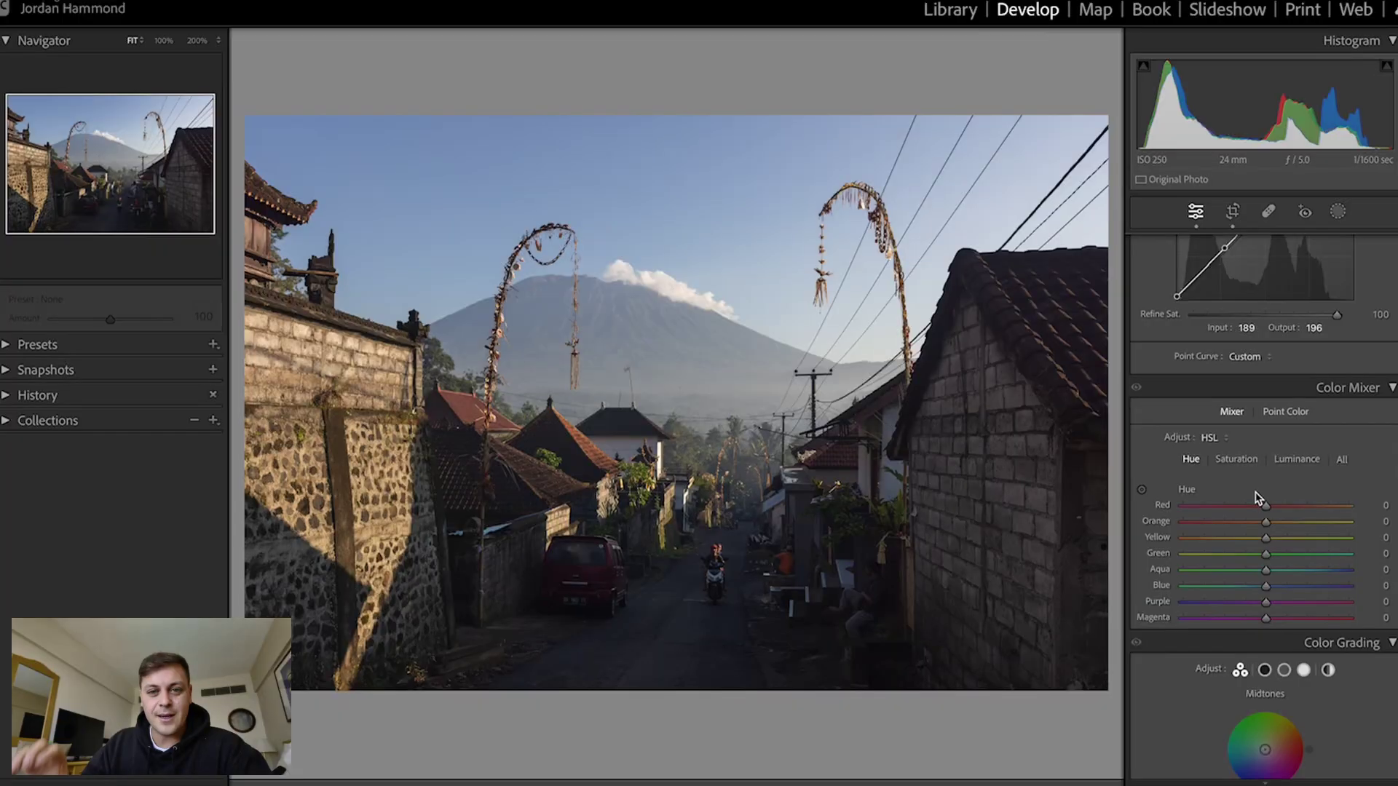
scroll(1254, 495, "down", 10)
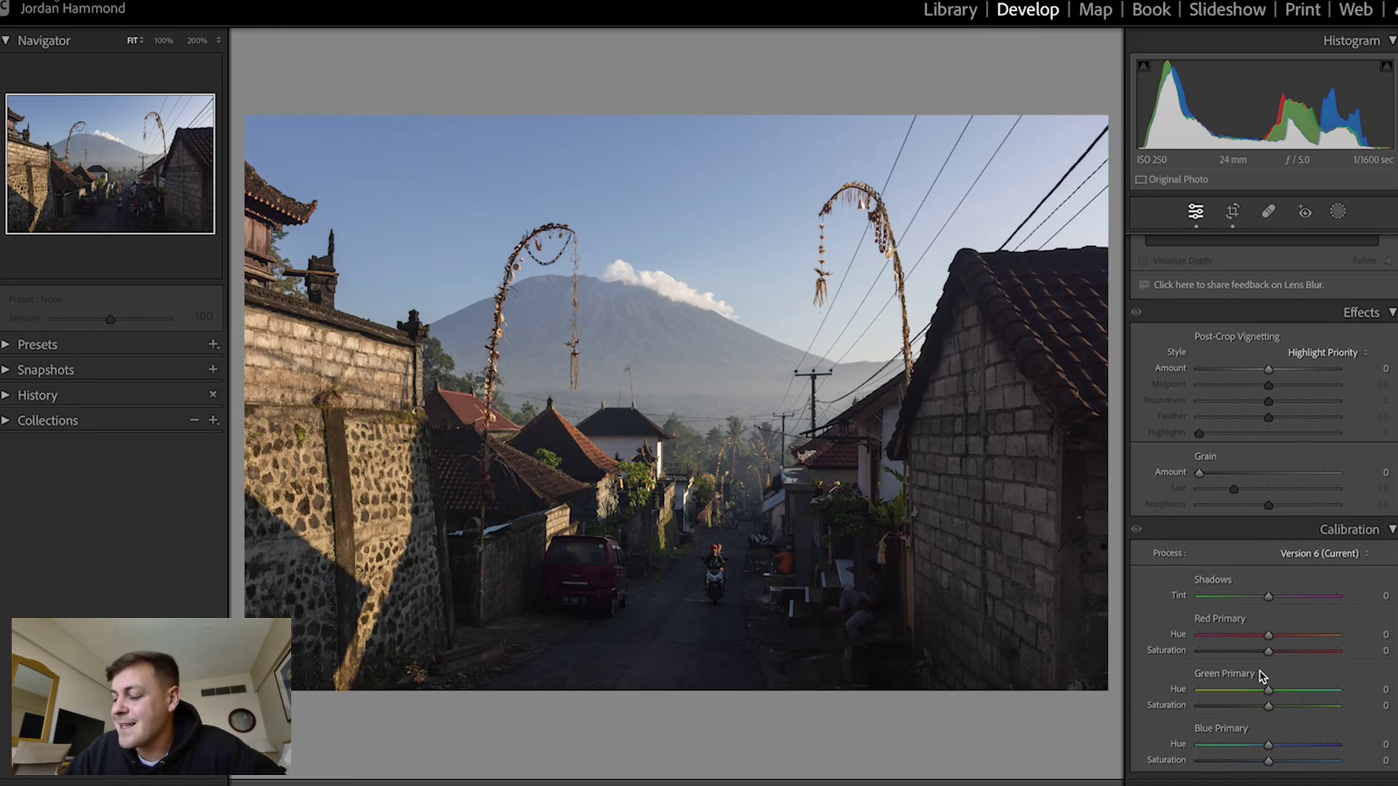
scroll(1263, 676, "up", 15)
scroll(1263, 673, "down", 8)
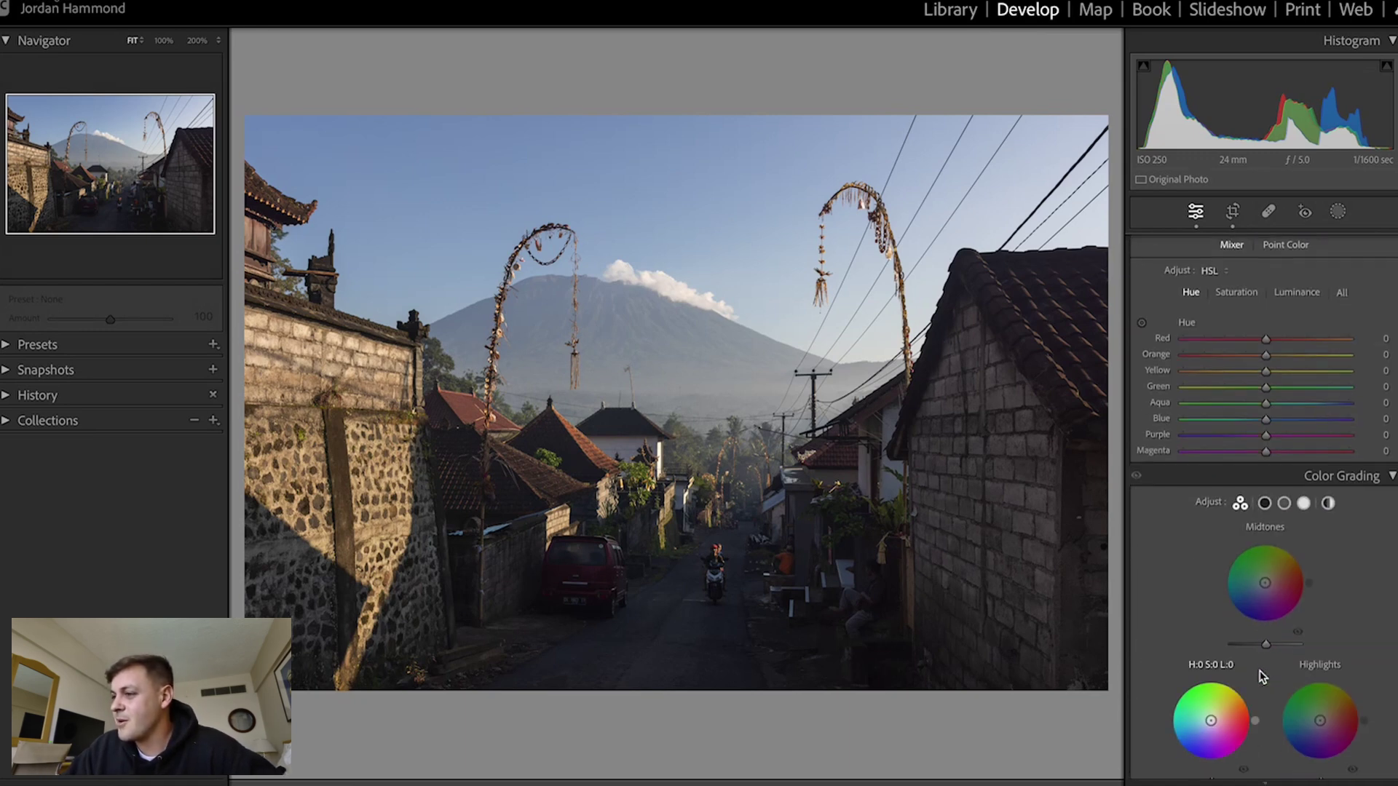
left_click_drag(1265, 371, 1333, 384)
mouse_move(1246, 381)
left_mouse_down()
mouse_move(1277, 380)
mouse_move(1248, 380)
left_mouse_up()
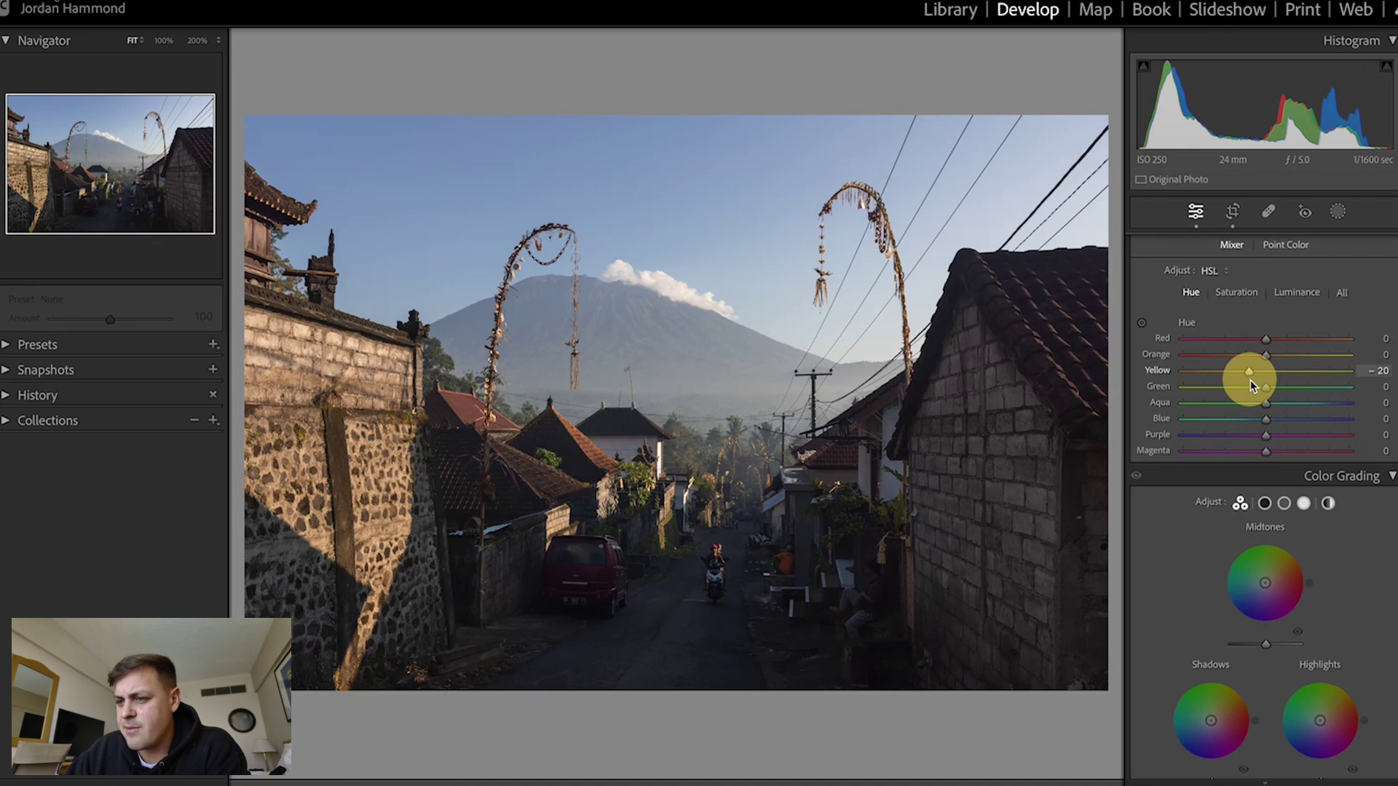
left_click_drag(1265, 421, 1262, 423)
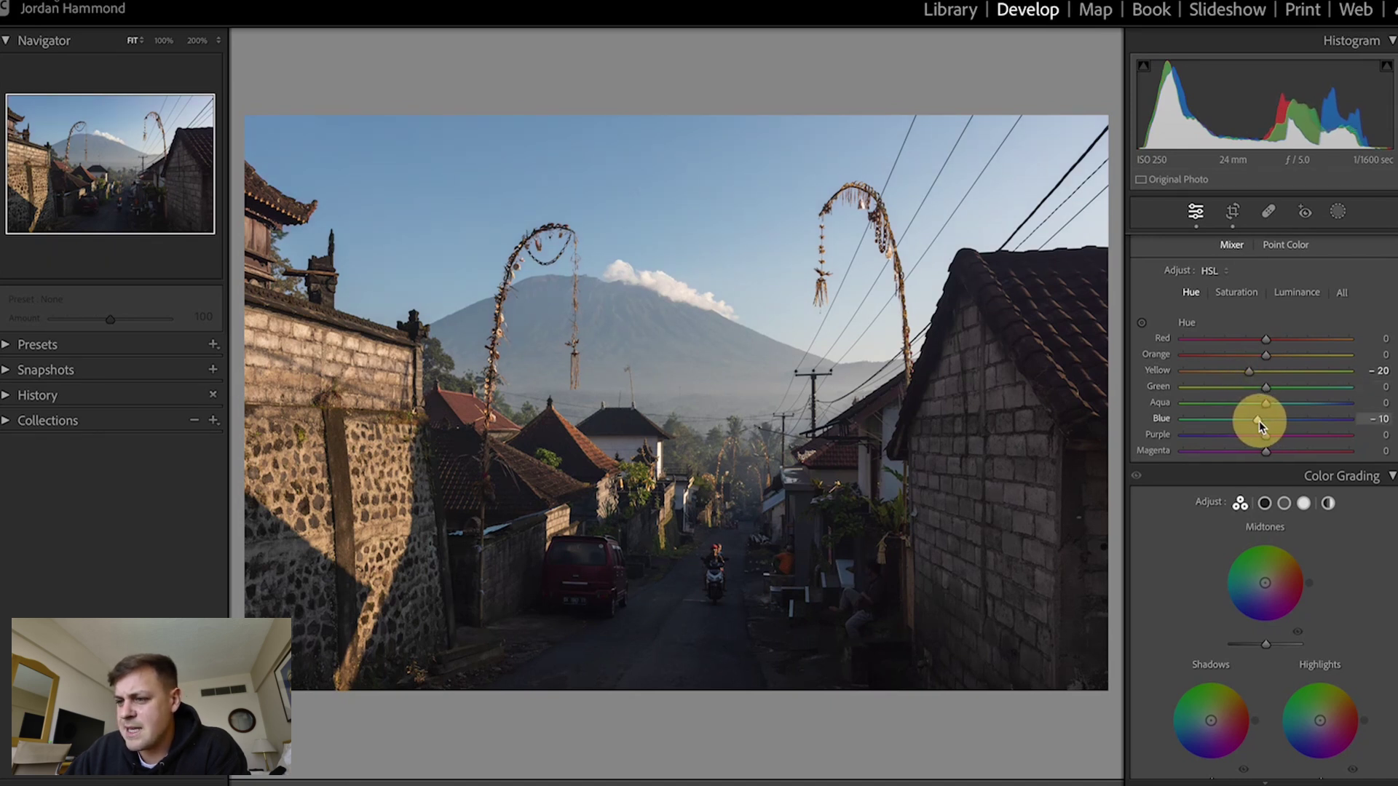
- Inspect the shaded road at 100% zoom, return to the full view and set the Color Mixer purple hue to −50
left_click(690, 641)
left_click_drag(689, 640, 755, 543)
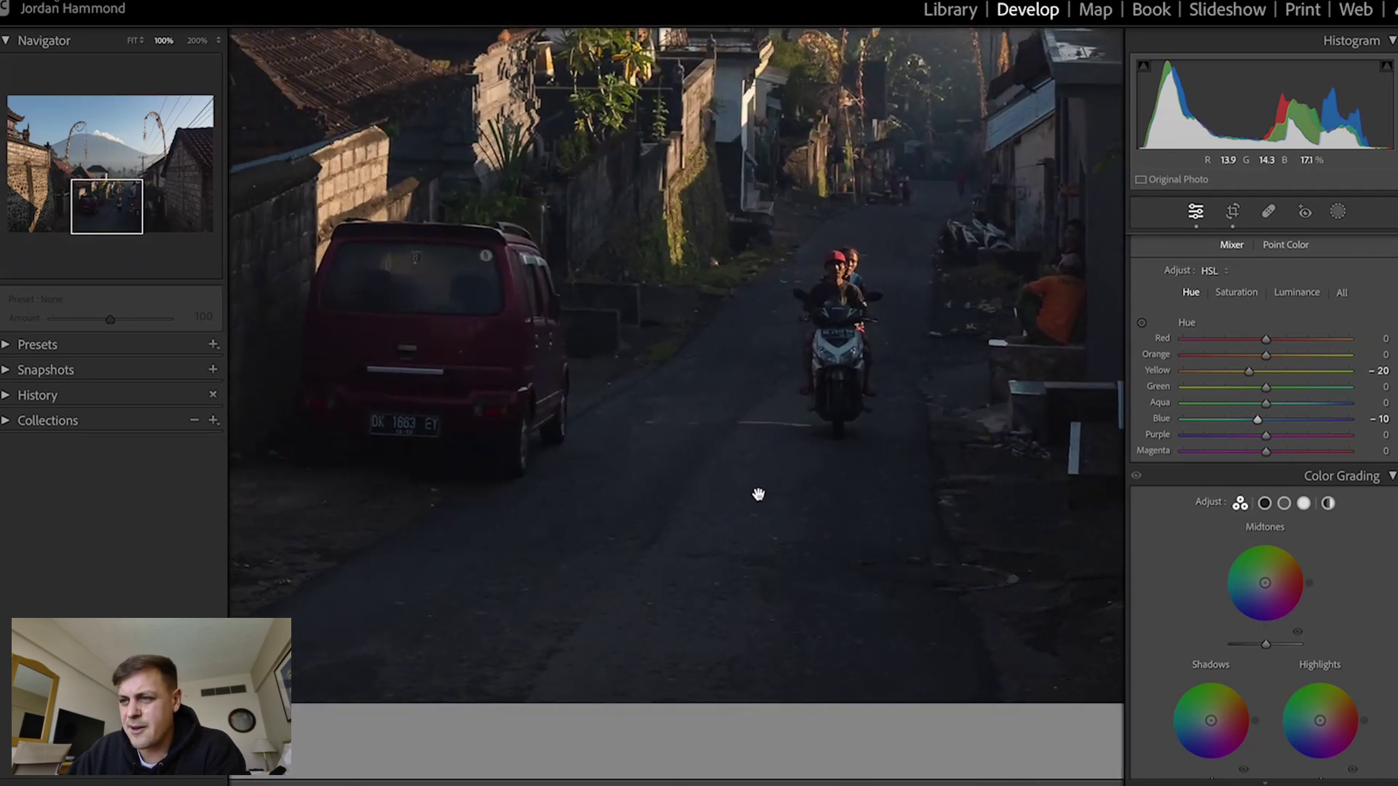
left_click_drag(762, 459, 755, 514)
left_click(758, 516)
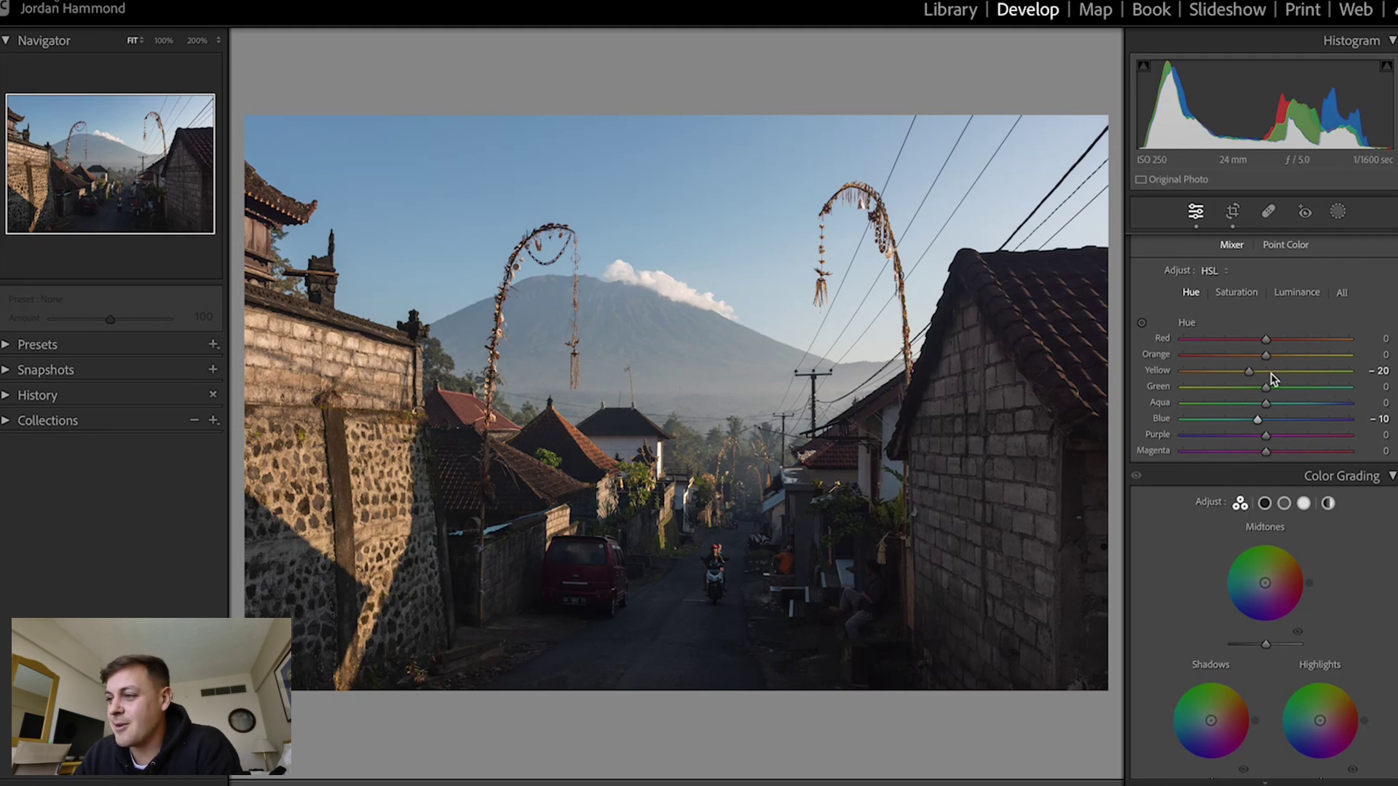
left_click(1266, 435)
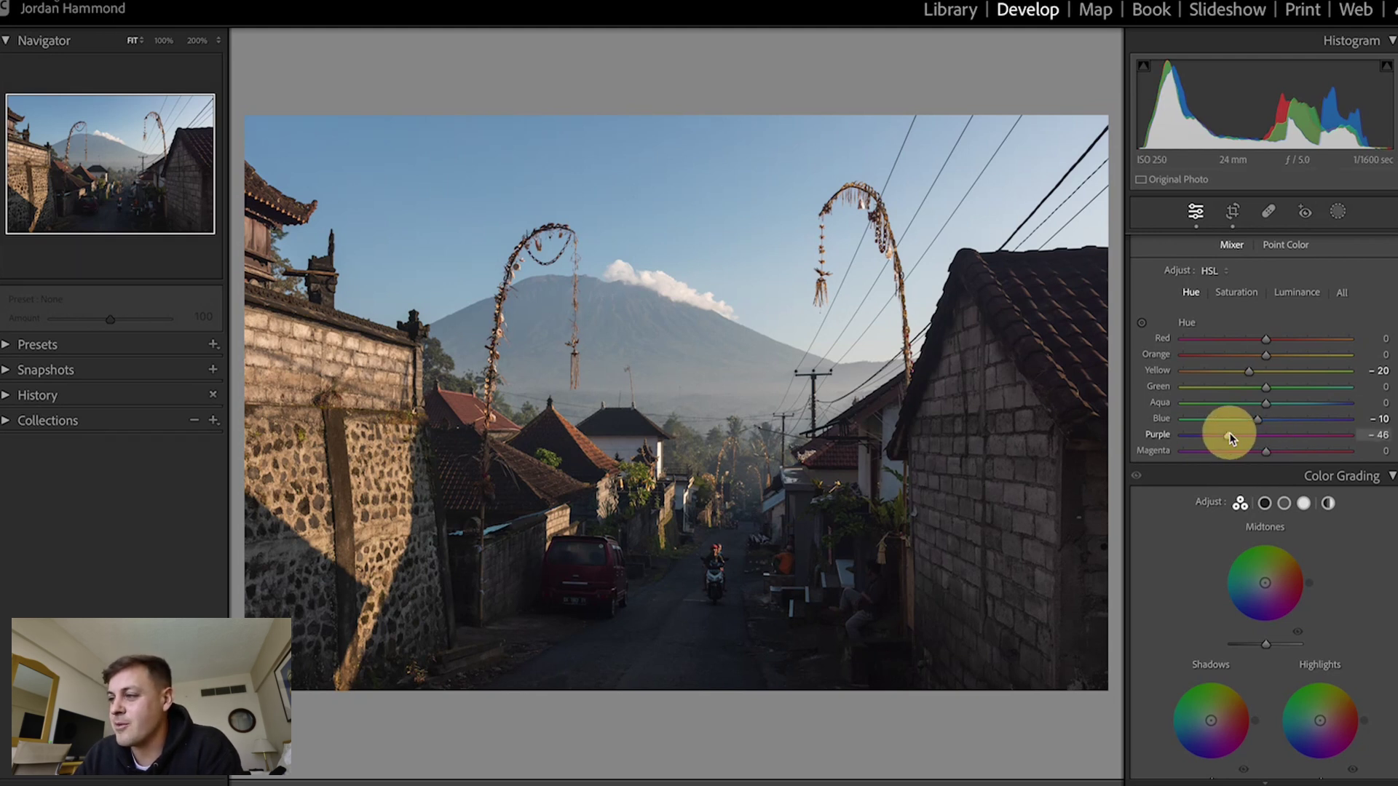
mouse_move(1229, 435)
left_mouse_down()
mouse_move(1288, 433)
mouse_move(1195, 439)
mouse_move(1294, 448)
mouse_move(1225, 434)
left_mouse_up()
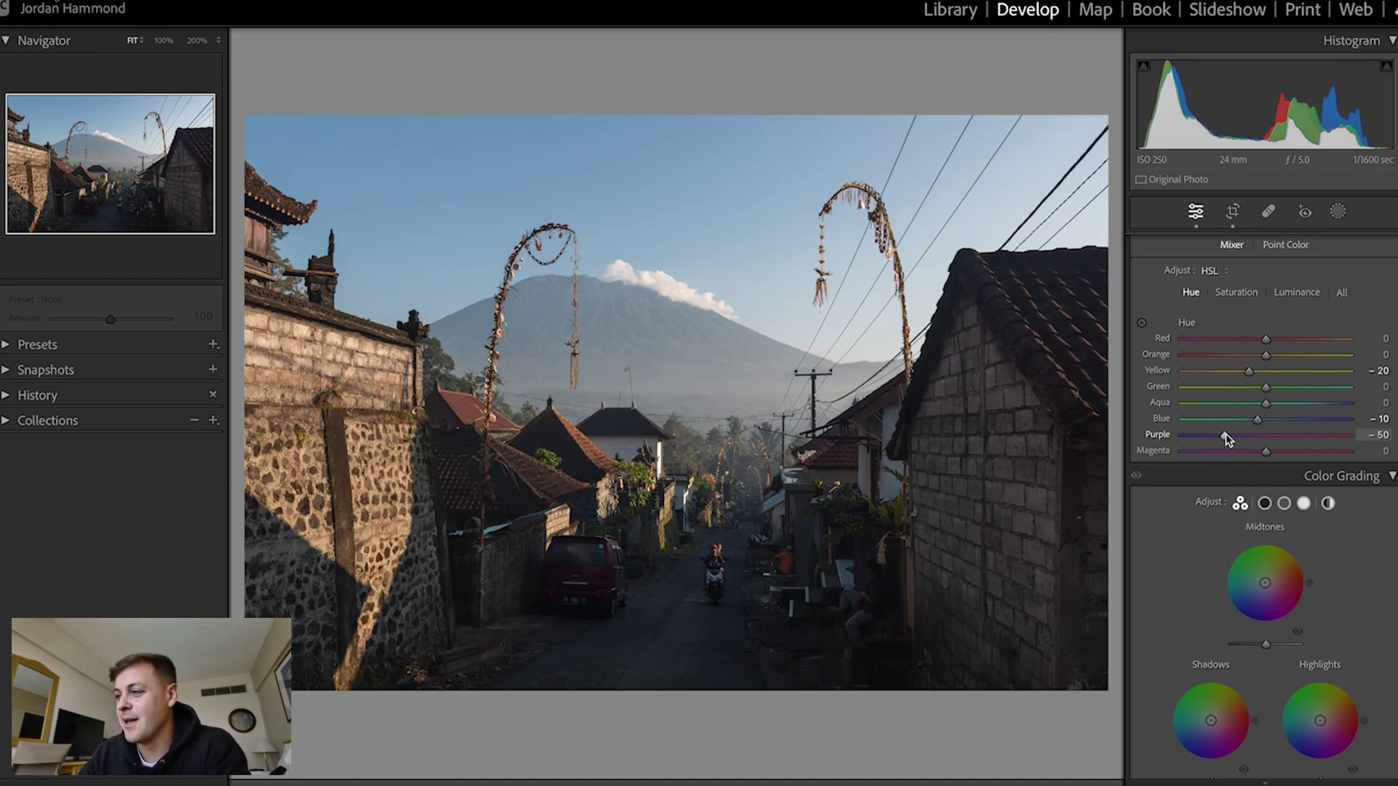
- Set the Color Mixer saturation to +15 for orange and +5 for yellow, and raise the blue saturation slightly
left_click(1238, 294)
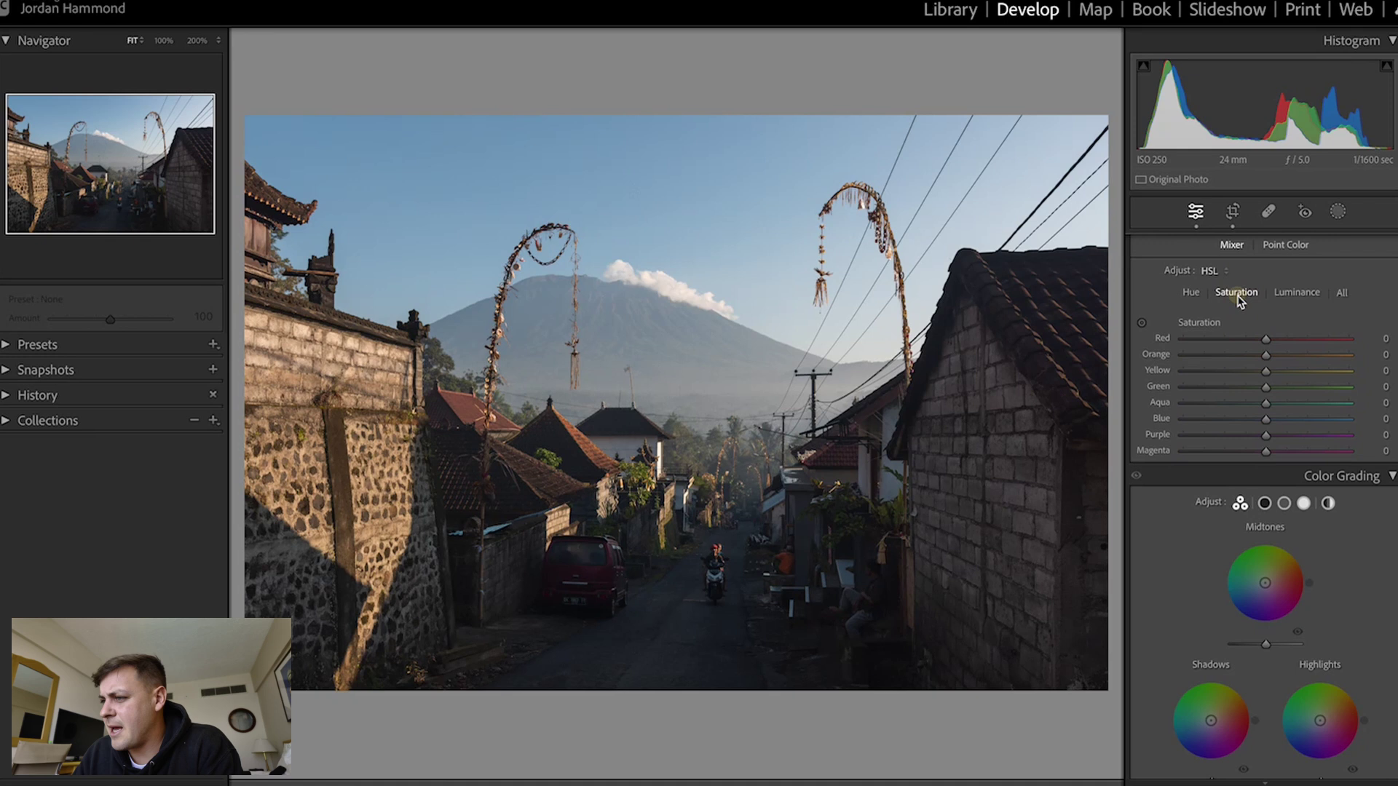
mouse_move(1267, 356)
left_mouse_down()
mouse_move(1241, 357)
mouse_move(1282, 359)
left_mouse_up()
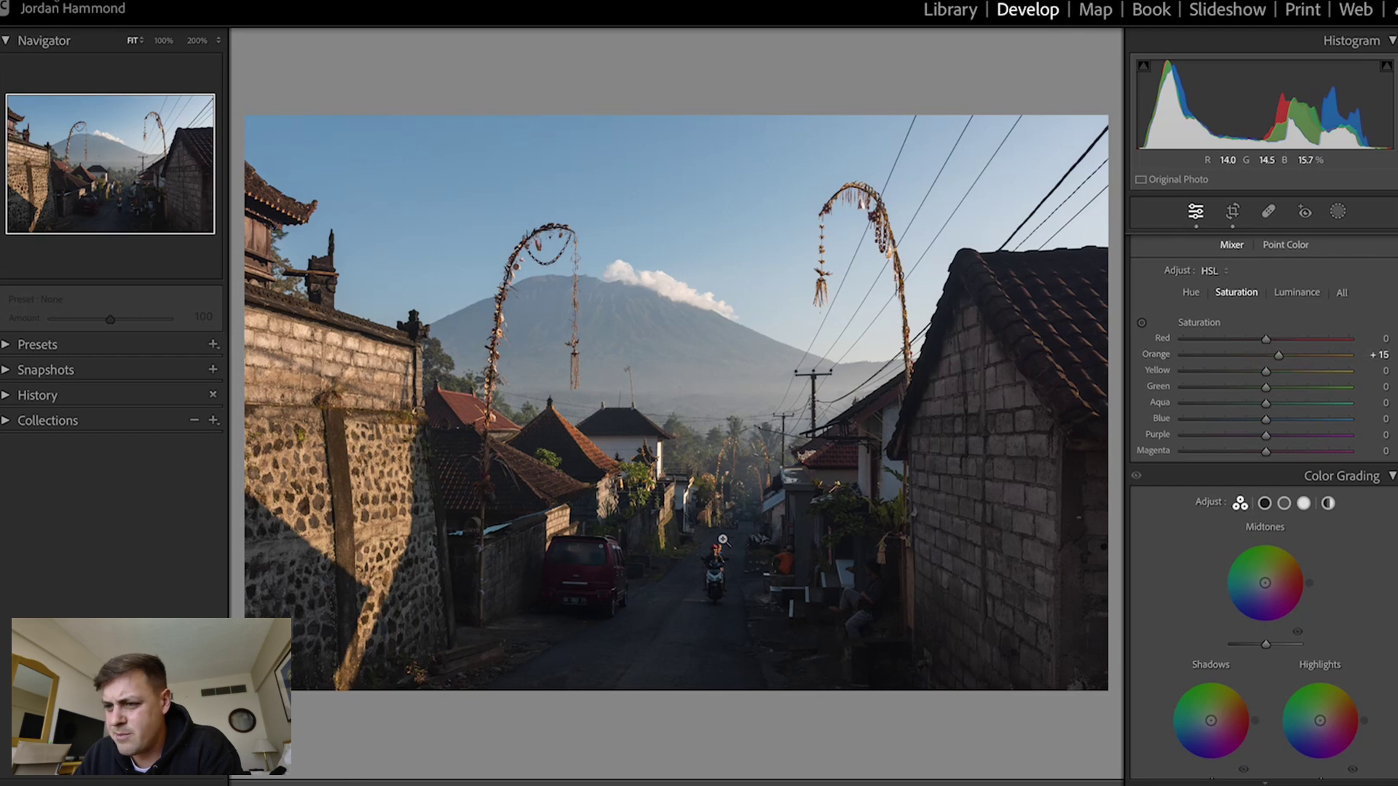
left_click(717, 559)
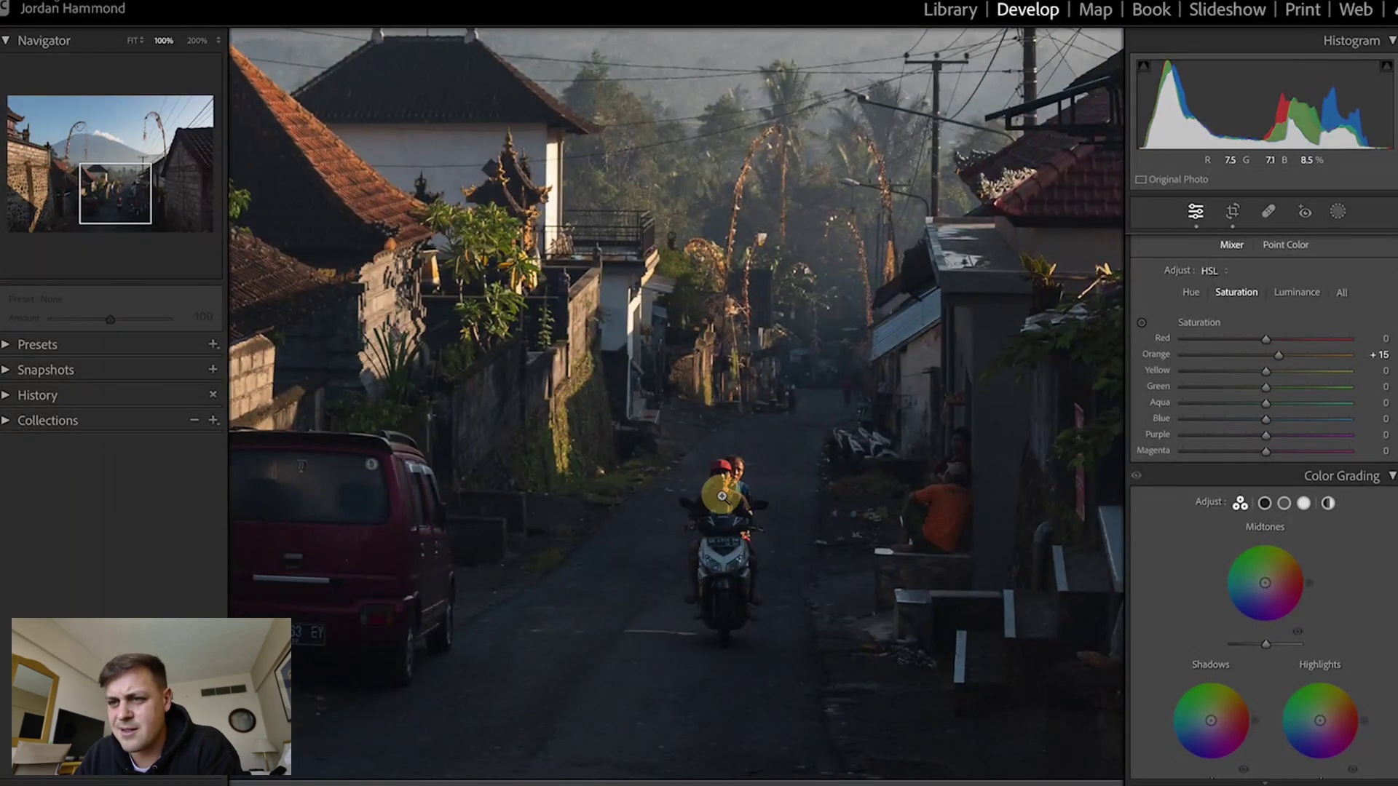
left_click(715, 497)
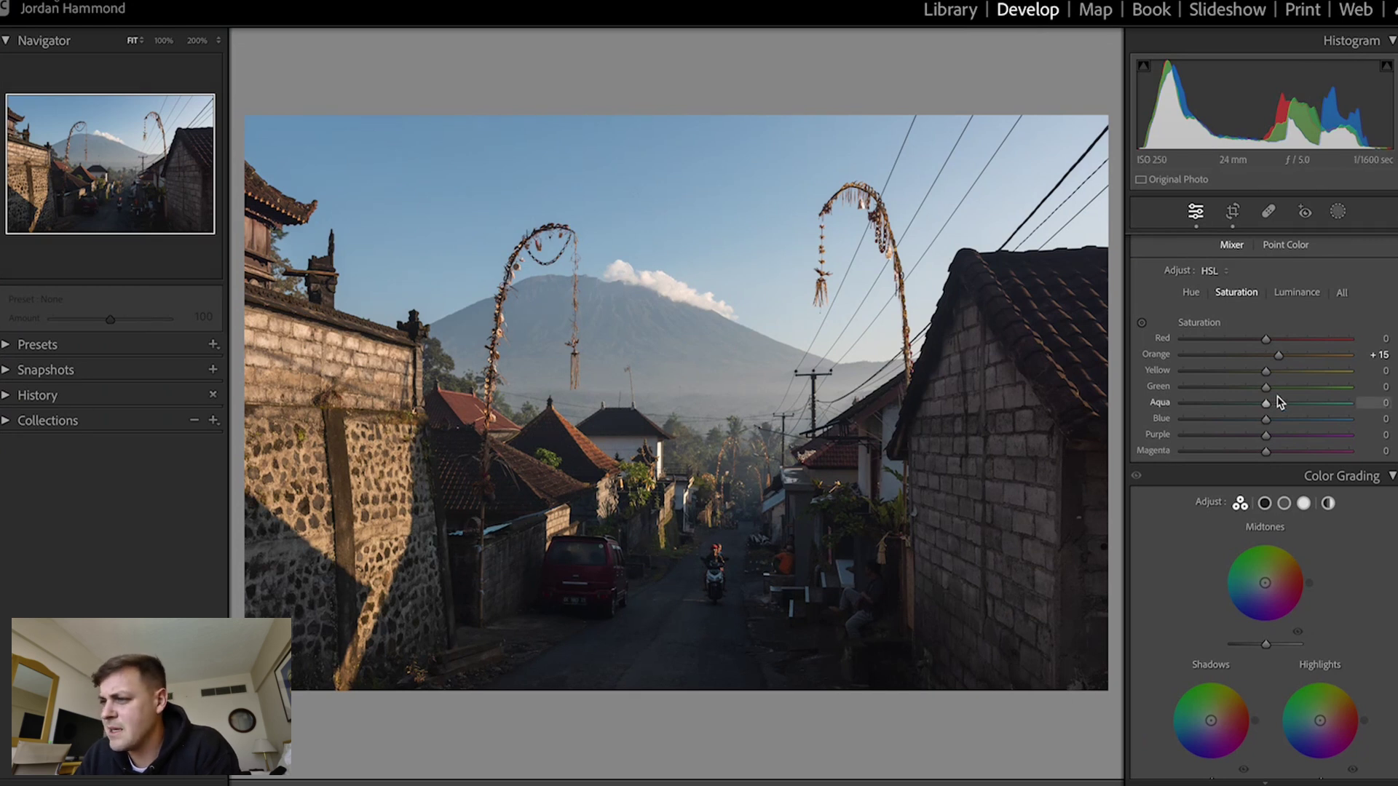
mouse_move(1265, 373)
left_mouse_down()
mouse_move(1214, 377)
mouse_move(1308, 379)
mouse_move(1210, 375)
mouse_move(1310, 377)
mouse_move(1269, 373)
left_mouse_up()
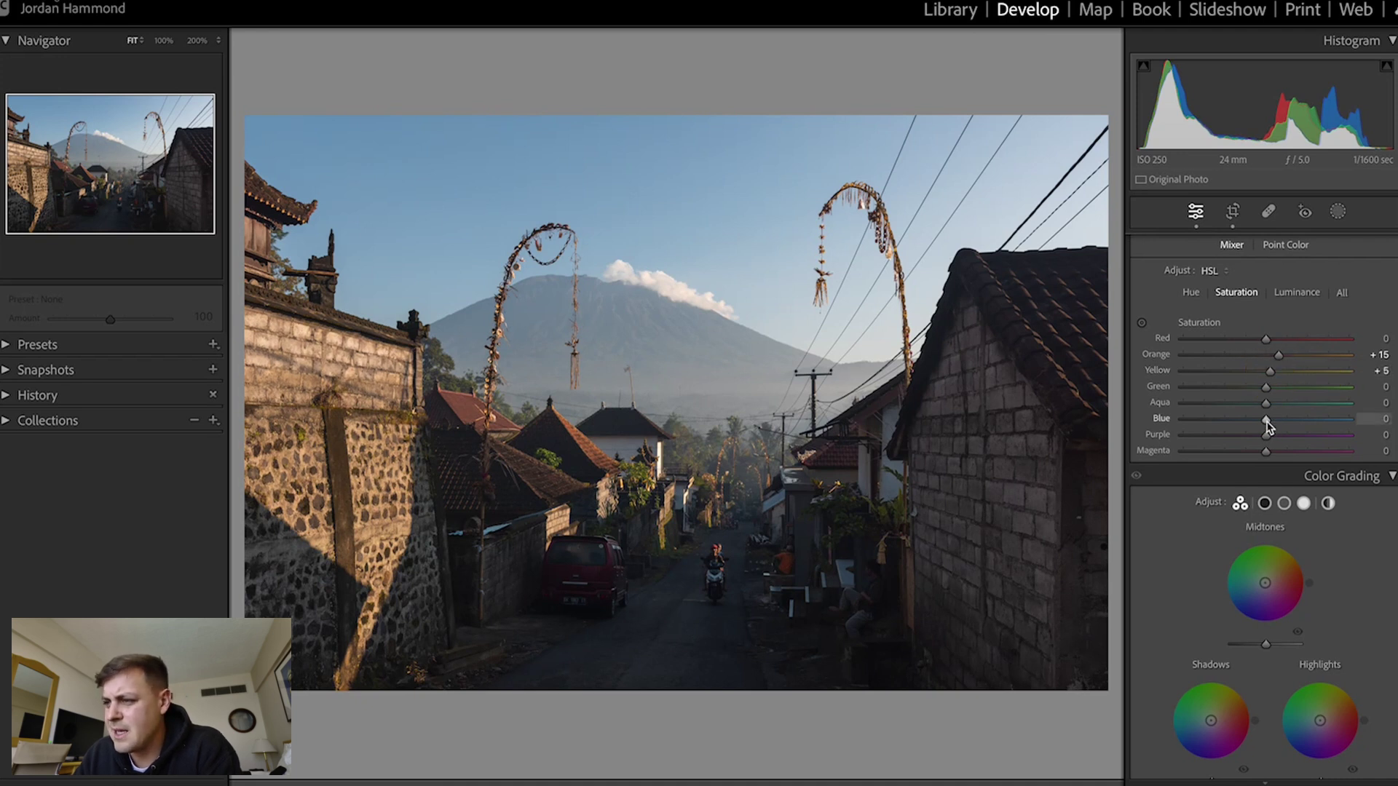
mouse_move(1266, 422)
left_mouse_down()
mouse_move(1234, 425)
mouse_move(1290, 434)
mouse_move(1255, 422)
mouse_move(1276, 422)
left_mouse_up()
- Set the Color Mixer luminance to +15 for orange and −15 for blue
left_click(1296, 293)
mouse_move(1267, 356)
left_mouse_down()
mouse_move(1243, 360)
mouse_move(1278, 359)
left_mouse_up()
left_click(1265, 420)
mouse_move(1266, 423)
left_mouse_down()
mouse_move(1277, 420)
mouse_move(1250, 423)
mouse_move(1279, 425)
mouse_move(1246, 419)
mouse_move(1281, 428)
mouse_move(1253, 428)
left_mouse_up()
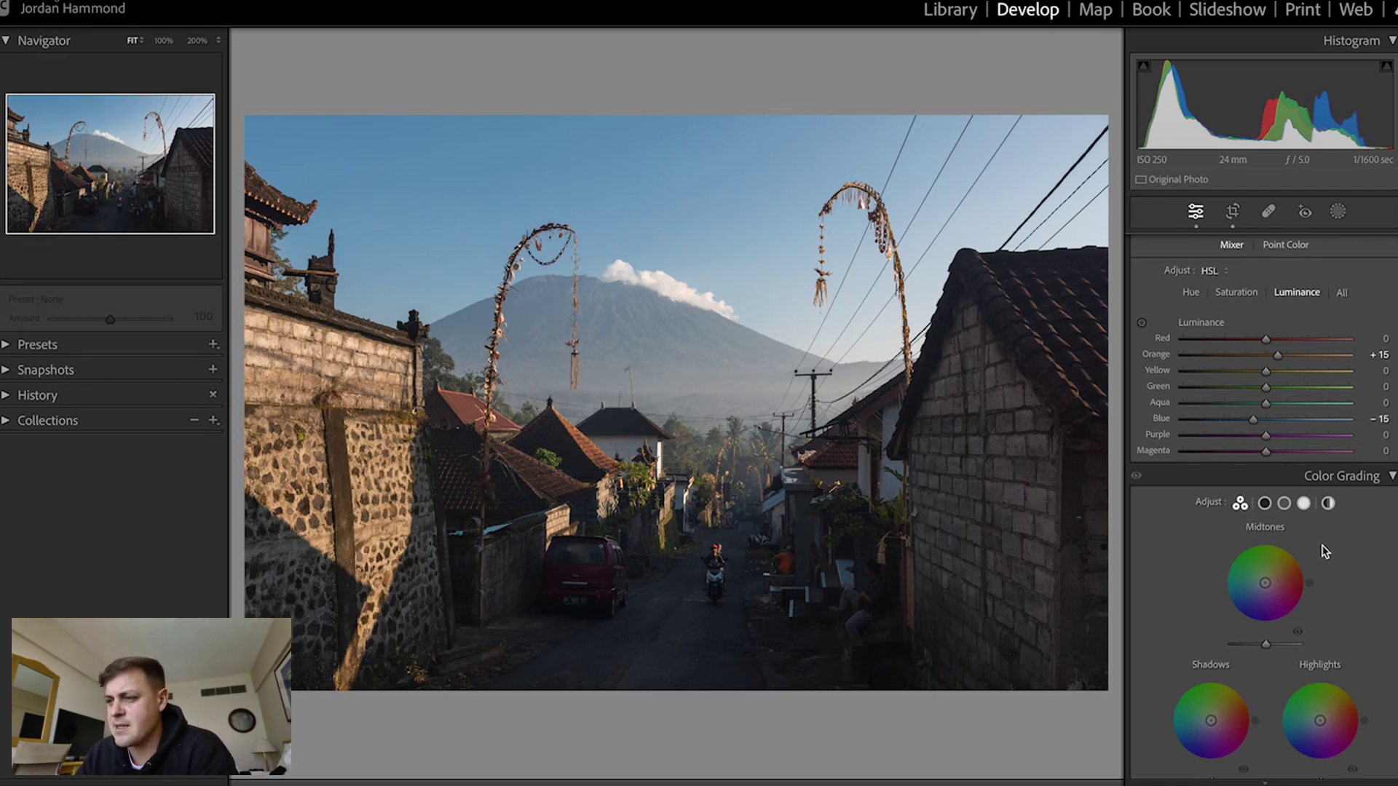
- Color grade the highlights to hue 31 with saturation 6, and slightly lower the midtone luminance
scroll(1323, 552, "down", 3)
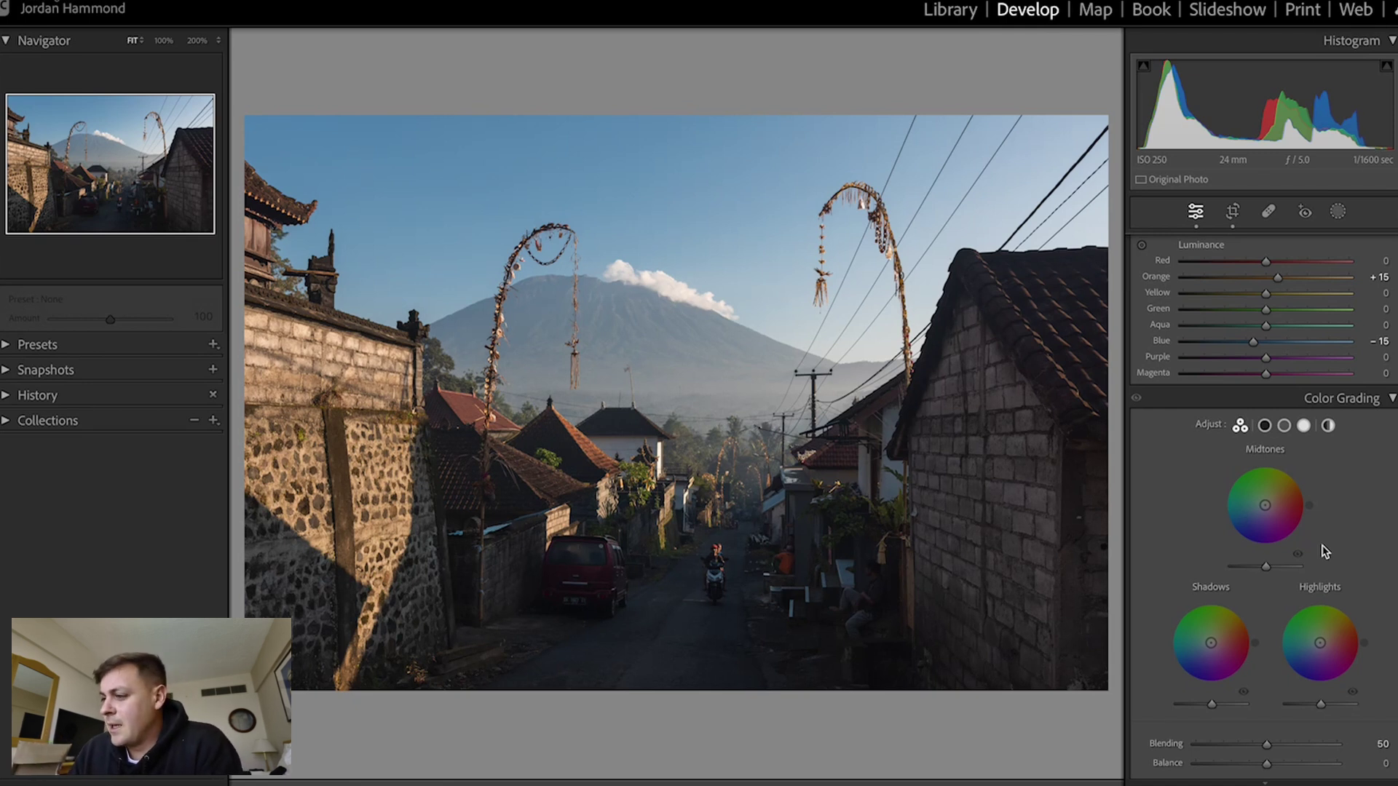
scroll(1323, 551, "down", 3)
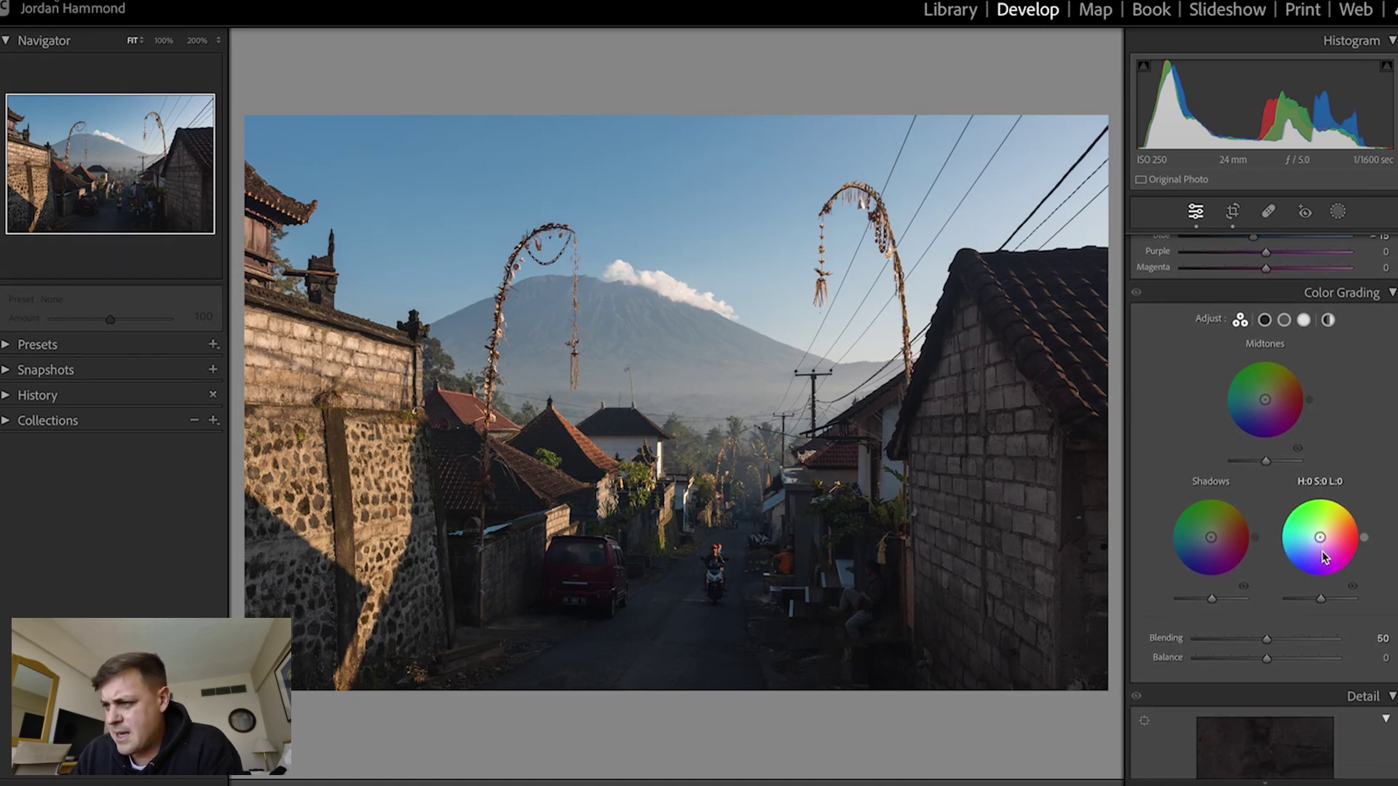
left_click_drag(1322, 543, 1326, 538)
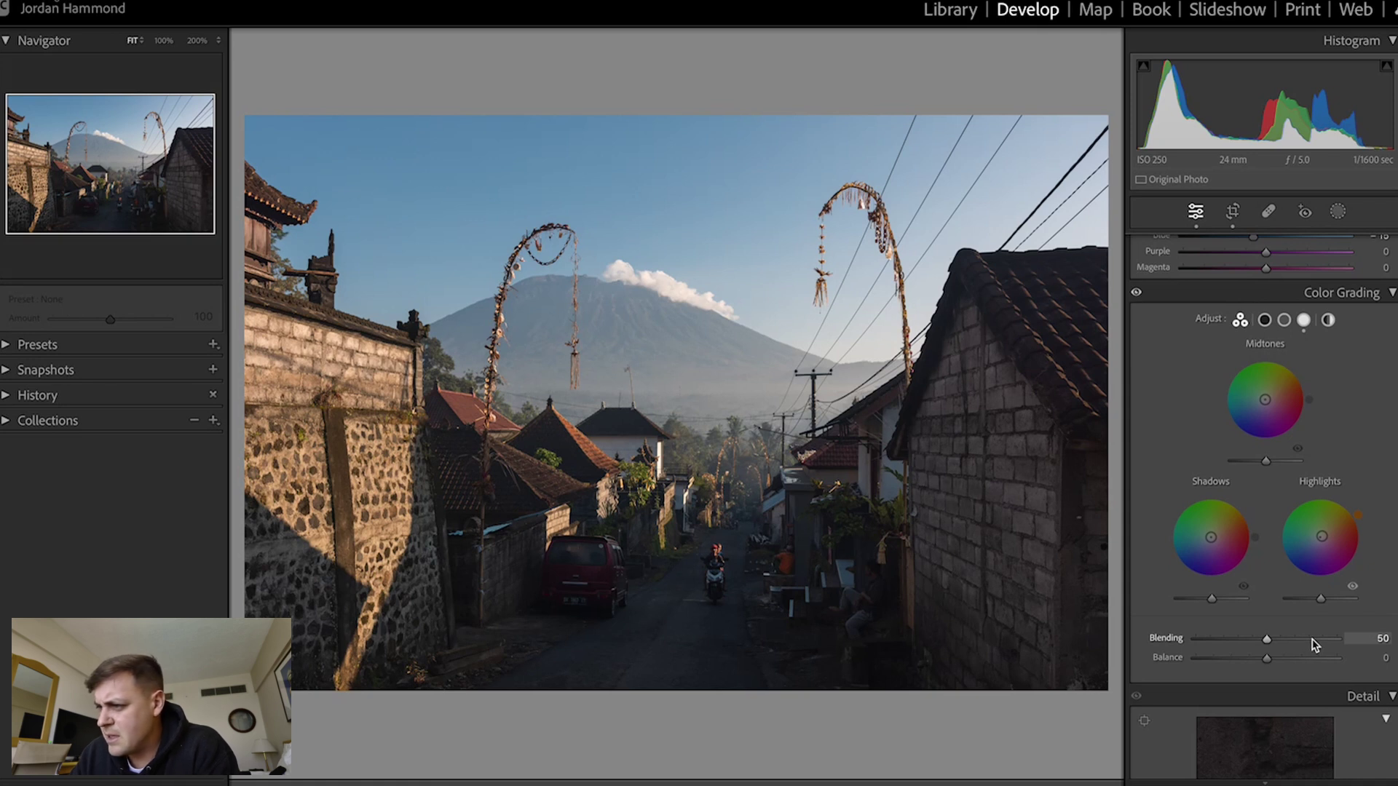
left_click_drag(1265, 461, 1263, 464)
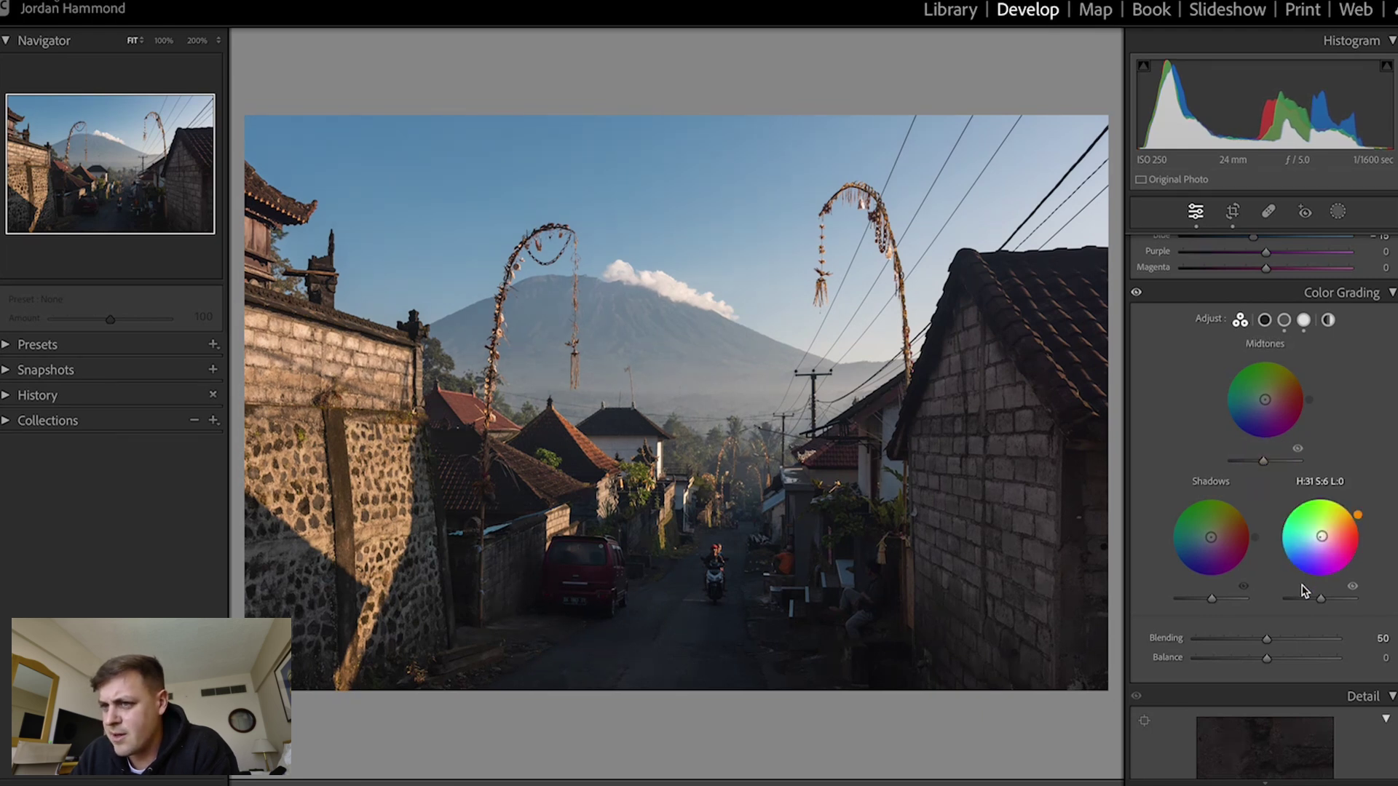
- Set the sharpening masking to 60 while previewing the black-and-white edge mask
scroll(1324, 608, "down", 5)
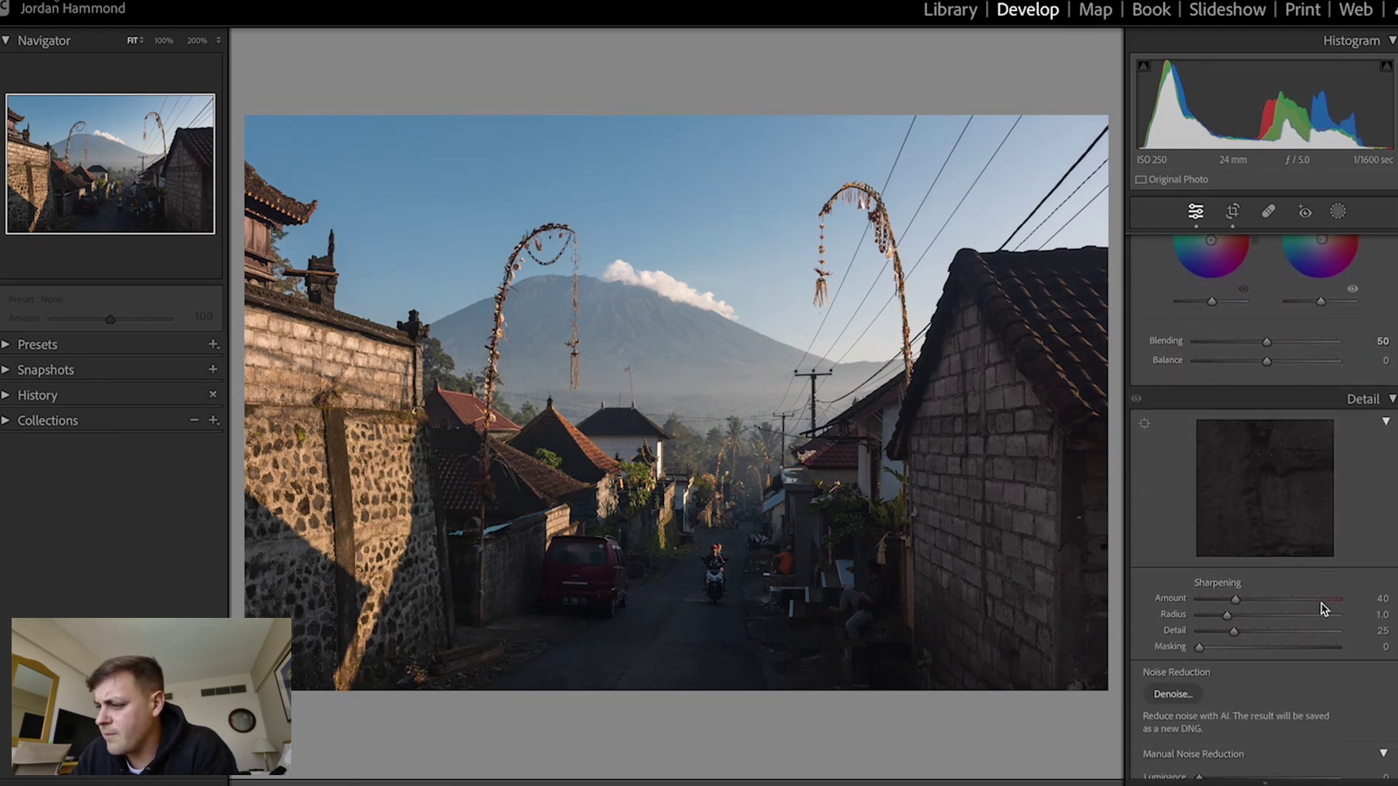
scroll(1323, 609, "down", 1)
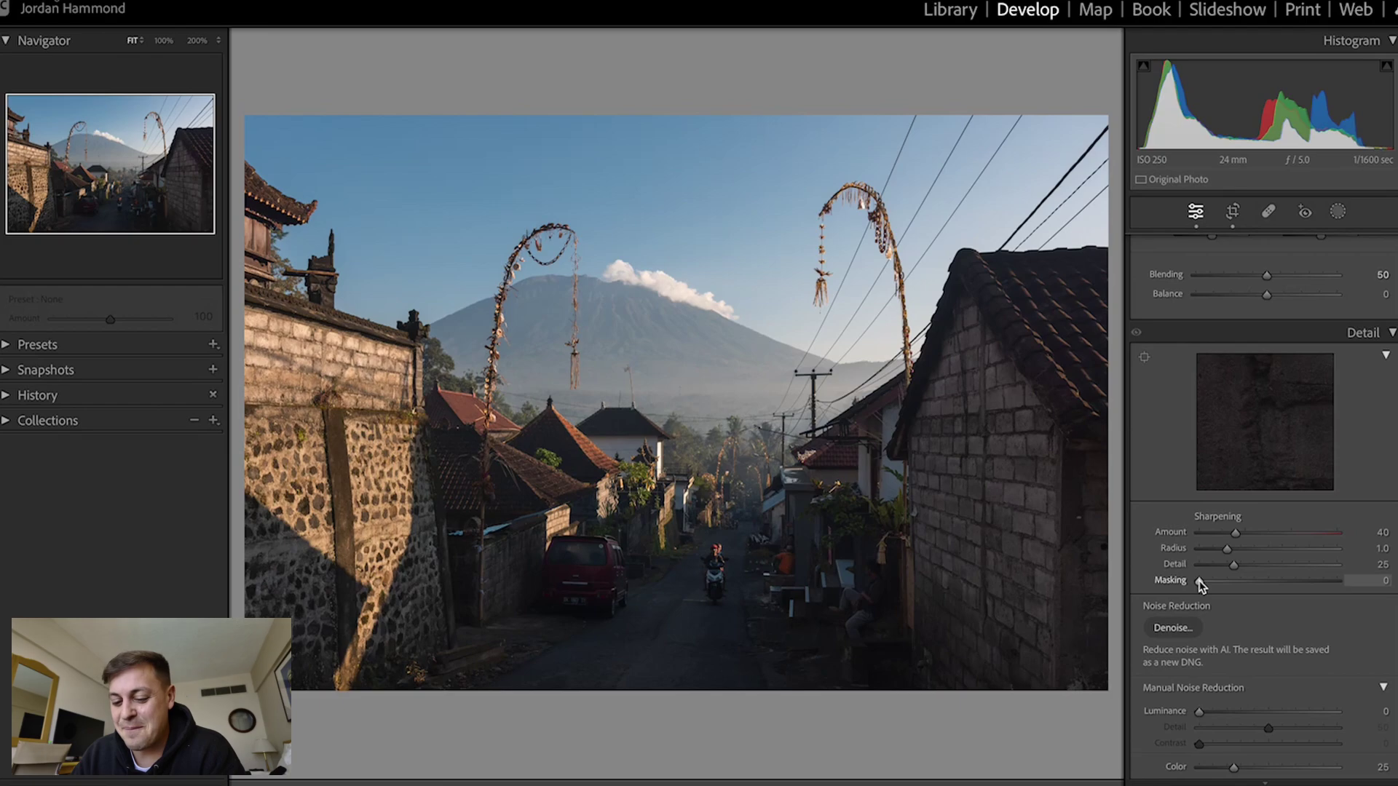
left_click_drag(1199, 580, 1283, 584)
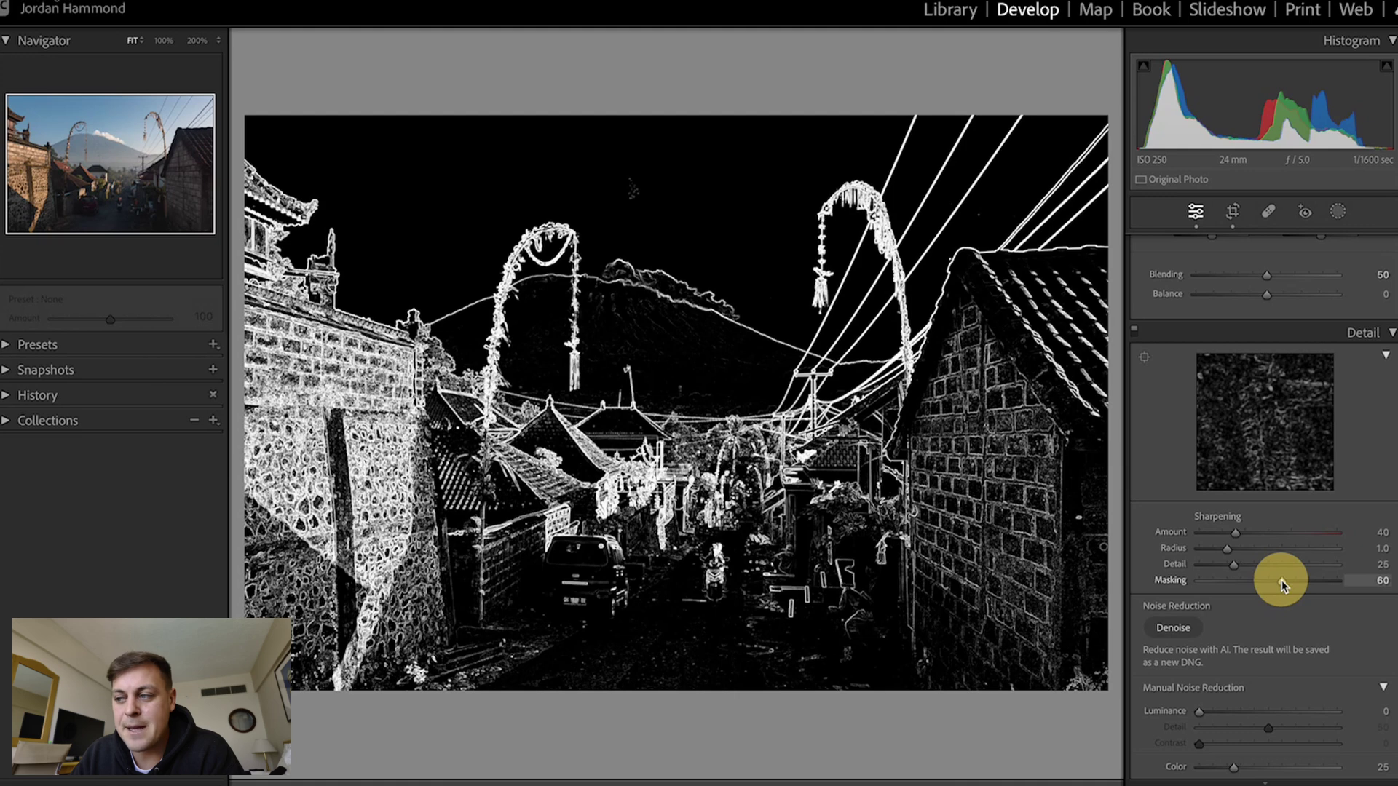
left_click_drag(1281, 581, 1282, 583)
key("alt")
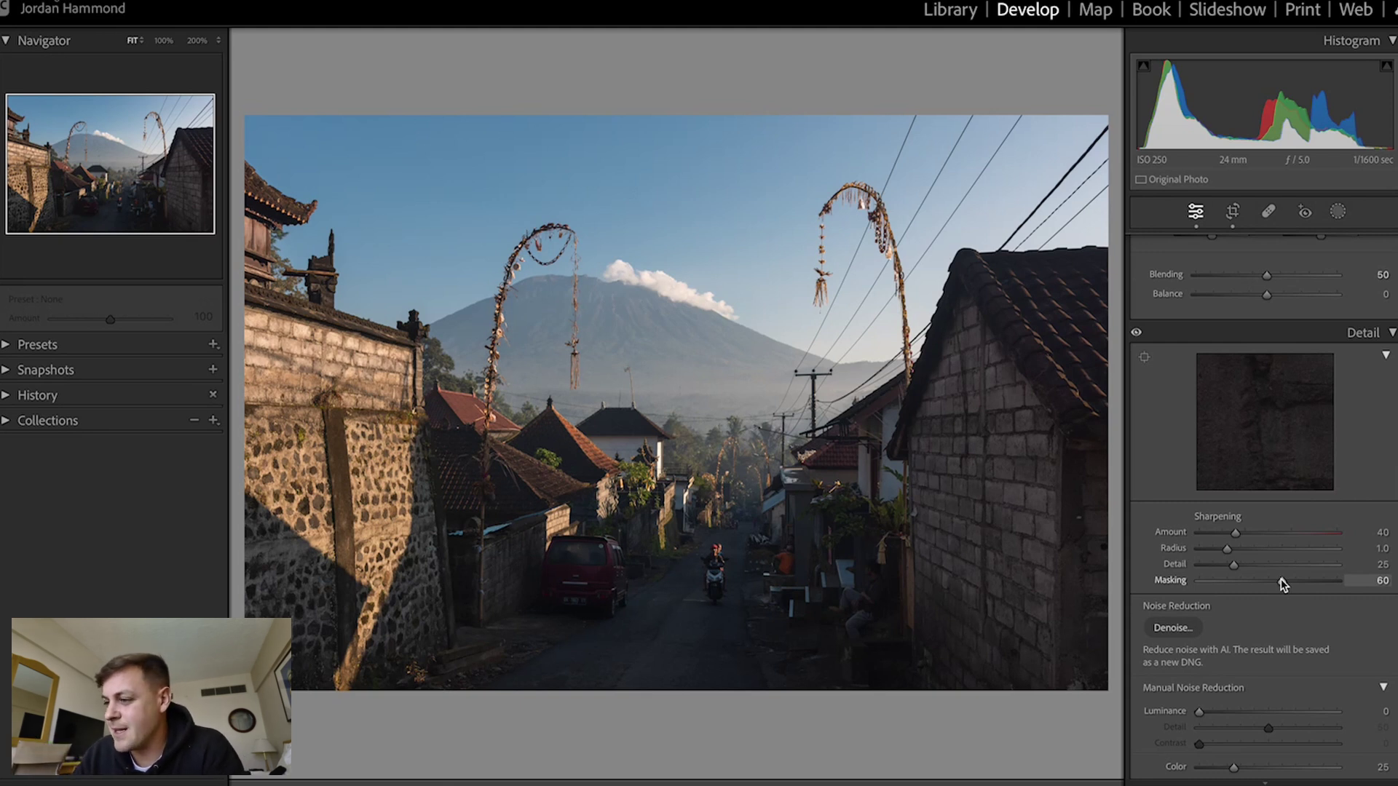
- Examine the street close up for noise and review the lens profile correction settings
scroll(1283, 582, "down", 2)
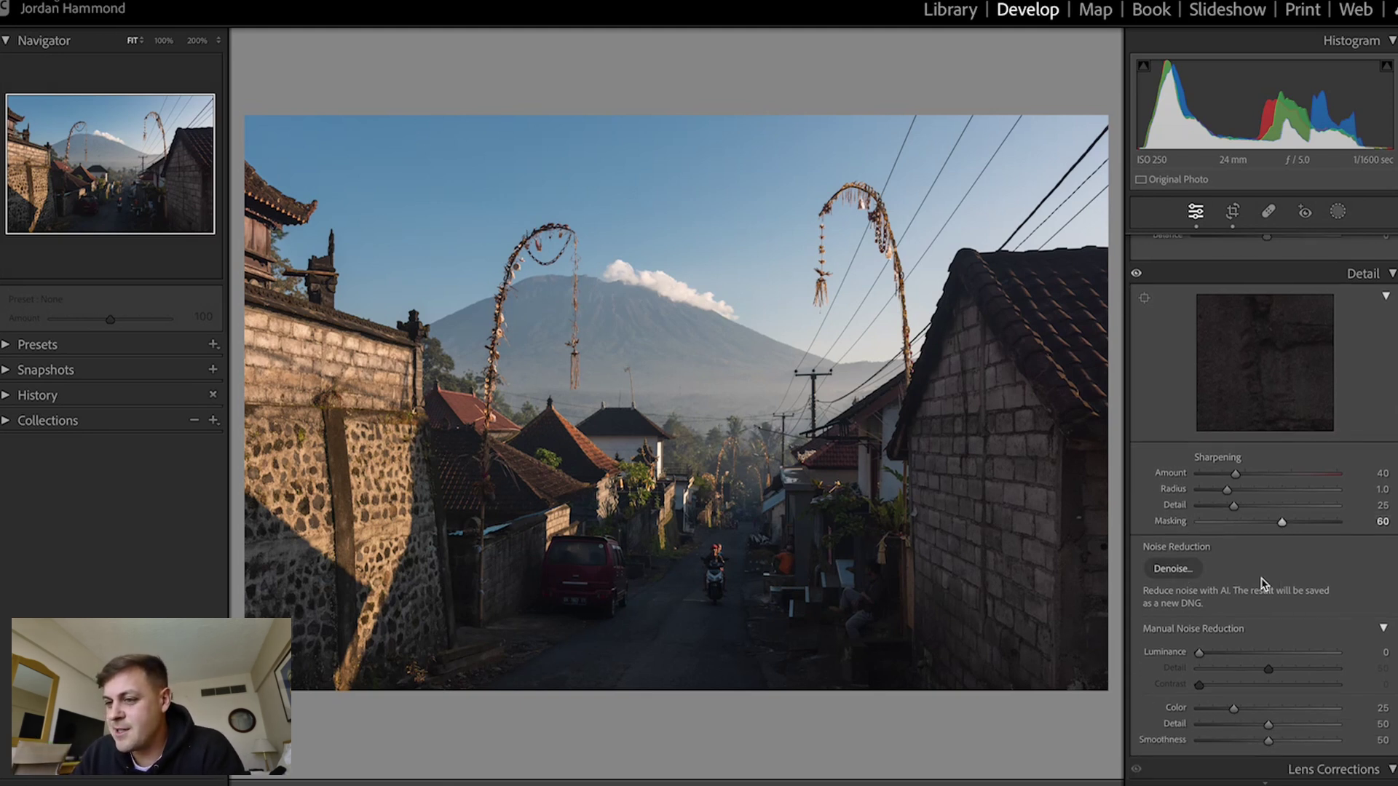
left_click(762, 549)
left_click_drag(761, 549, 801, 592)
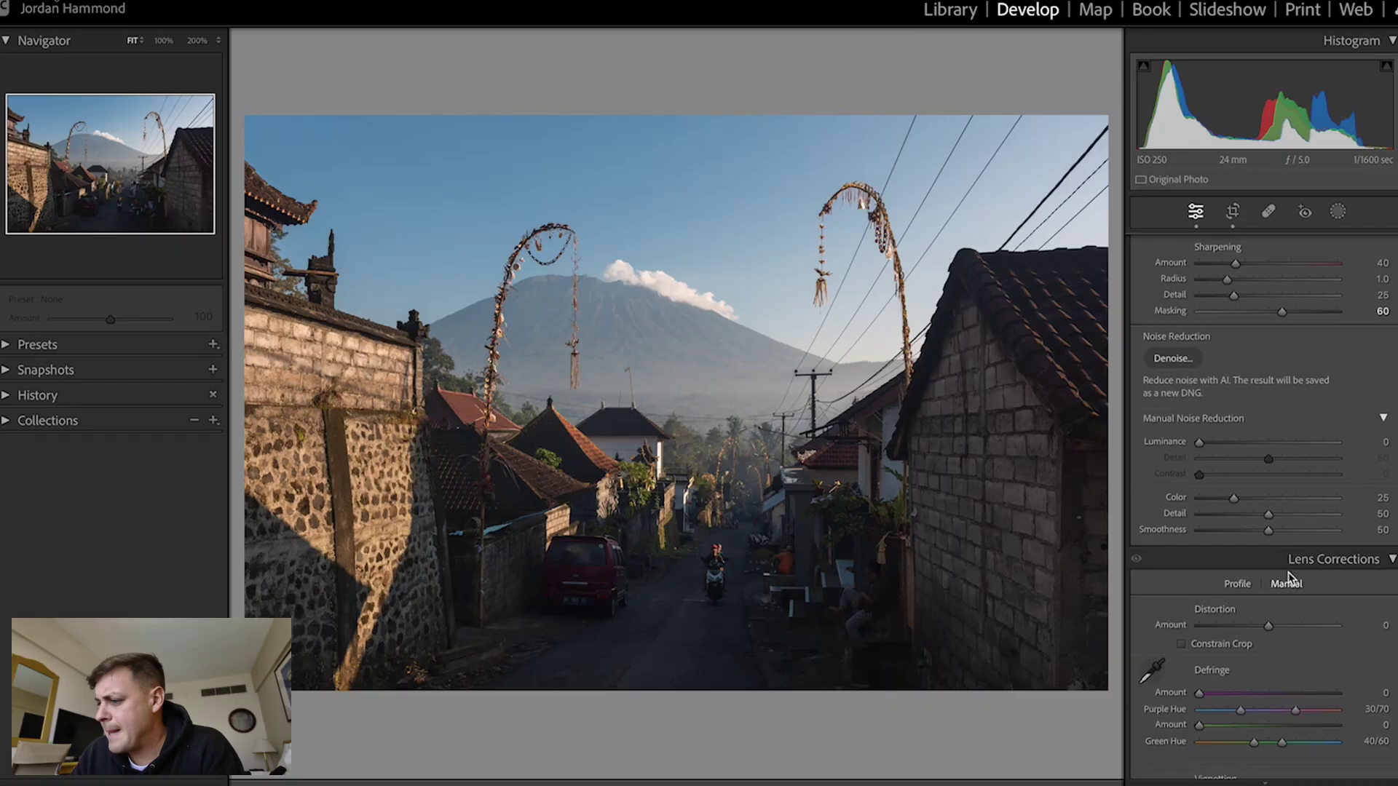
scroll(1288, 577, "down", 4)
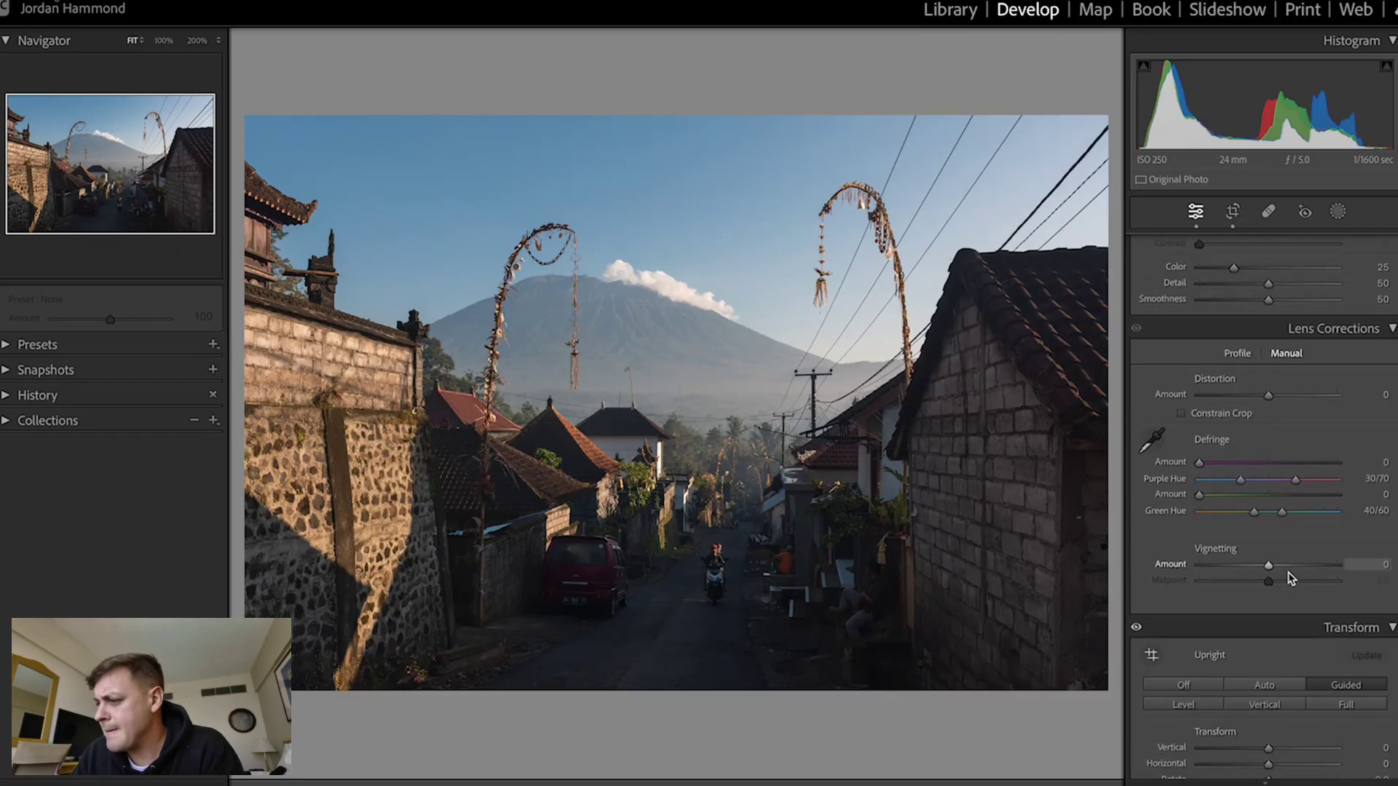
left_click(1237, 353)
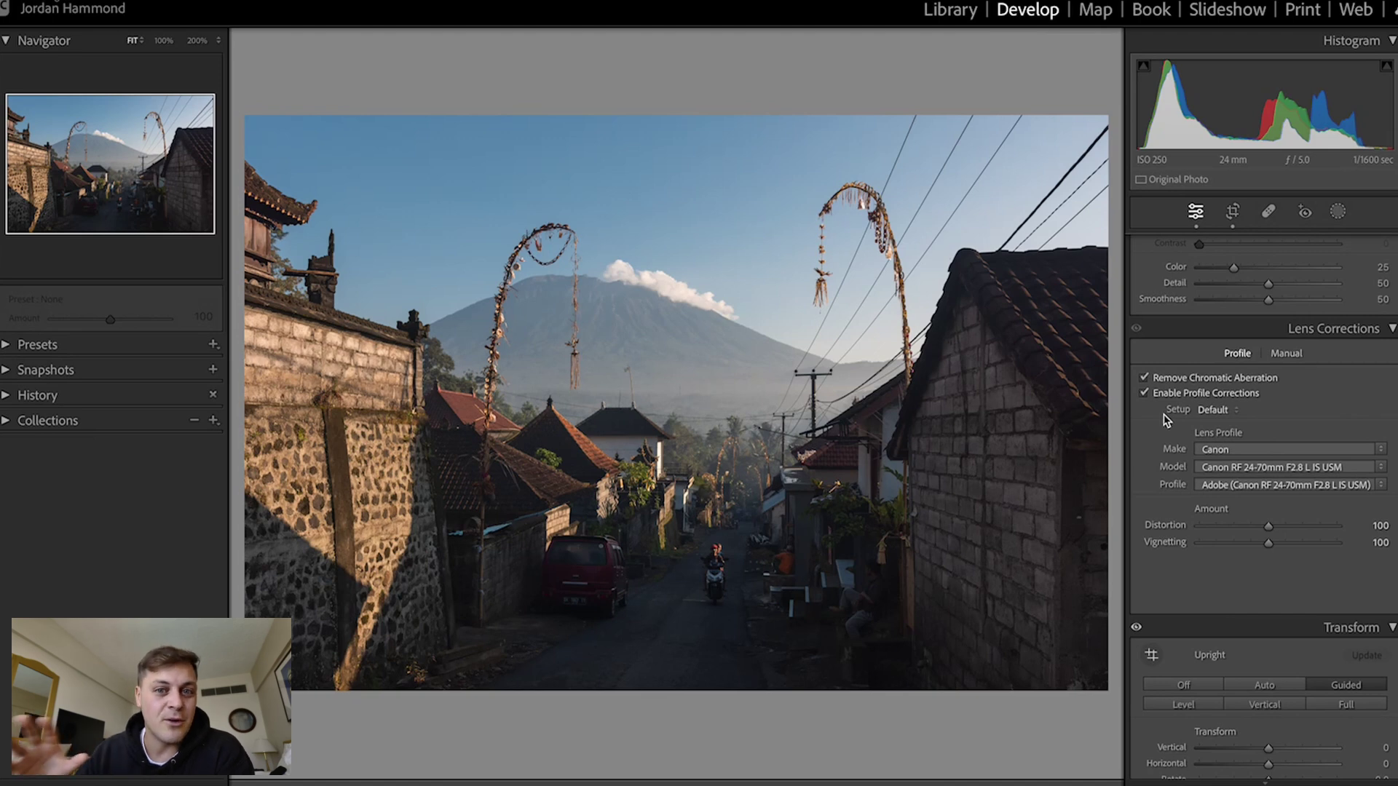
- Add film grain to the photo with an amount of 10
scroll(1165, 418, "down", 5)
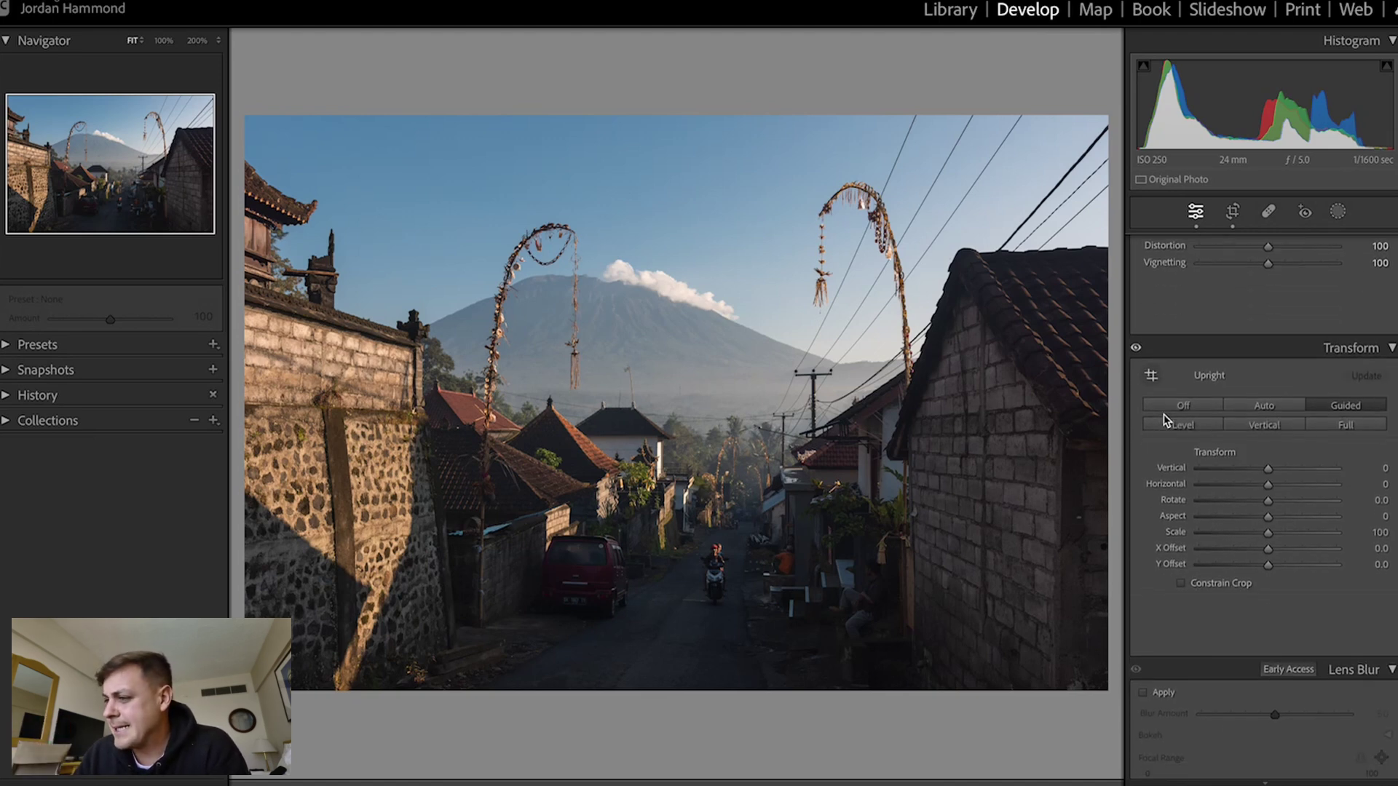
scroll(1267, 509, "down", 8)
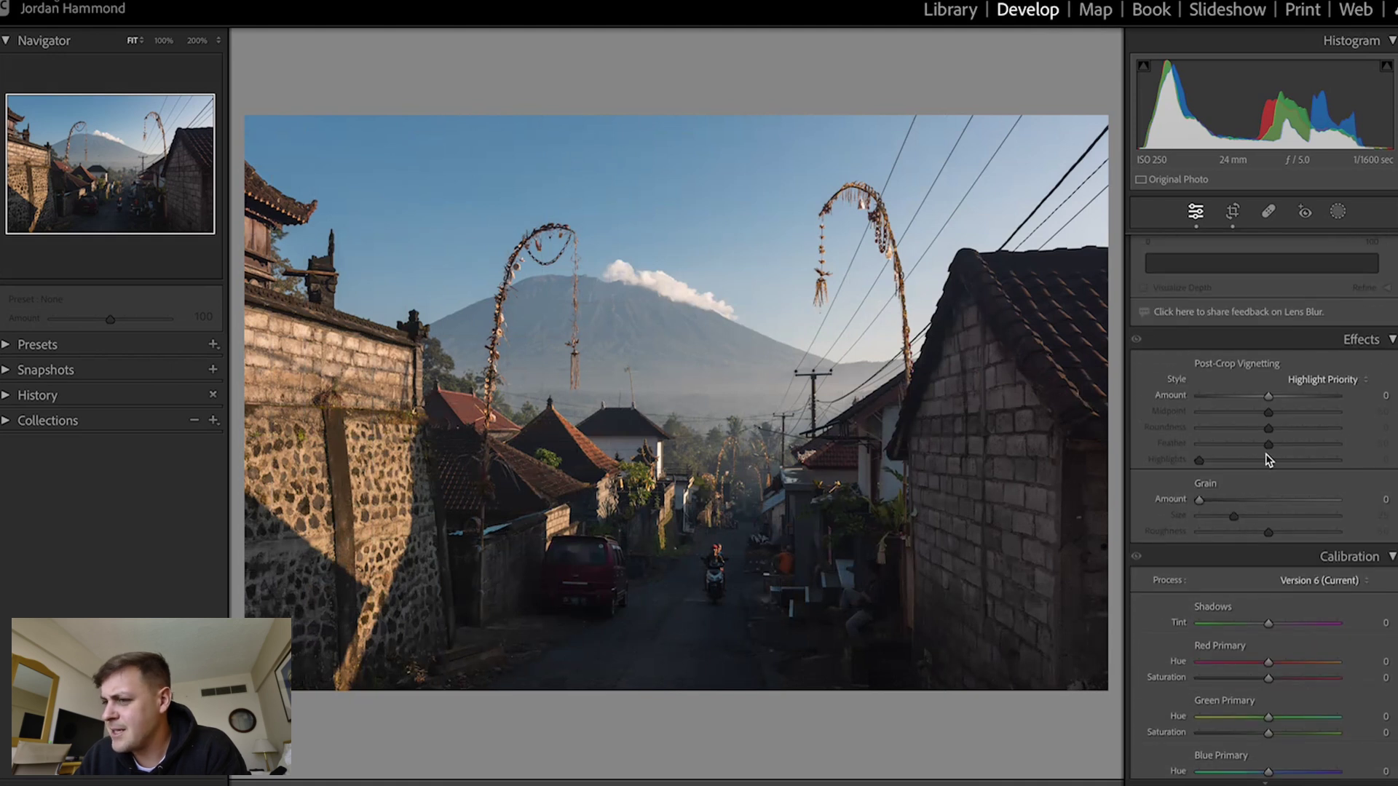
left_click_drag(1199, 500, 1213, 501)
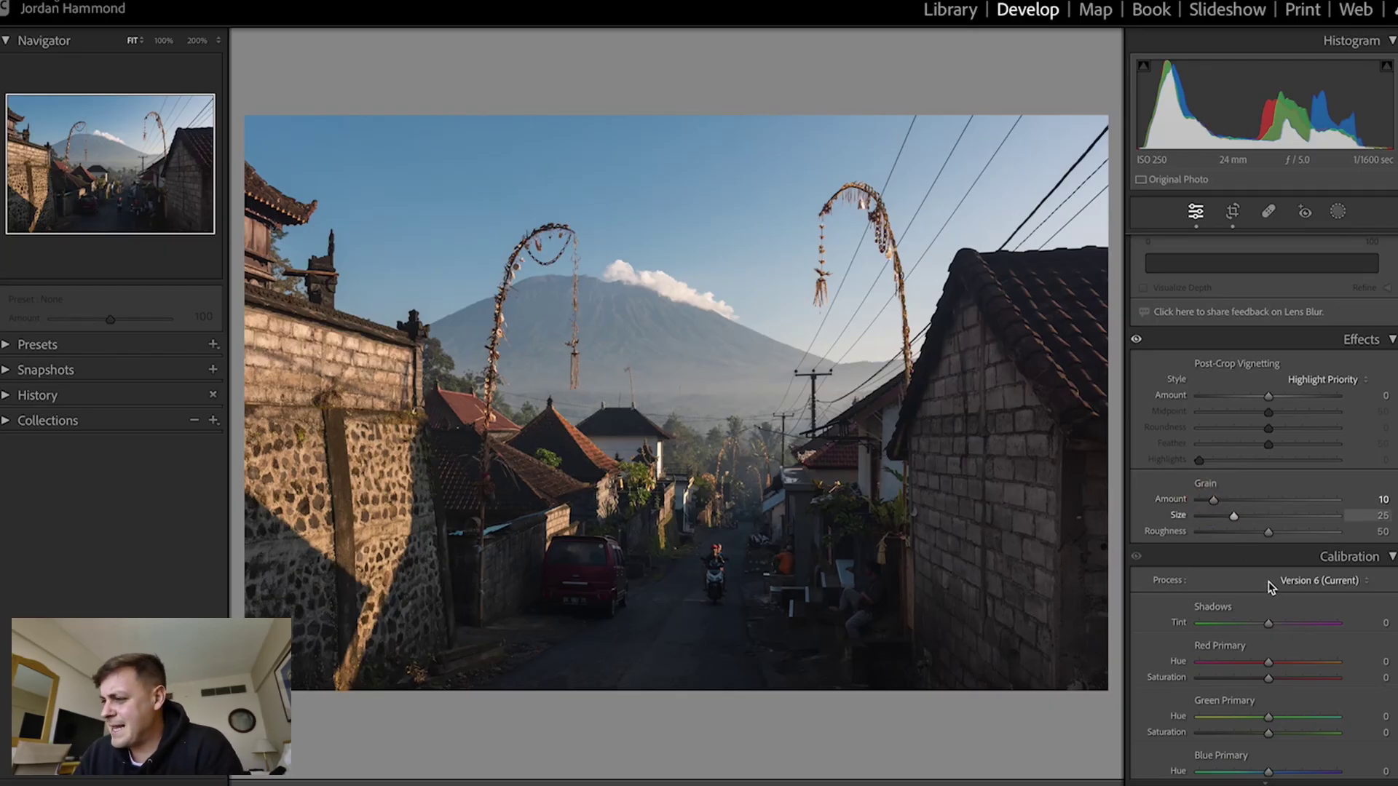
- Calibrate the blue primary to hue −5 and saturation +10, and the green primary to hue +10 and saturation +10
scroll(1268, 641, "down", 2)
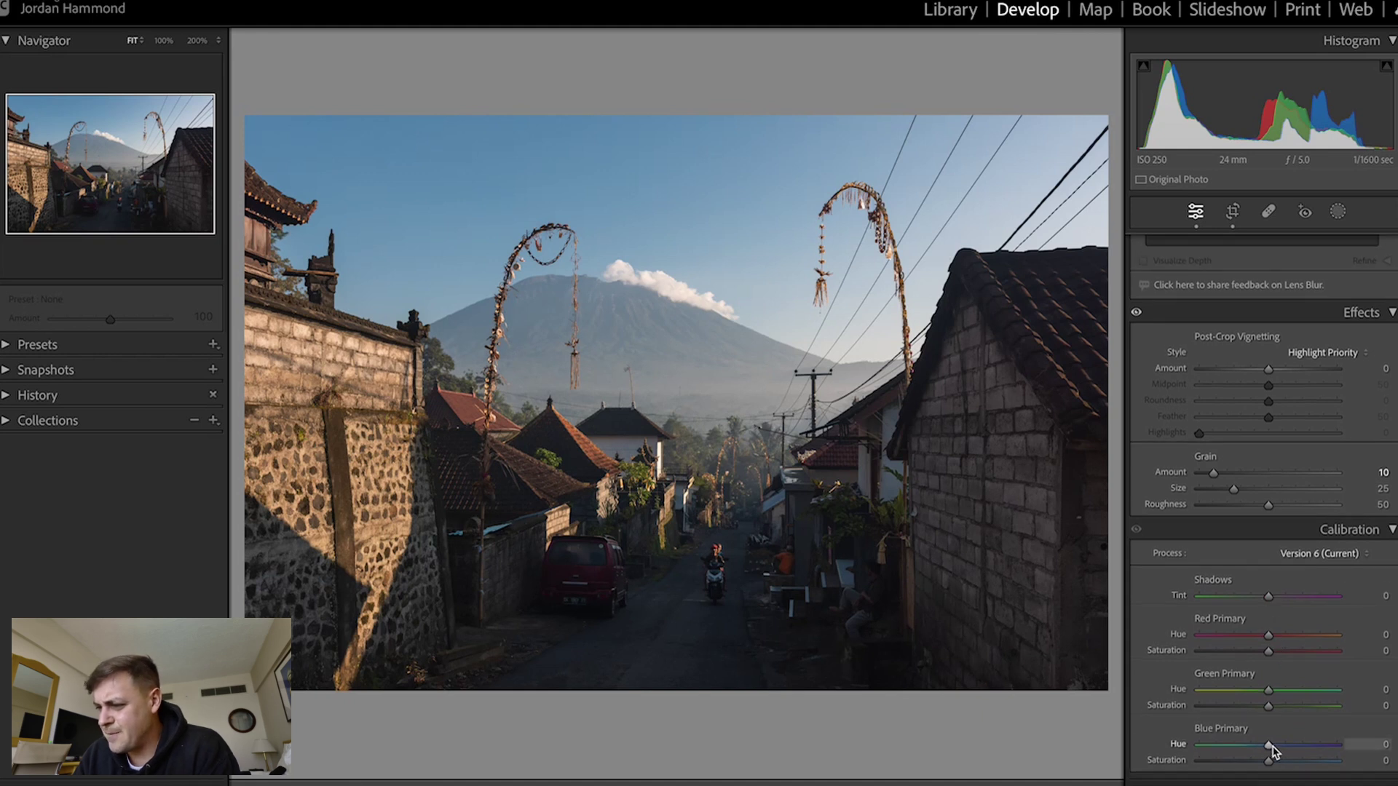
left_click(1271, 747)
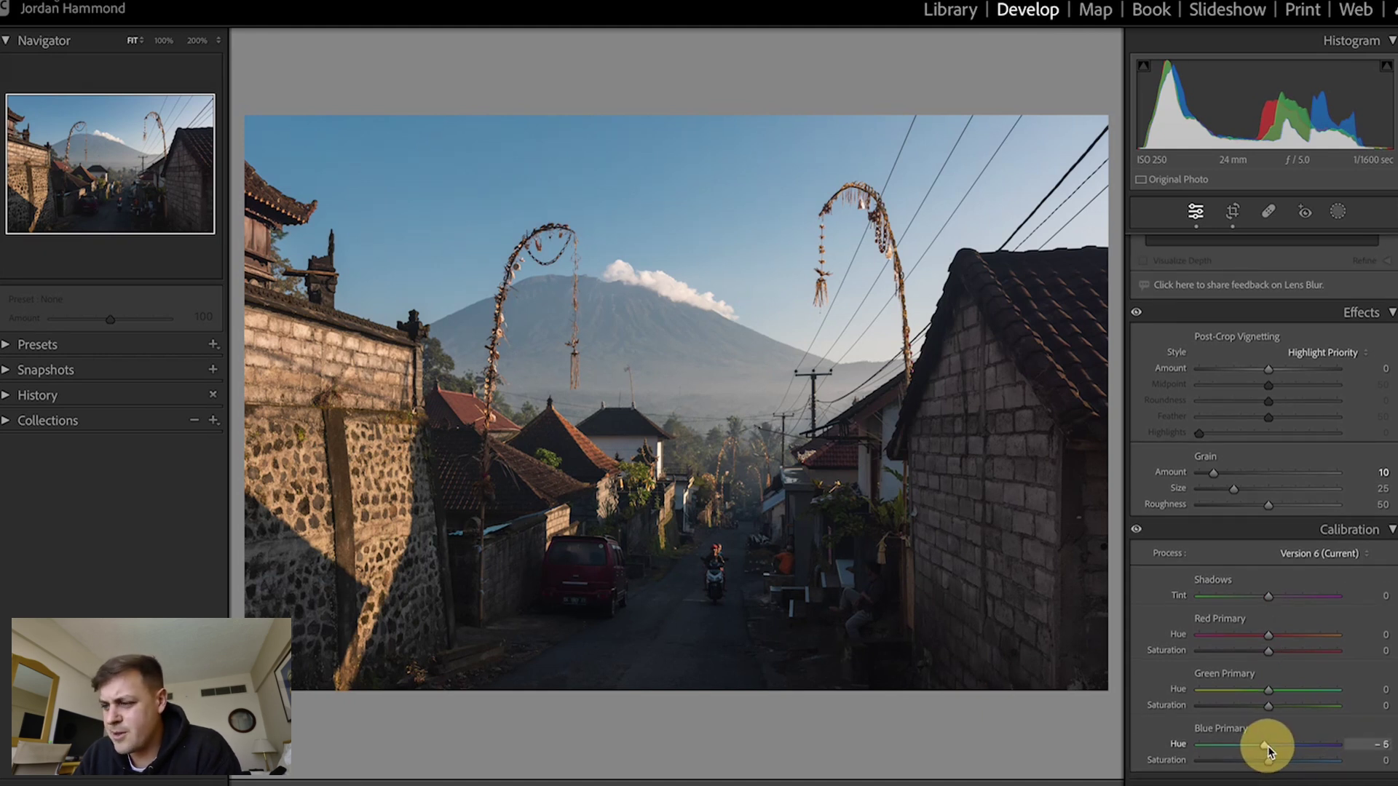
mouse_move(1269, 749)
left_mouse_down()
mouse_move(1252, 771)
mouse_move(1281, 765)
mouse_move(1240, 764)
mouse_move(1274, 757)
left_mouse_up()
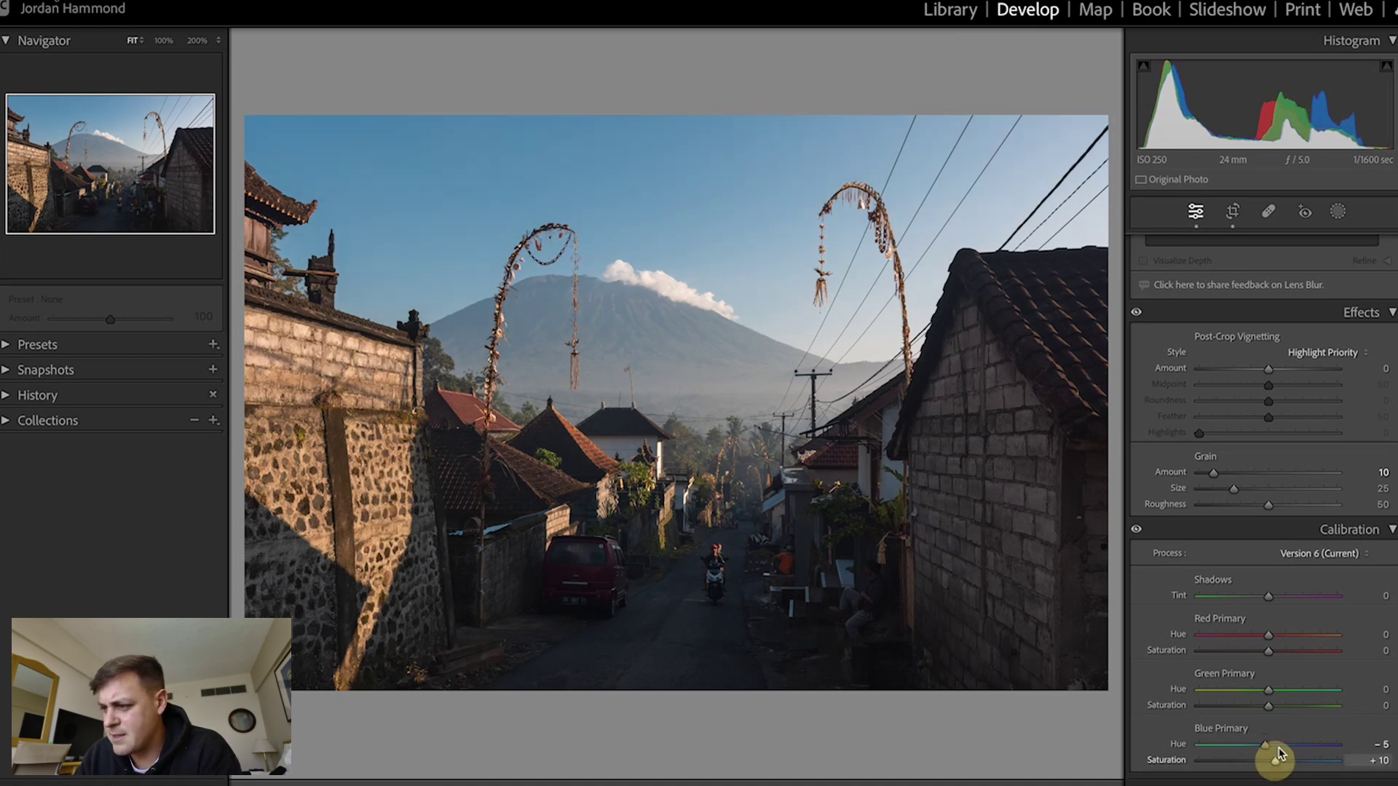
mouse_move(1269, 691)
left_mouse_down()
mouse_move(1250, 699)
mouse_move(1282, 693)
mouse_move(1244, 696)
mouse_move(1282, 693)
mouse_move(1238, 698)
mouse_move(1283, 688)
mouse_move(1270, 686)
mouse_move(1270, 712)
mouse_move(1303, 707)
mouse_move(1244, 709)
mouse_move(1275, 709)
left_mouse_up()
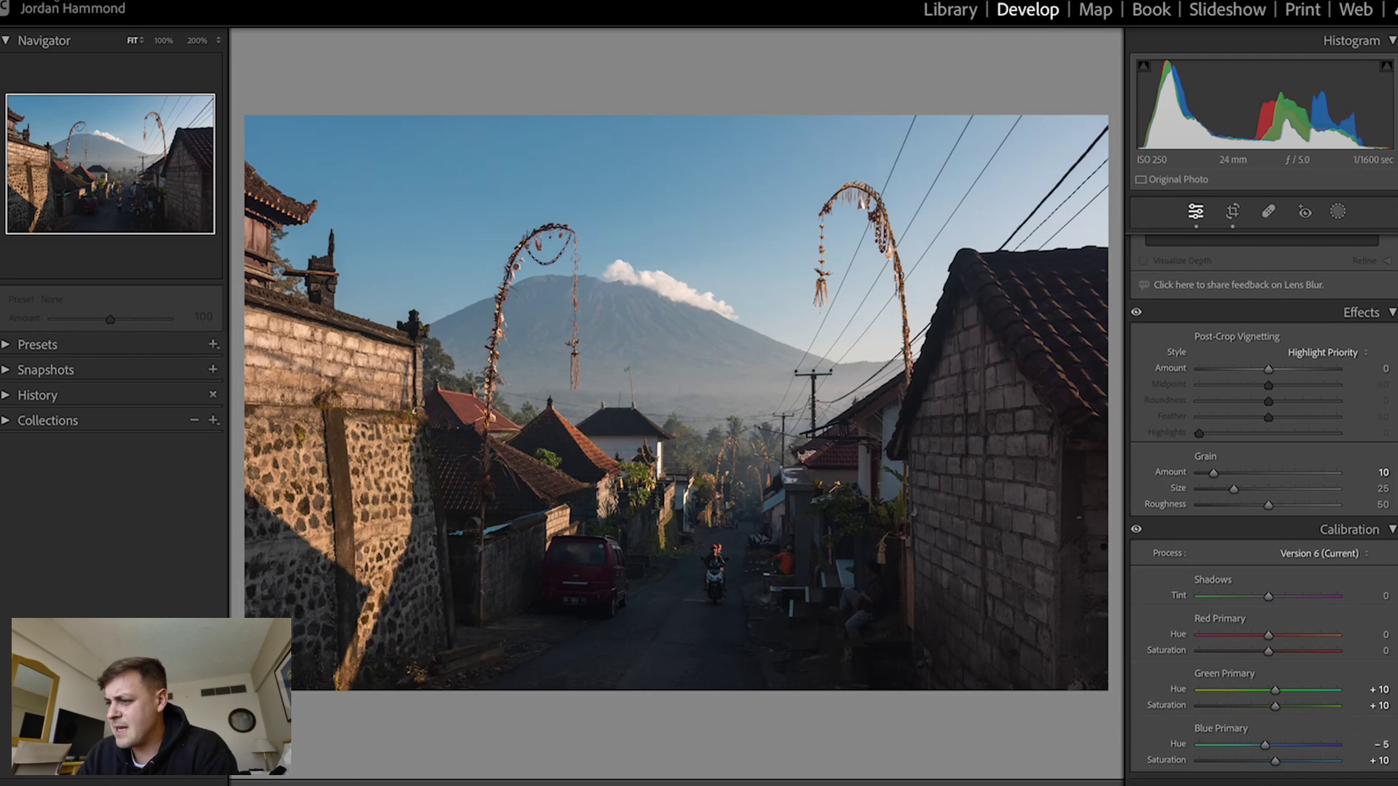
- Create a linear gradient mask running from above the sky down to the village rooftops, and slightly reduce its tilt
scroll(1358, 741, "up", 15)
scroll(1263, 509, "up", 3)
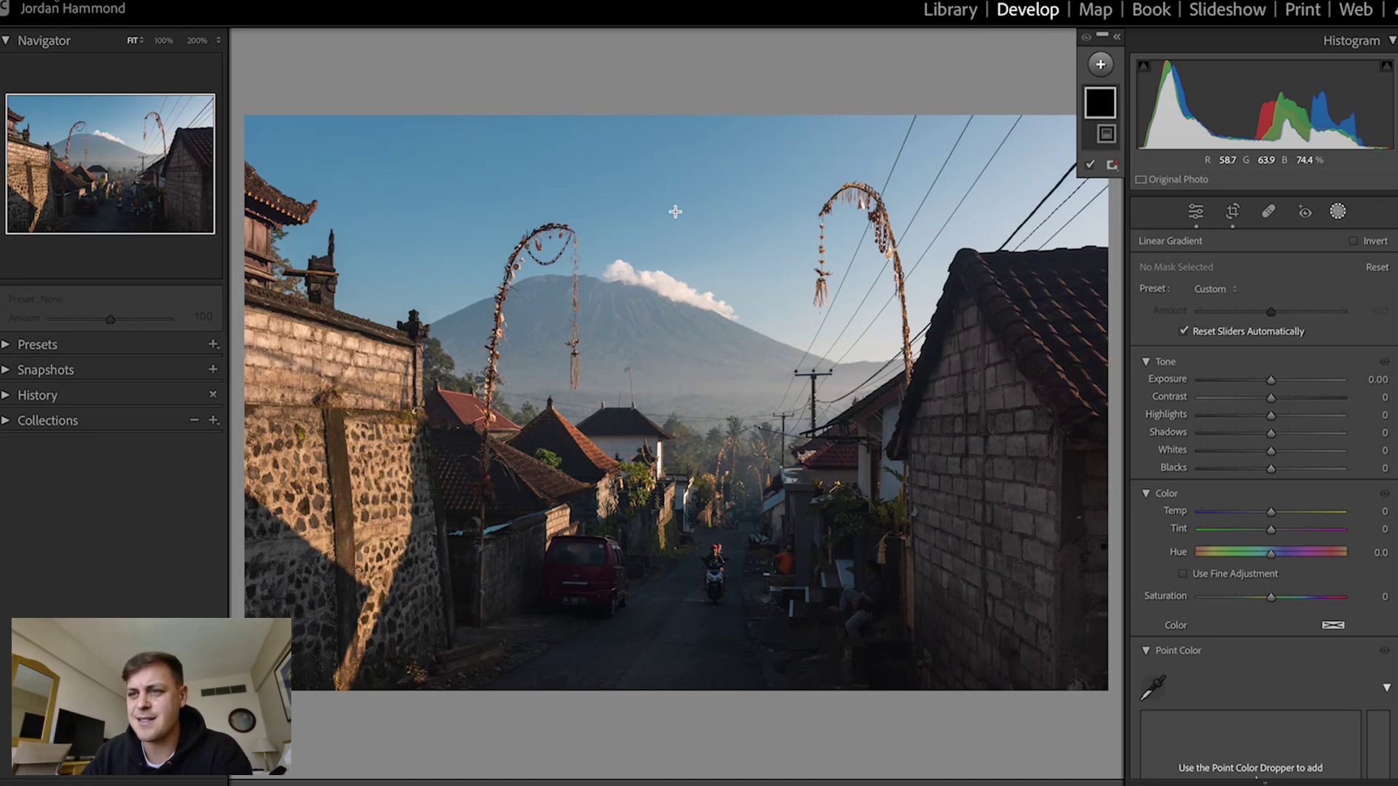
left_click_drag(557, 108, 624, 493)
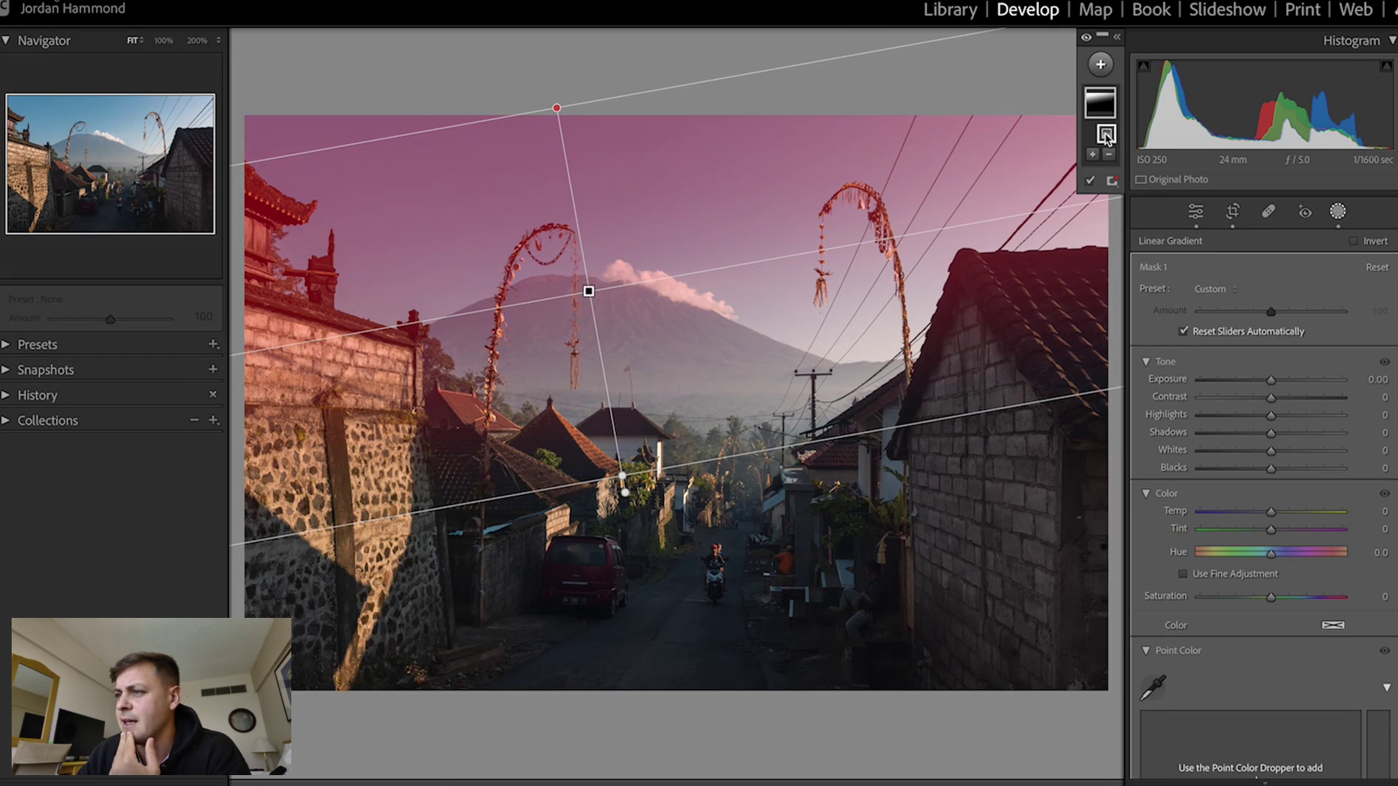
left_click(1100, 65)
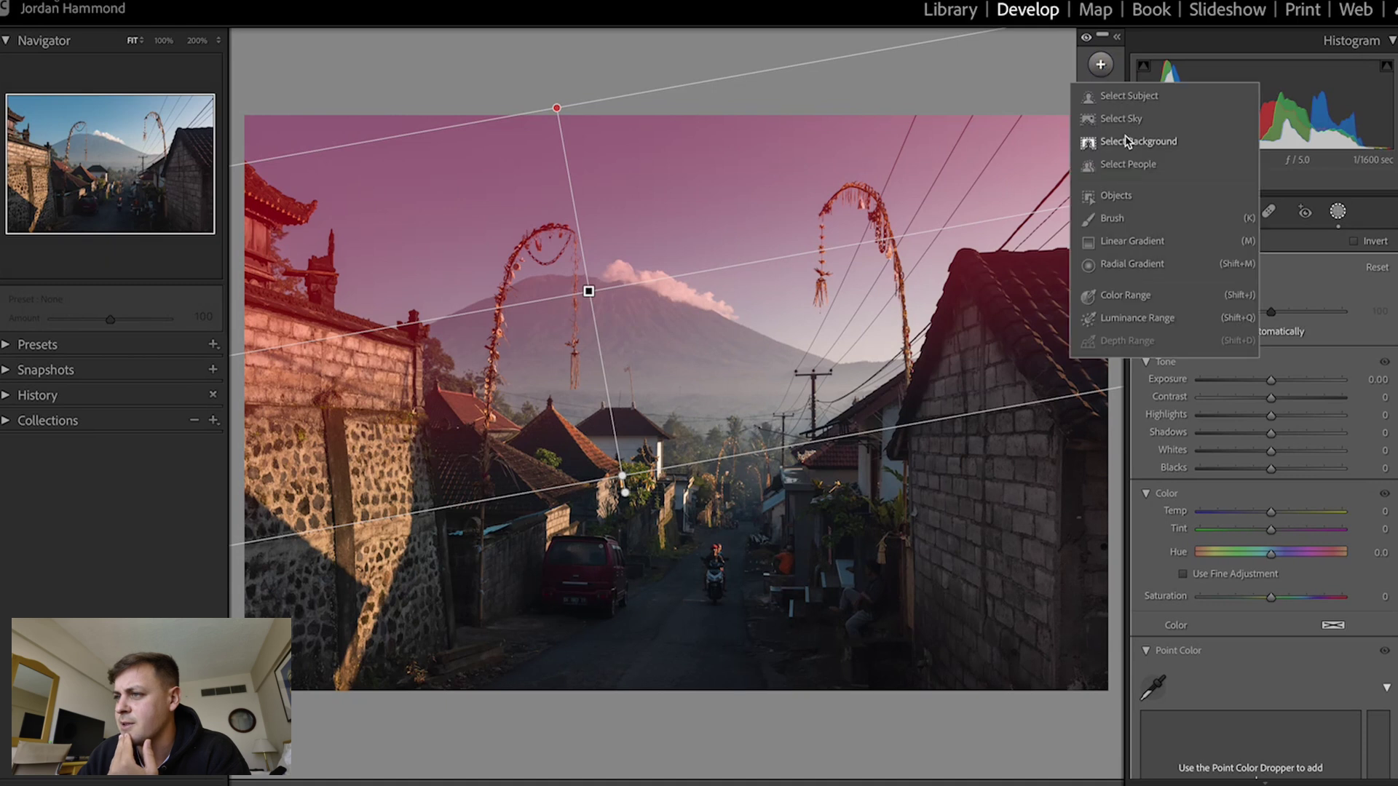
left_click(1117, 61)
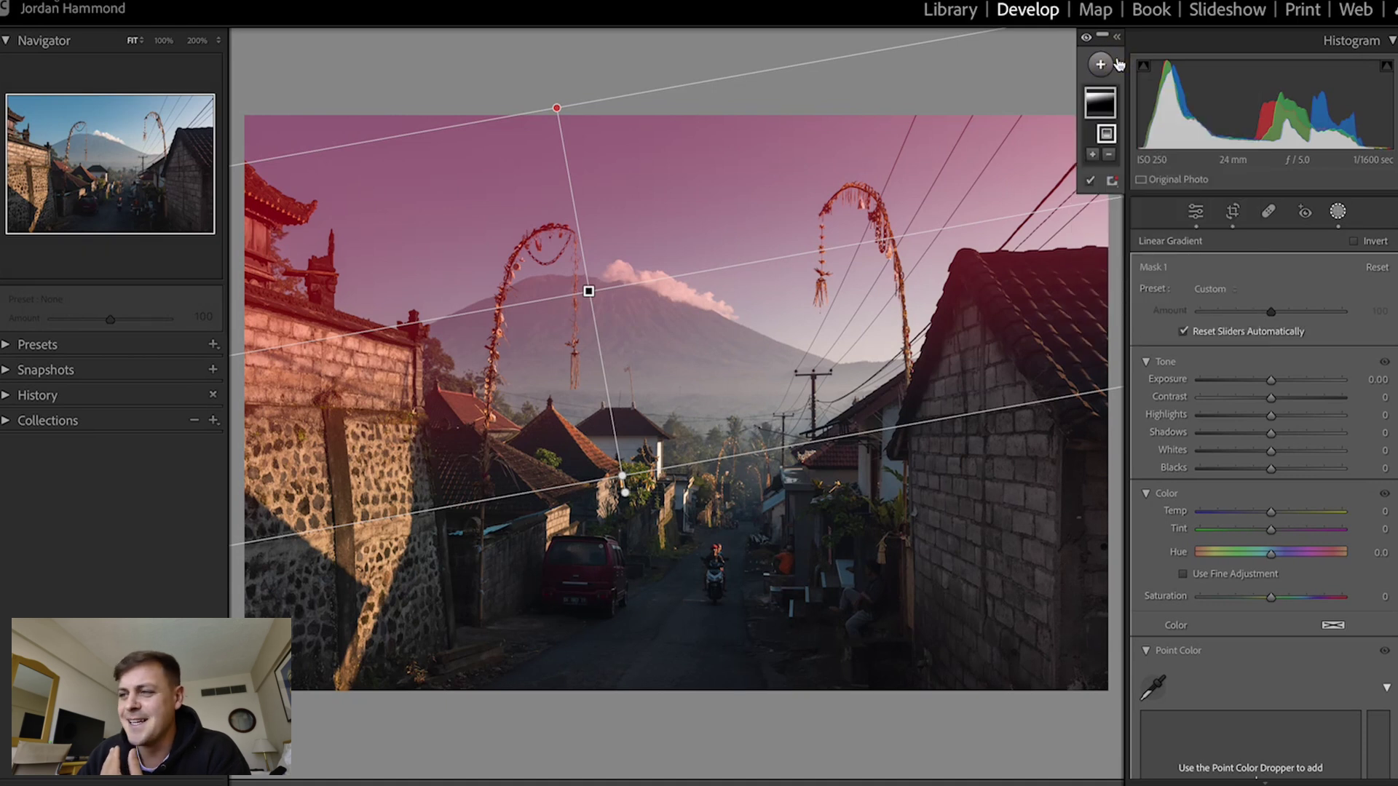
left_click_drag(806, 255, 805, 272)
- Set the exposure of the sky's linear gradient mask to −1.25
left_click_drag(1270, 380, 1250, 391)
left_click(1372, 380)
type("-1")
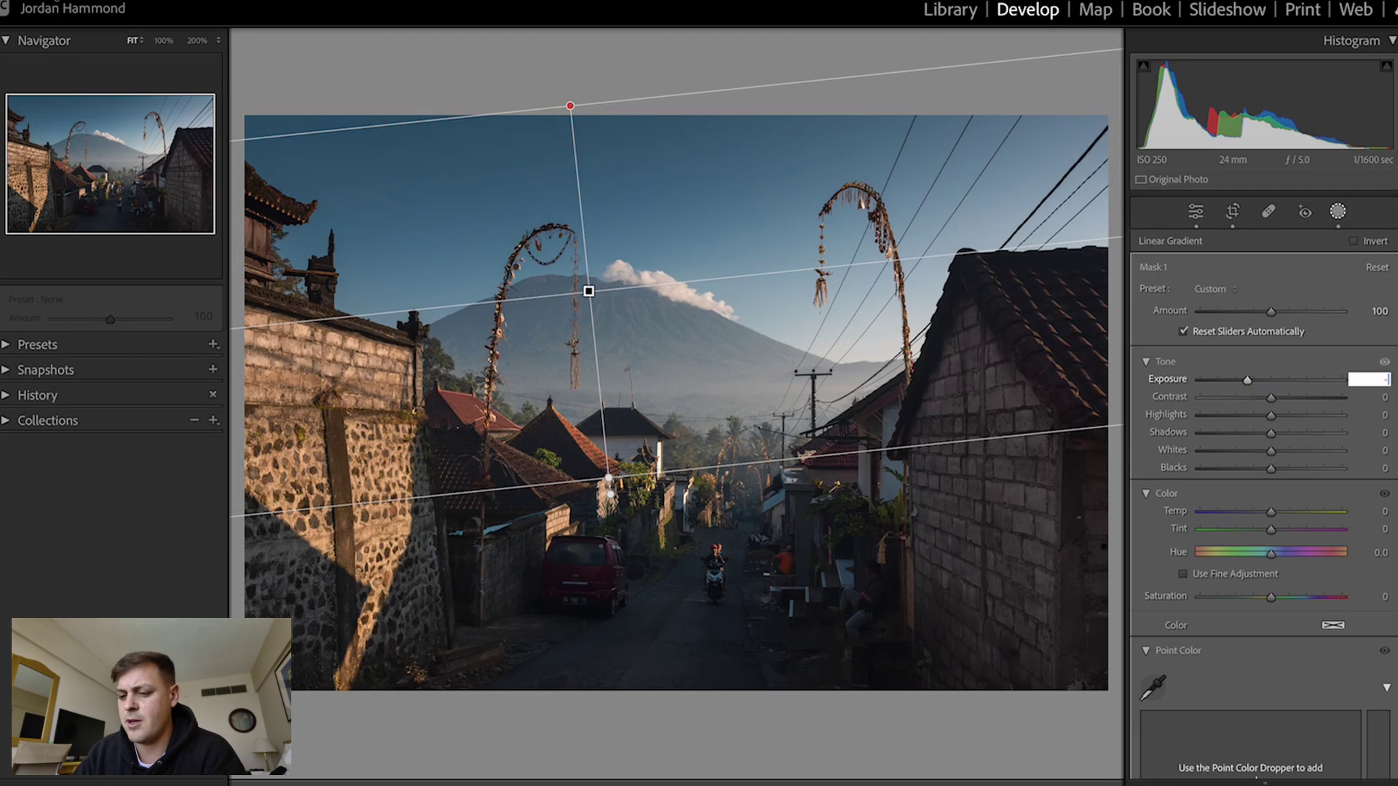
type(".25")
key("Return")
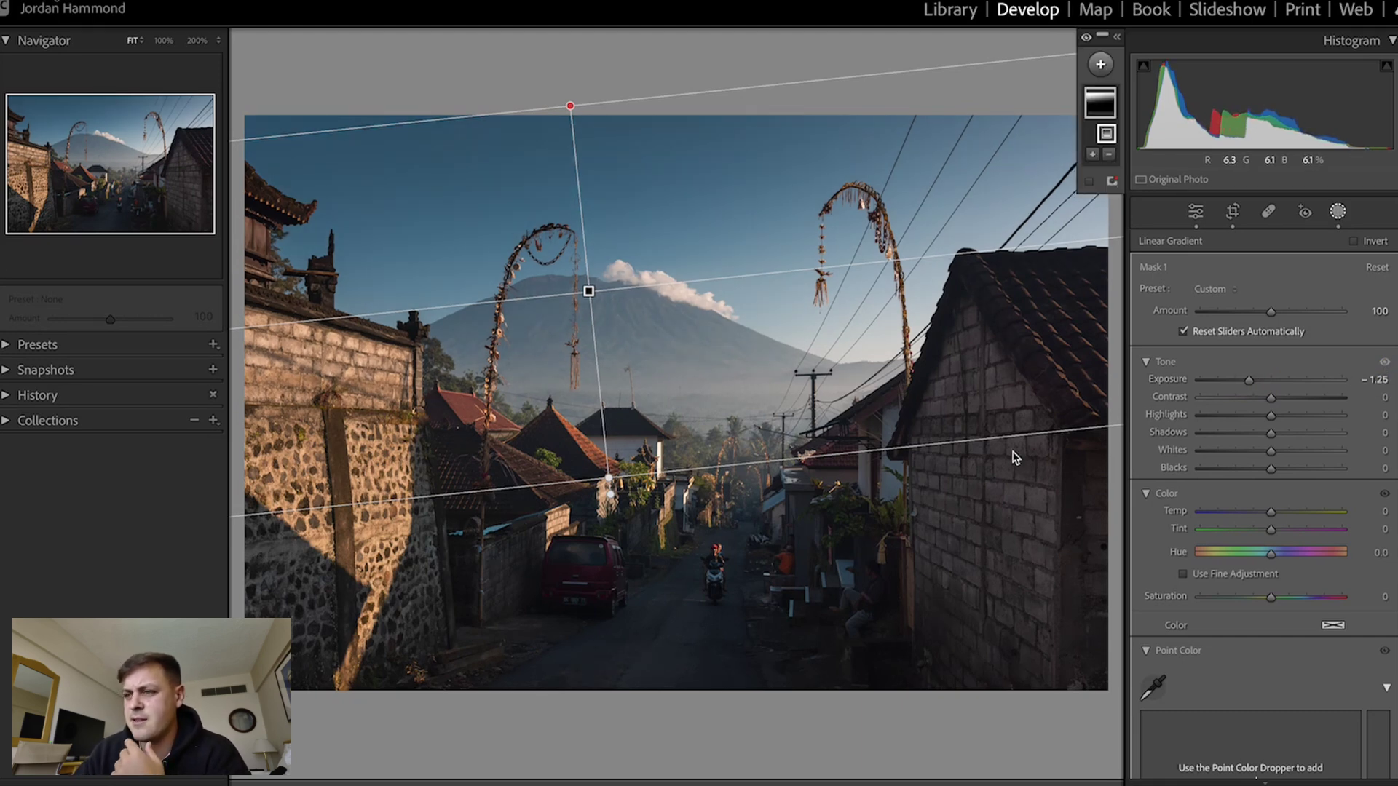
- Set the saturation of the sky's linear gradient mask to 15 and check its coverage with the mask overlay
left_click_drag(1261, 595, 1279, 594)
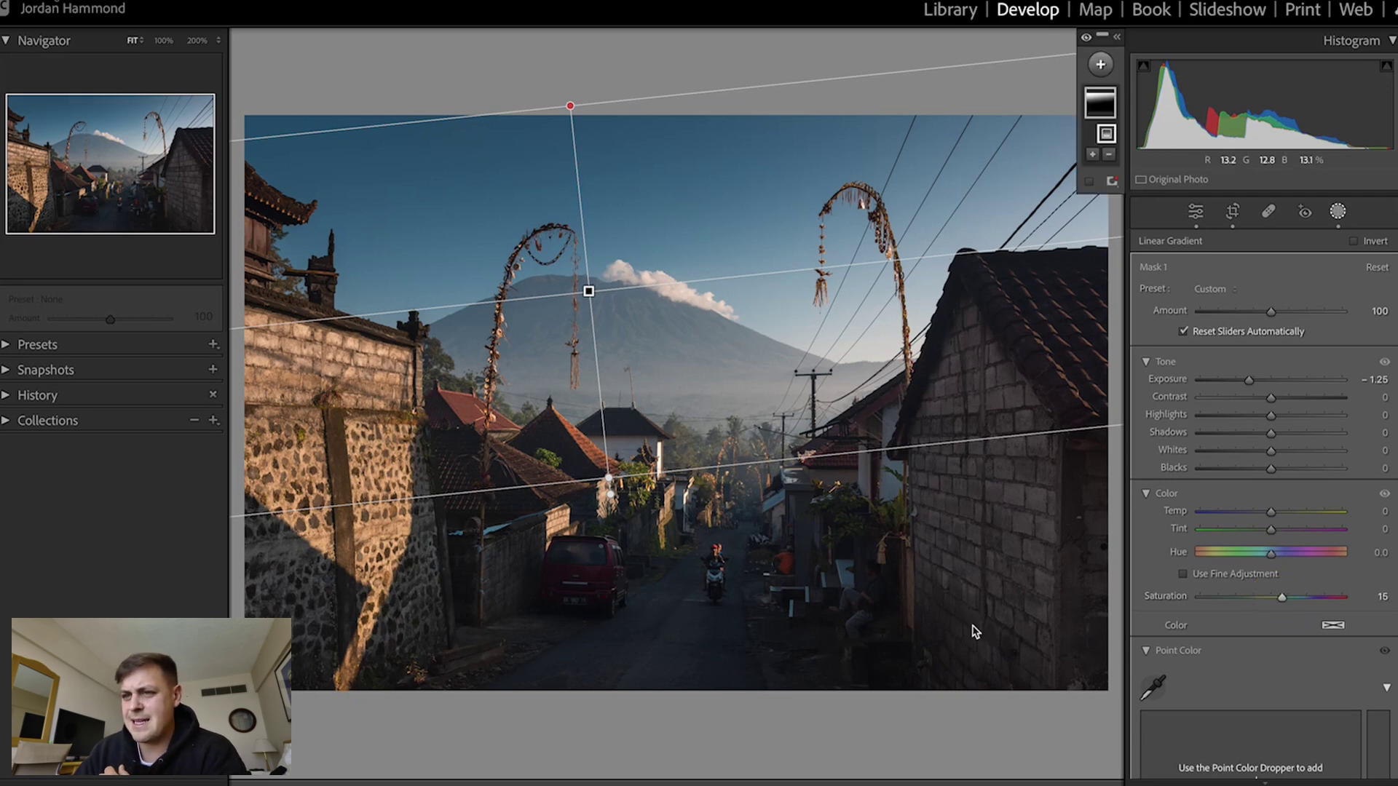
key("o")
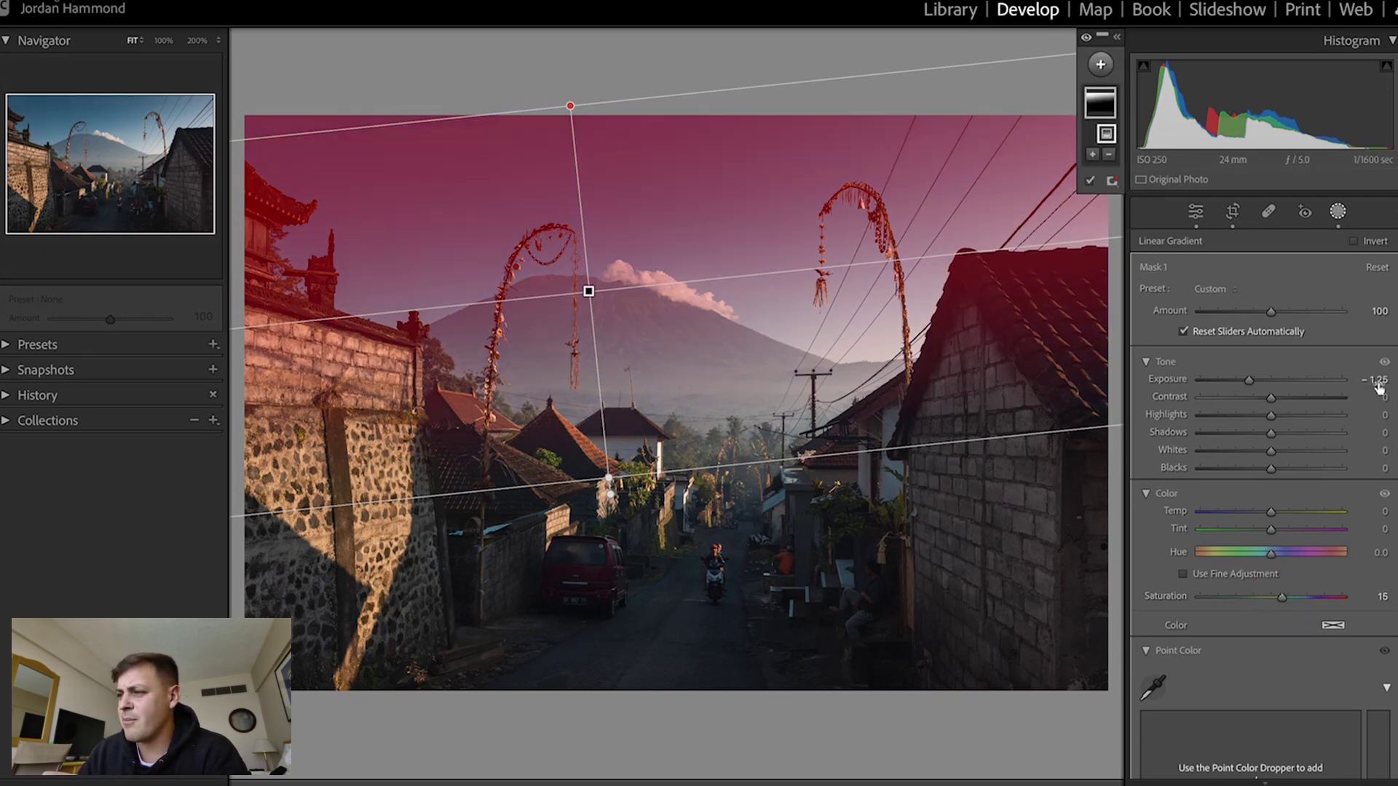
key("o")
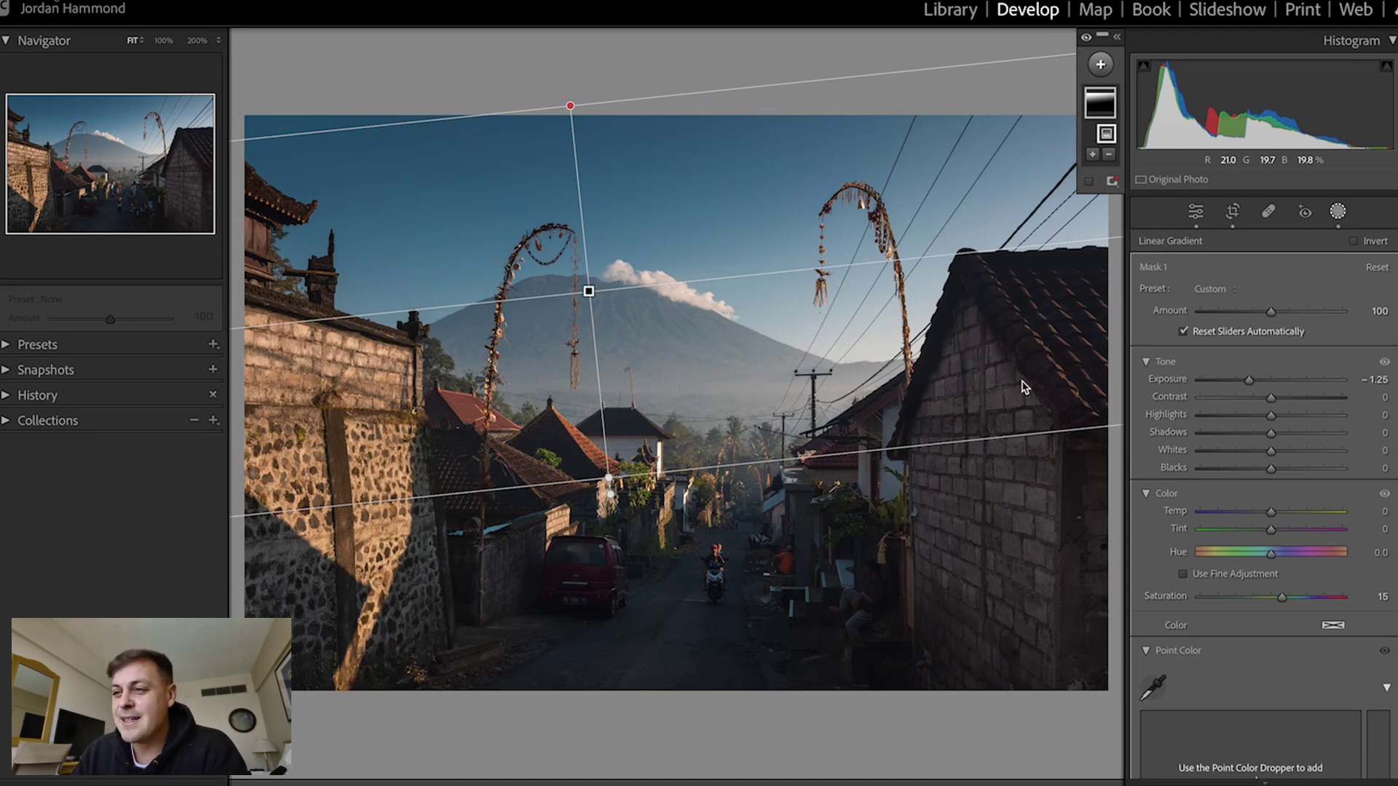
- Intersect the sky's linear gradient with a color range sampled from the blue sky, and show the mask overlay
right_click(1105, 135)
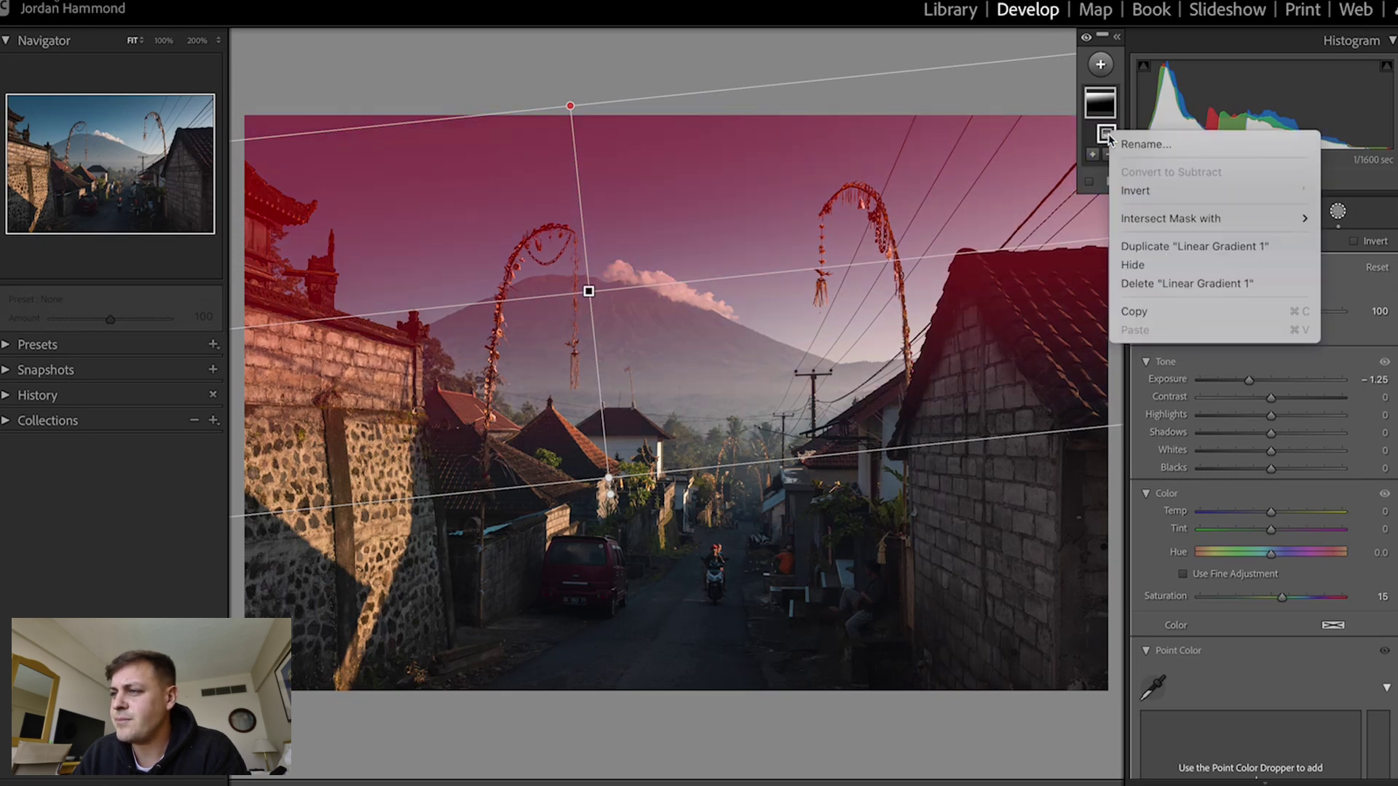
mouse_move(1242, 222)
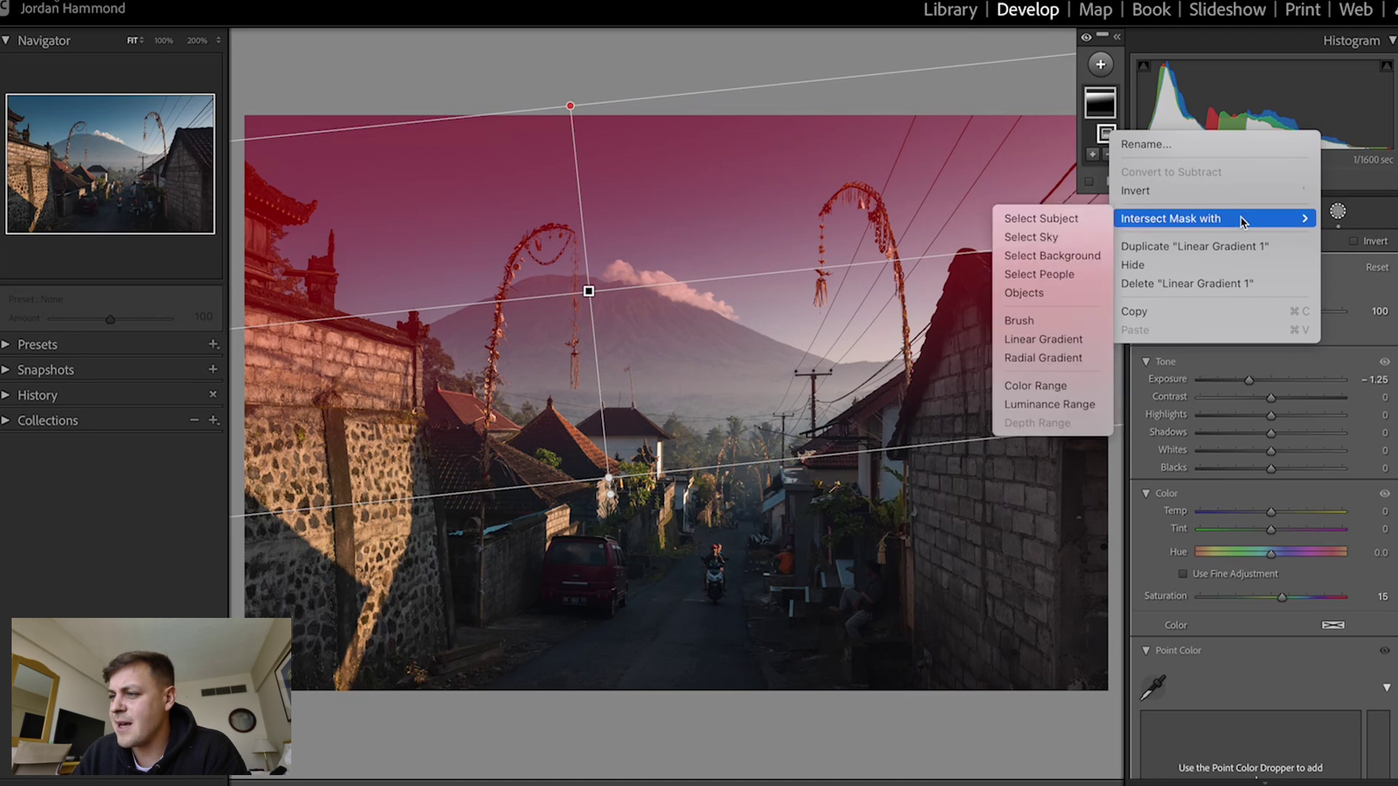
left_click(1076, 387)
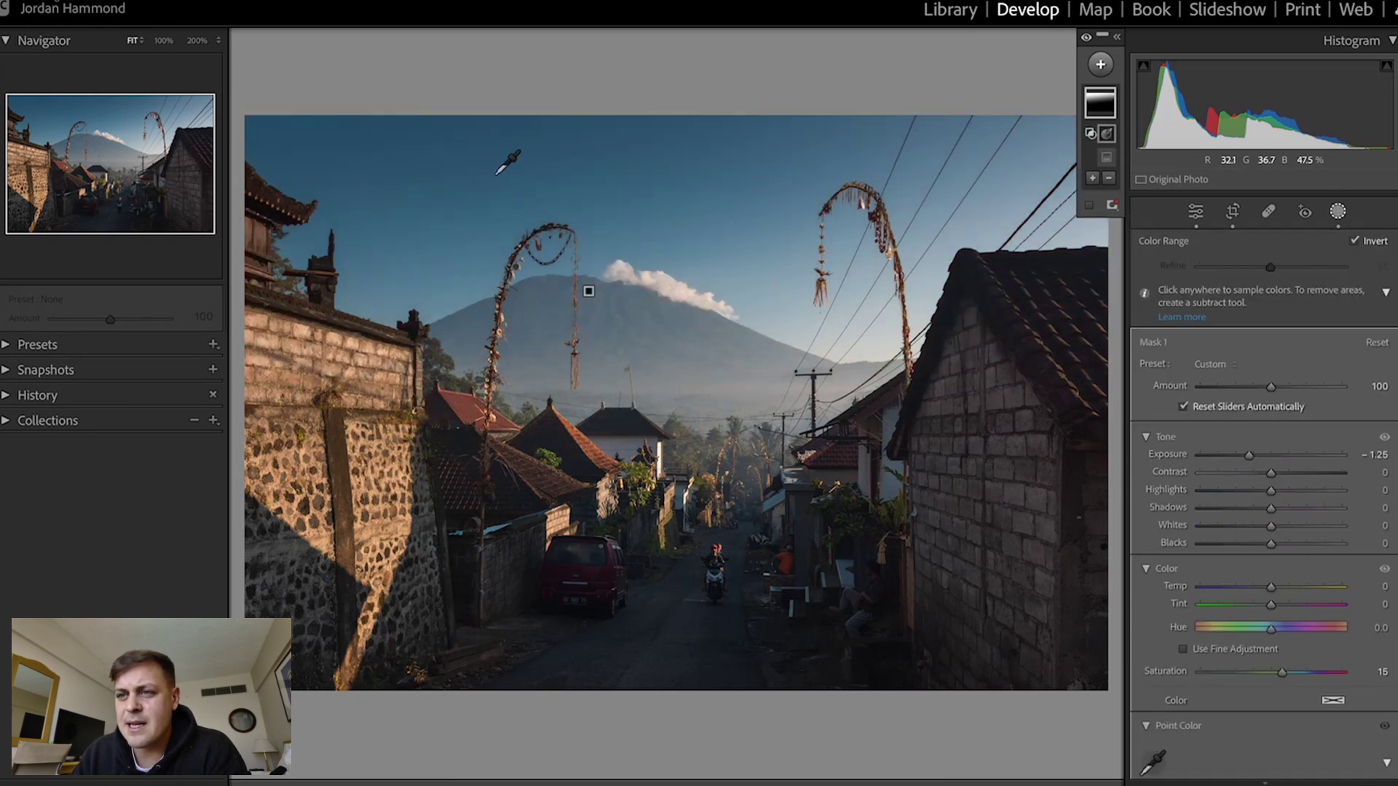
left_click(484, 156)
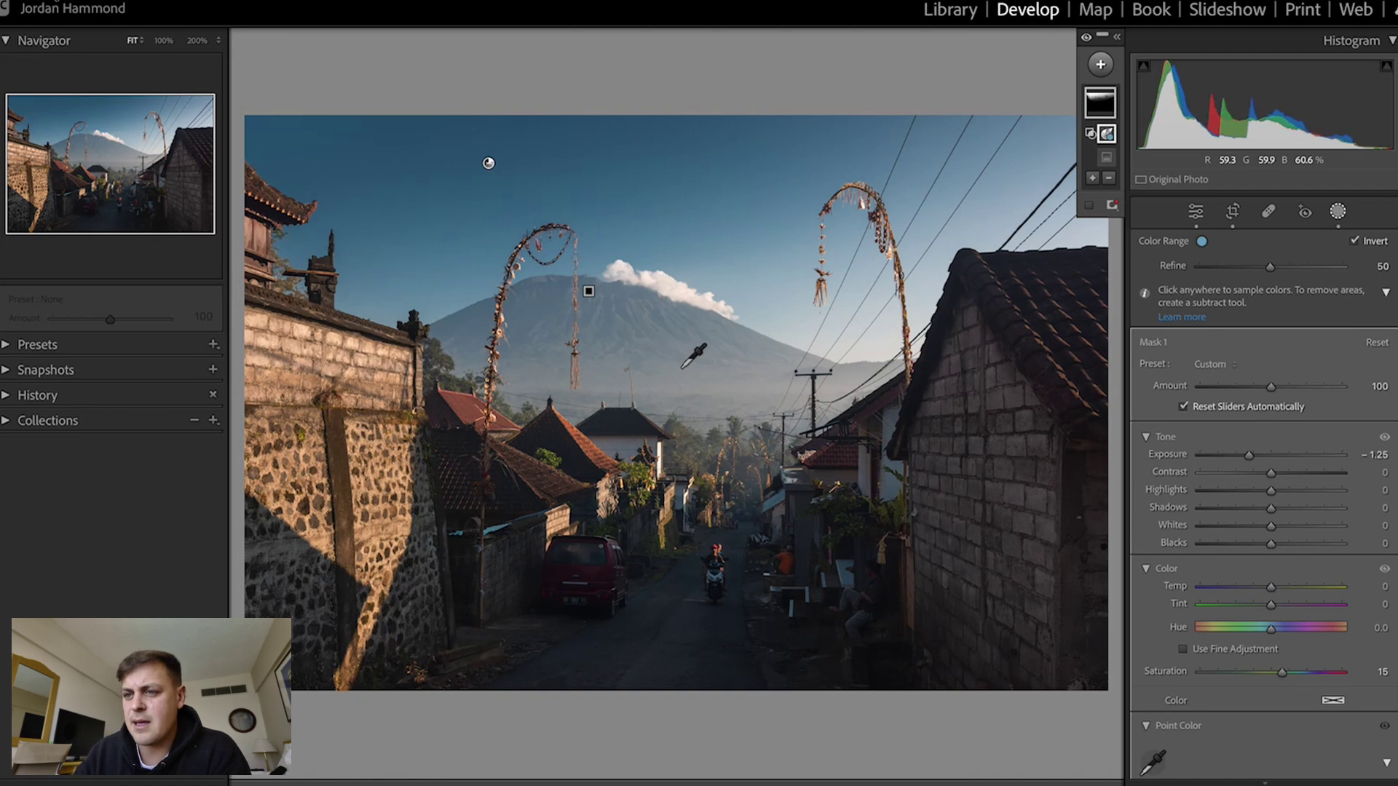
key("o")
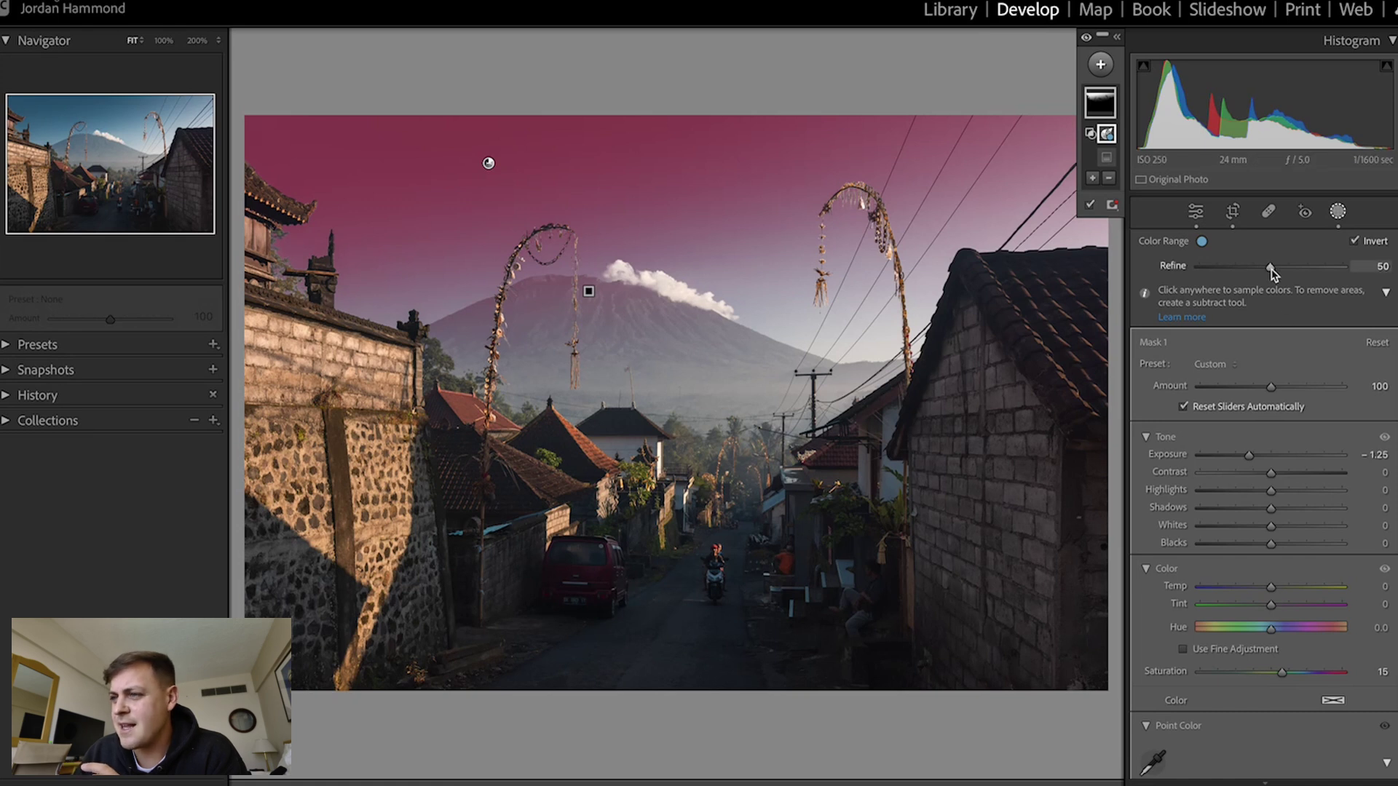
- Set the sky color range's Refine value to 60 and deselect the mask
left_click(1270, 267)
left_click_drag(1269, 268, 1244, 271)
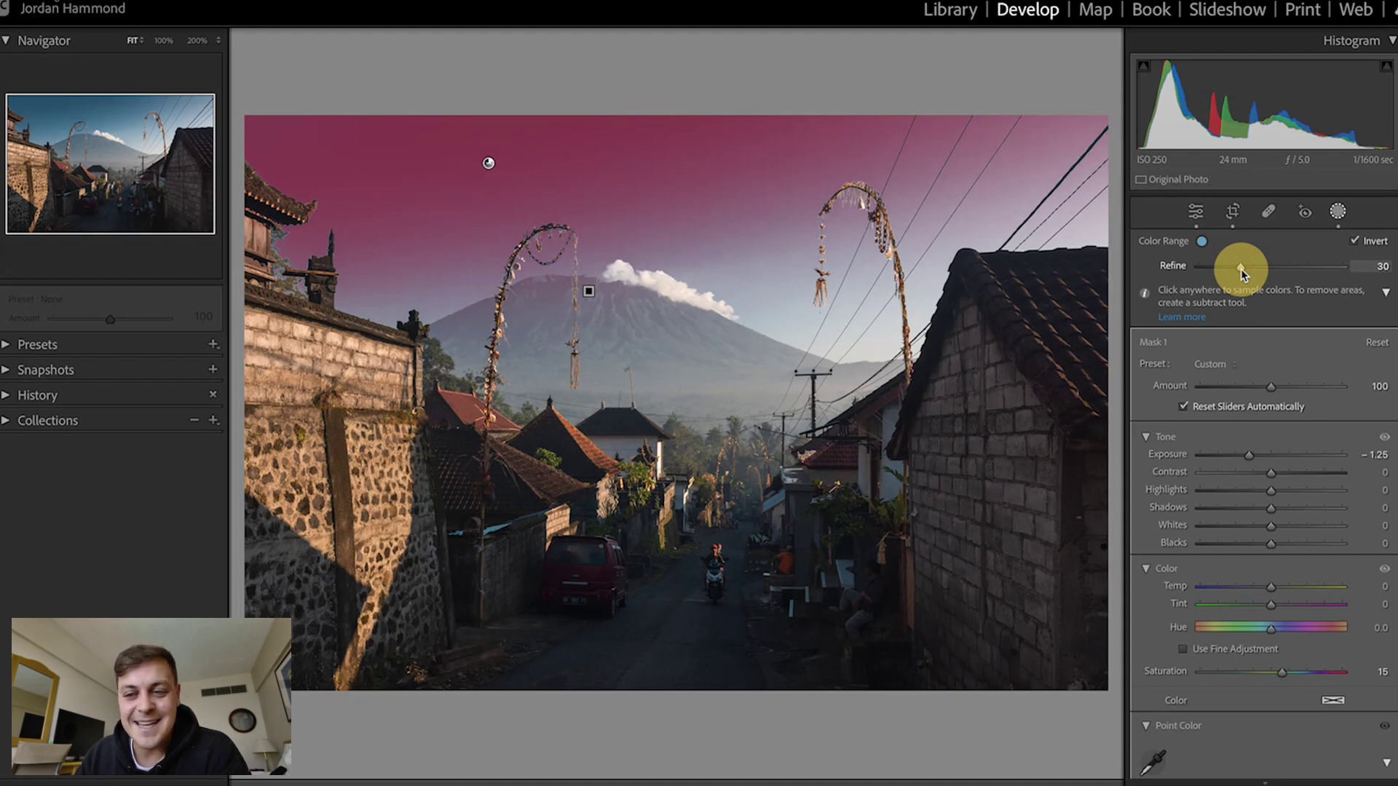
left_click_drag(1242, 271, 1276, 266)
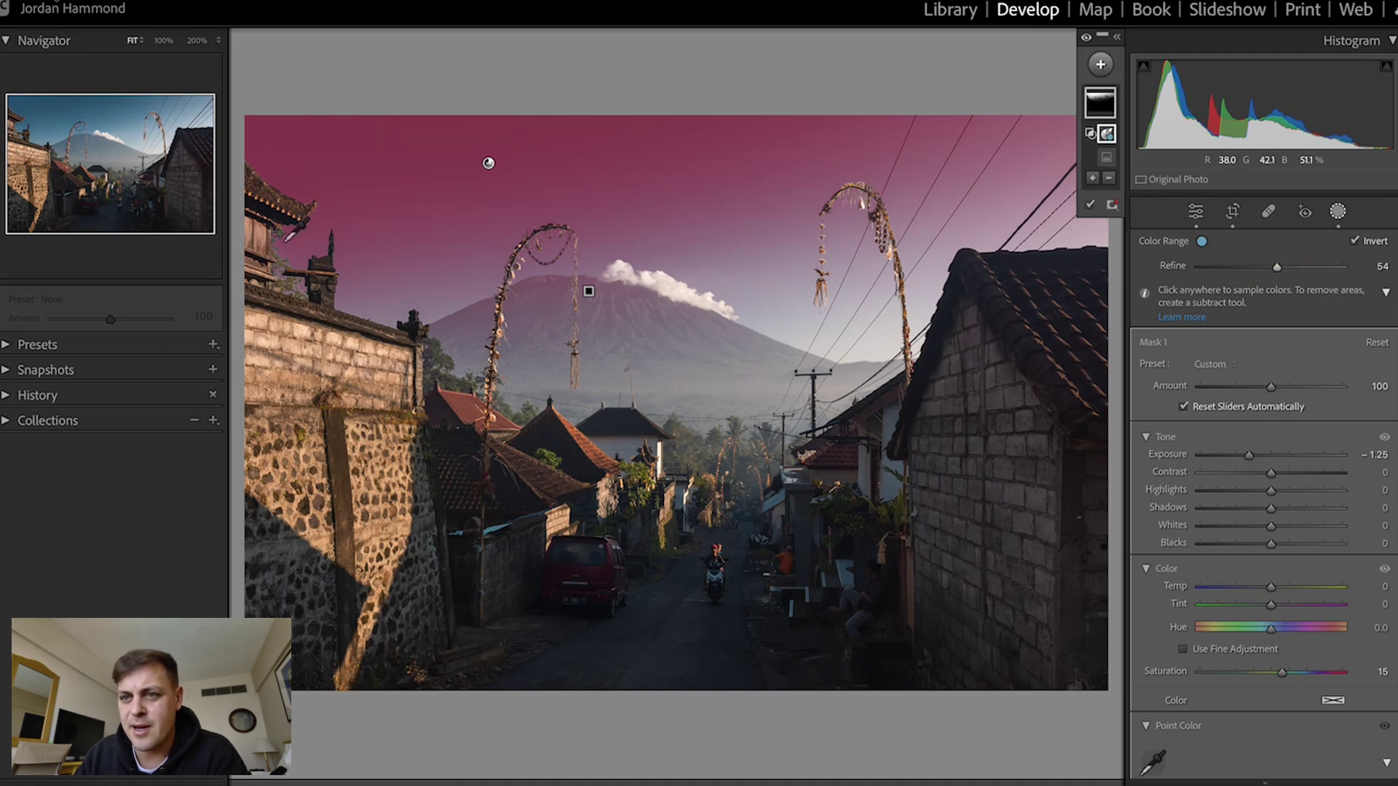
left_click_drag(1277, 273, 1277, 272)
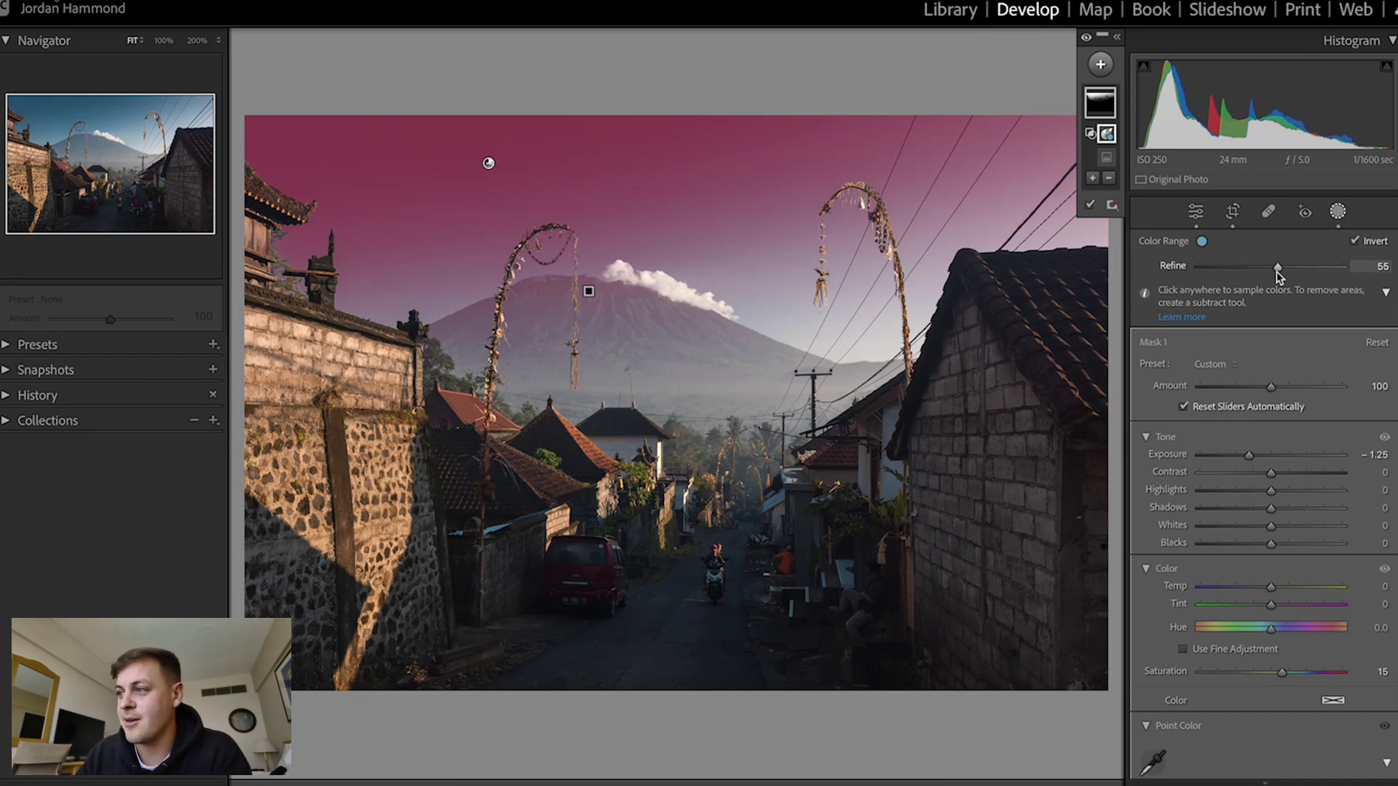
left_click_drag(1277, 272, 1287, 270)
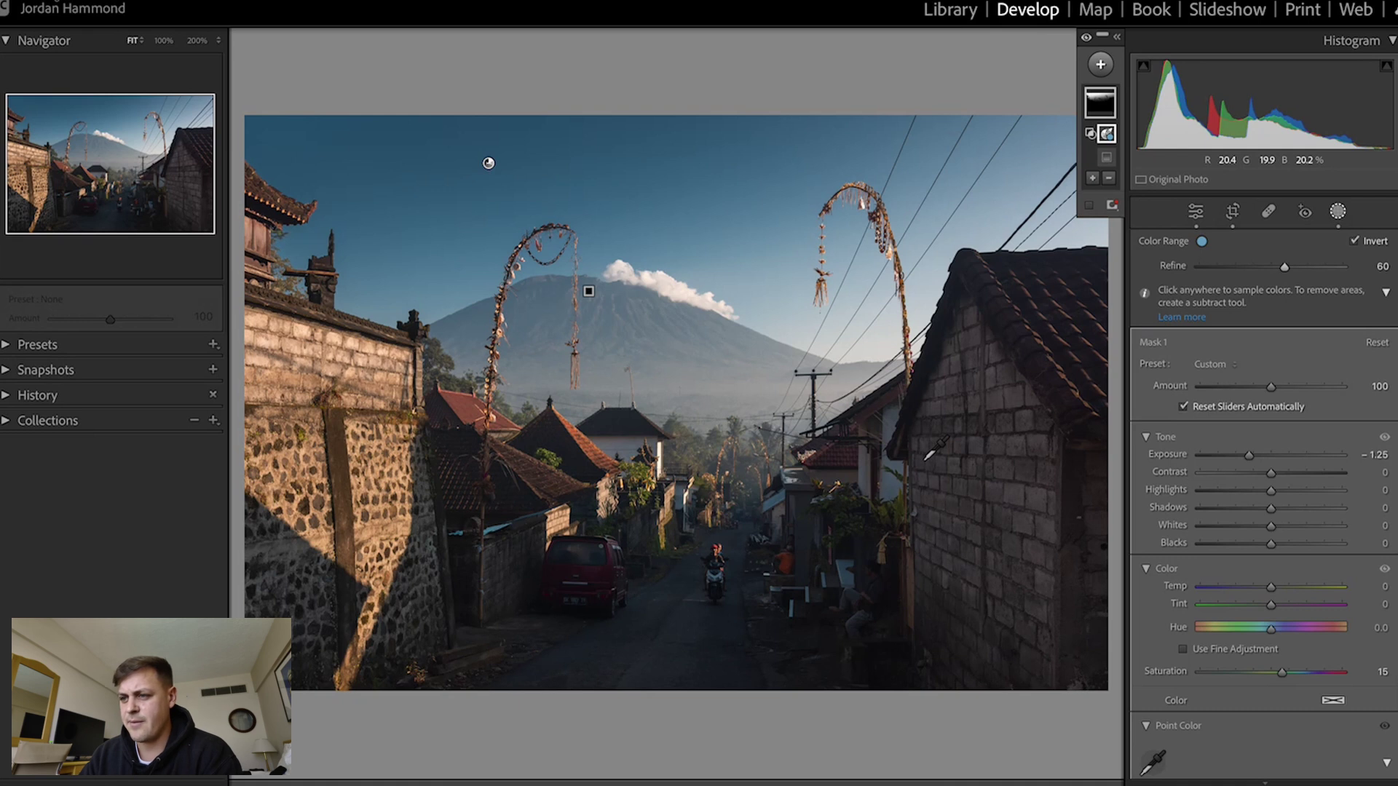
key("Escape")
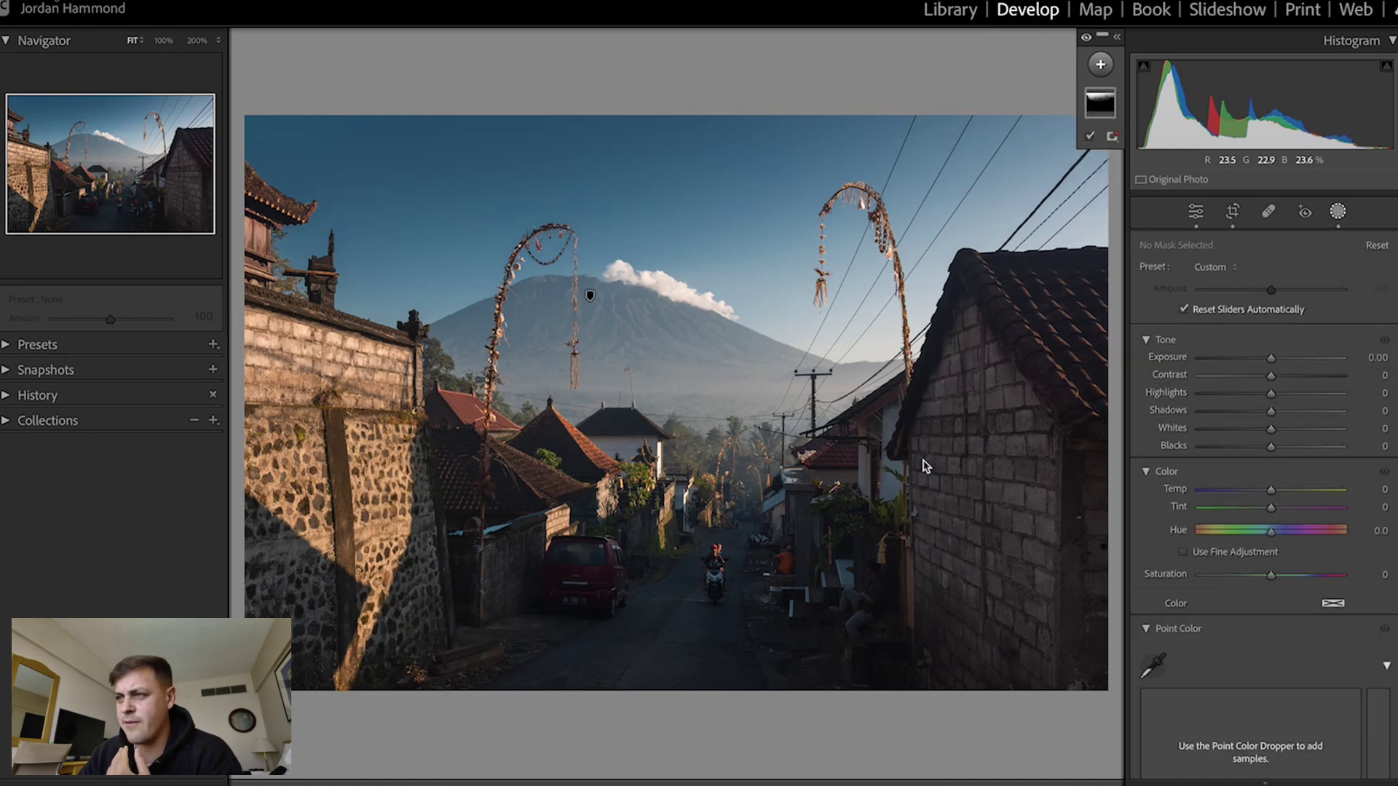
- Compare the photo with and without the mask adjustments, and the edited version with the original
left_click(1086, 40)
left_click(1086, 40)
left_click(1086, 40)
left_click(1086, 40)
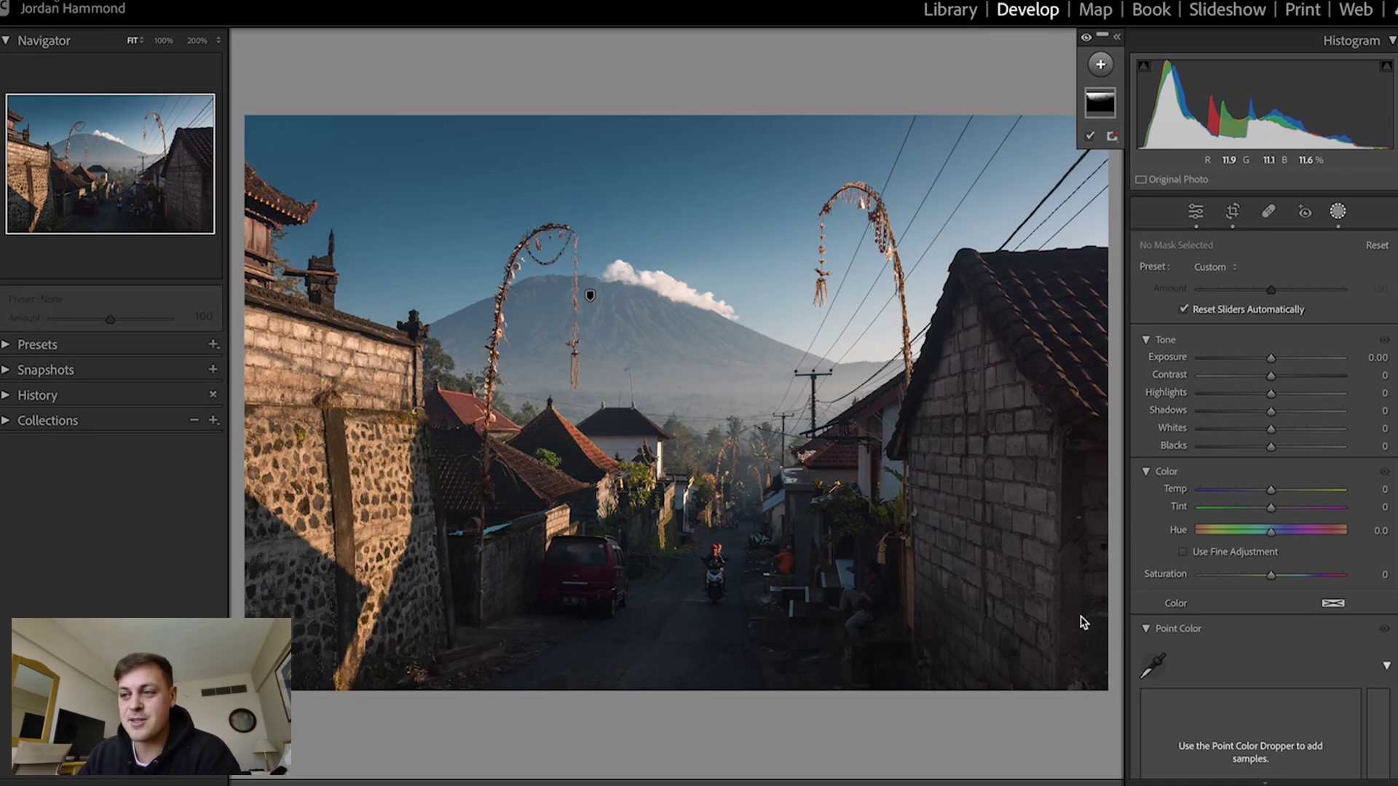
key("backslash")
key("backslash")
key("backslash")
key("backslash")
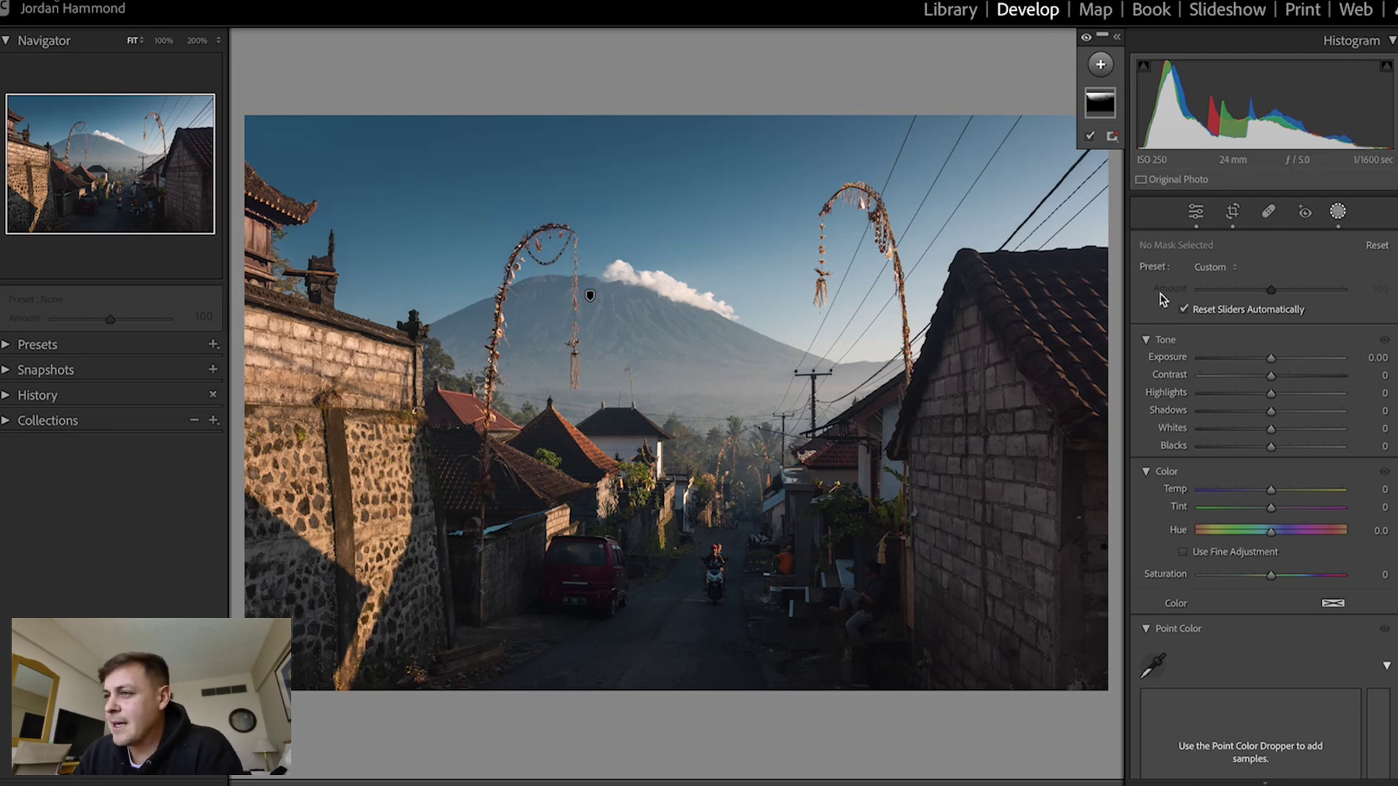
- Create a radial gradient mask centred on the motorbike rider in the road, and hide its overlay
left_click(1100, 66)
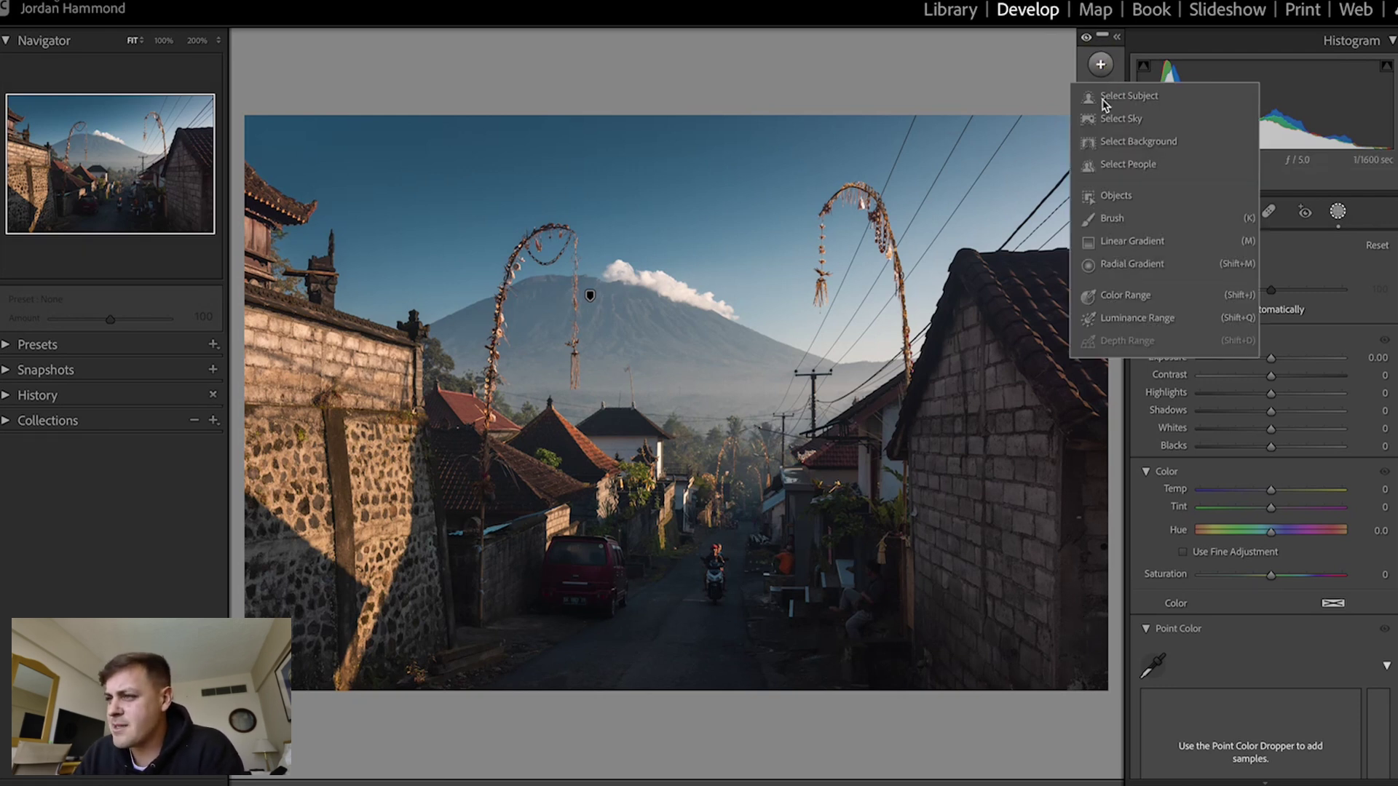
left_click(1130, 266)
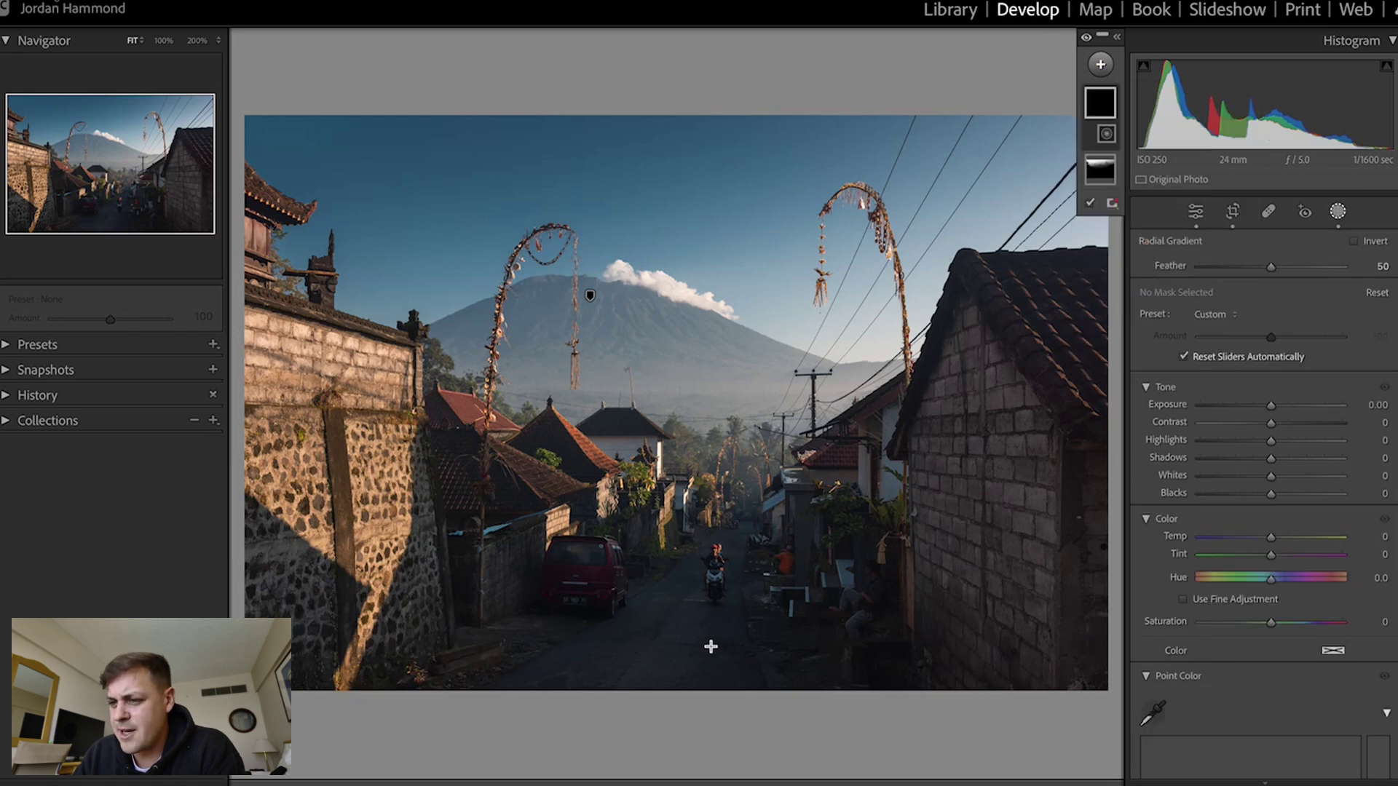
left_click_drag(714, 574, 805, 659)
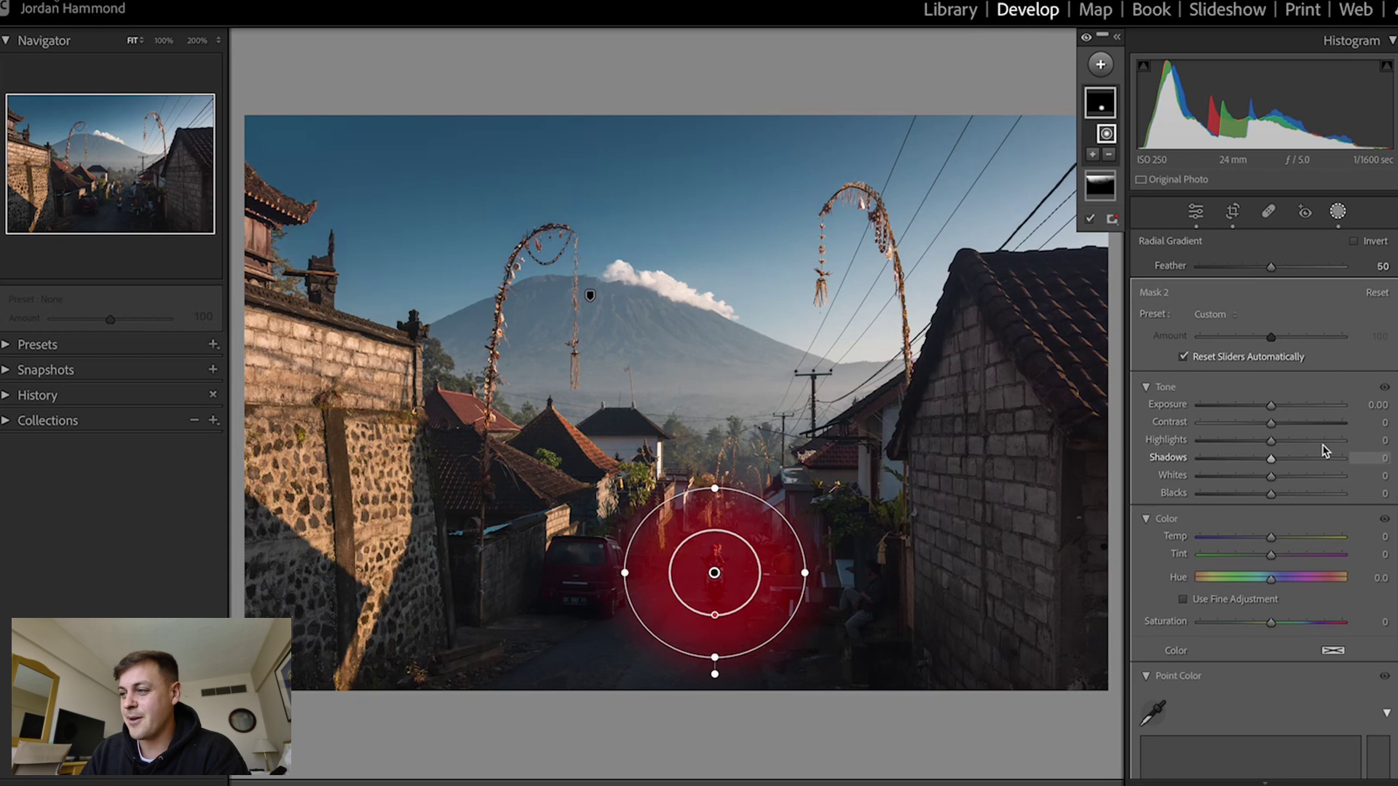
key("o")
- Set the rider mask's exposure to 0.20 and shadows to 10, and slightly enlarge its ellipse
left_click(1375, 406)
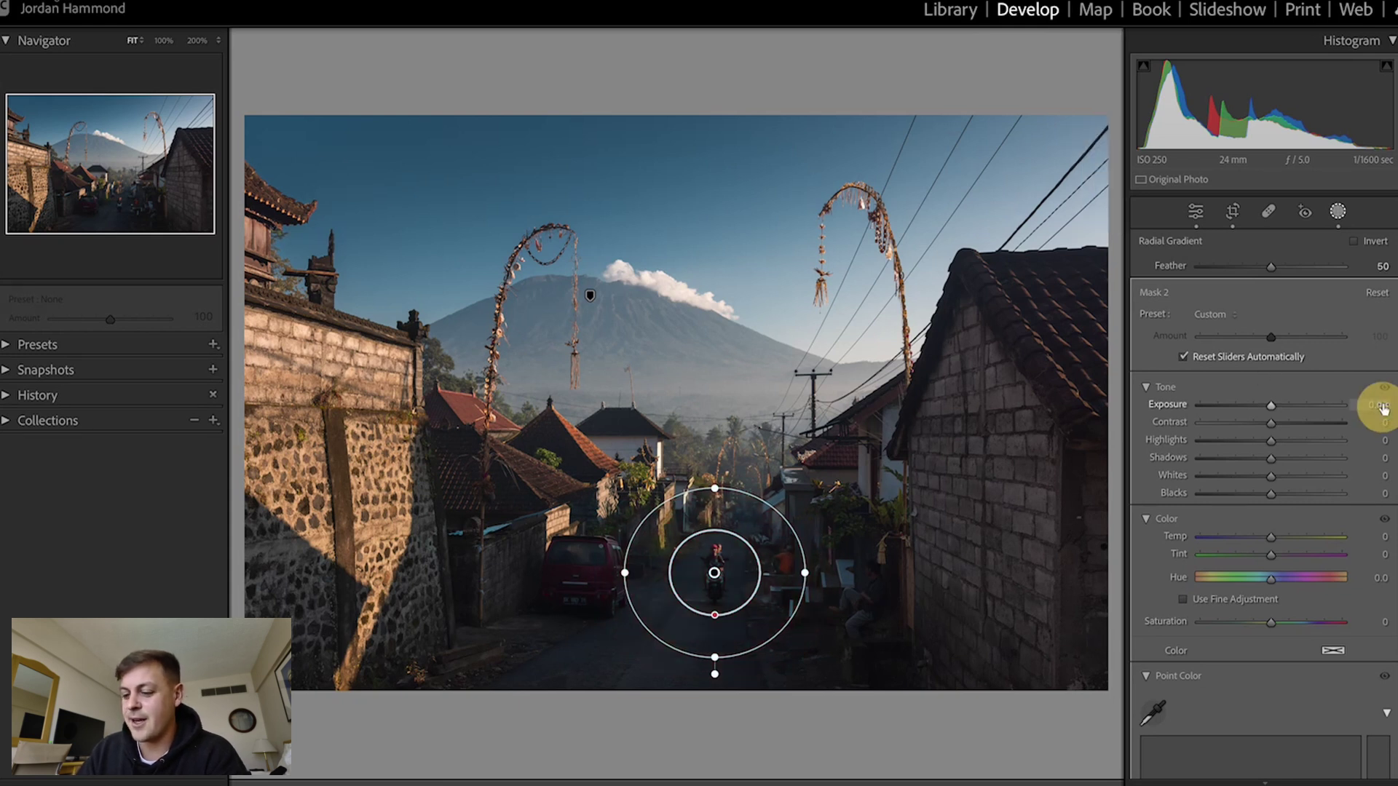
type("1")
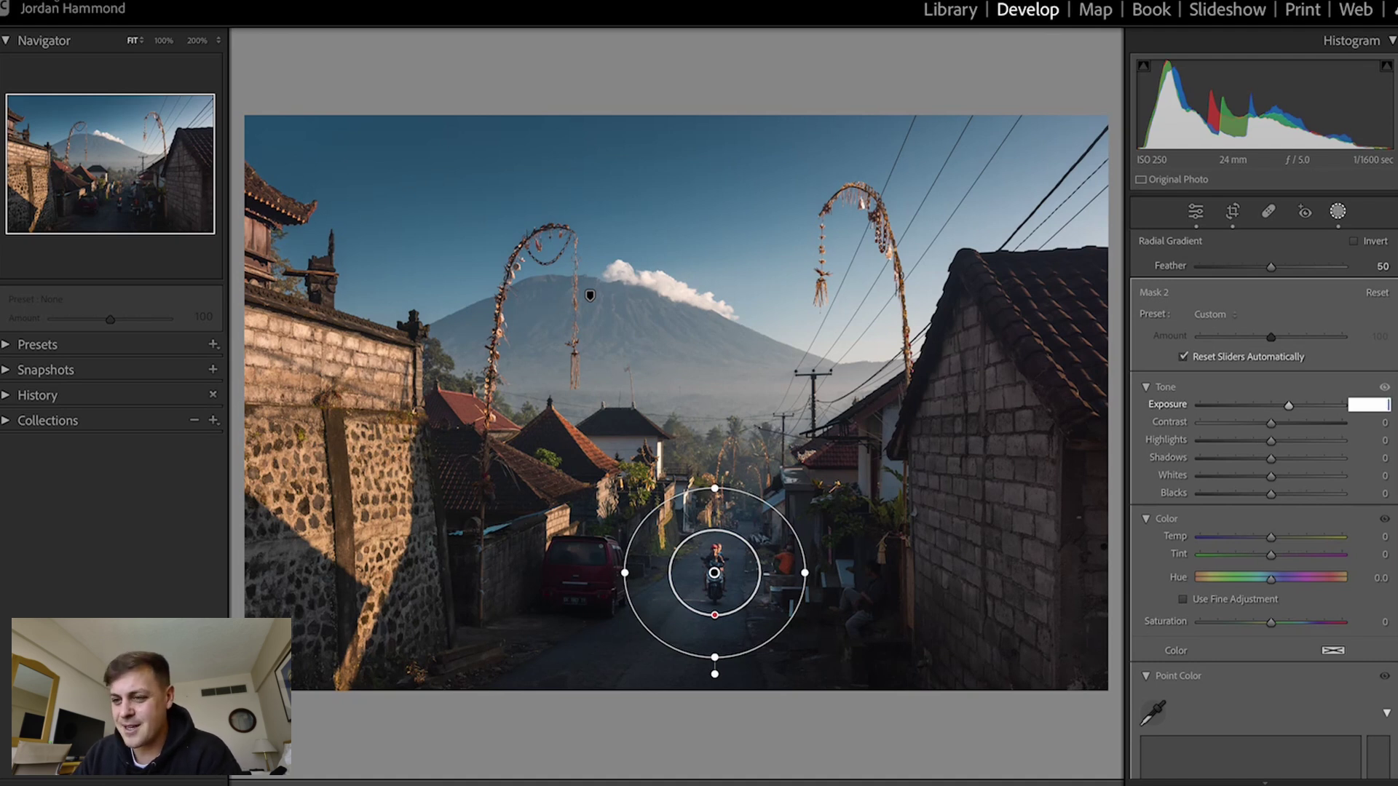
type("0.2")
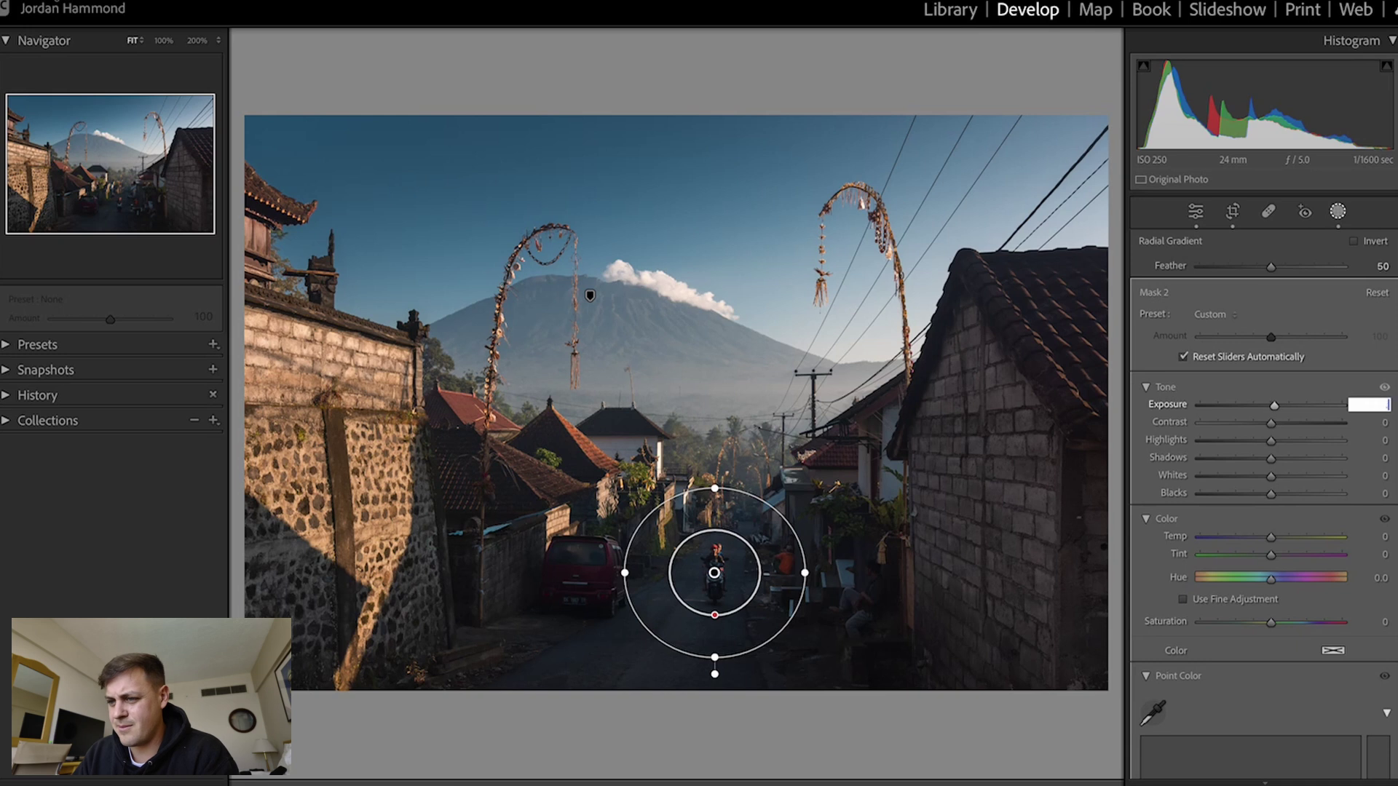
key("Return")
left_click_drag(1271, 458, 1279, 457)
mouse_move(804, 572)
left_mouse_down()
mouse_move(842, 571)
mouse_move(818, 572)
left_mouse_up()
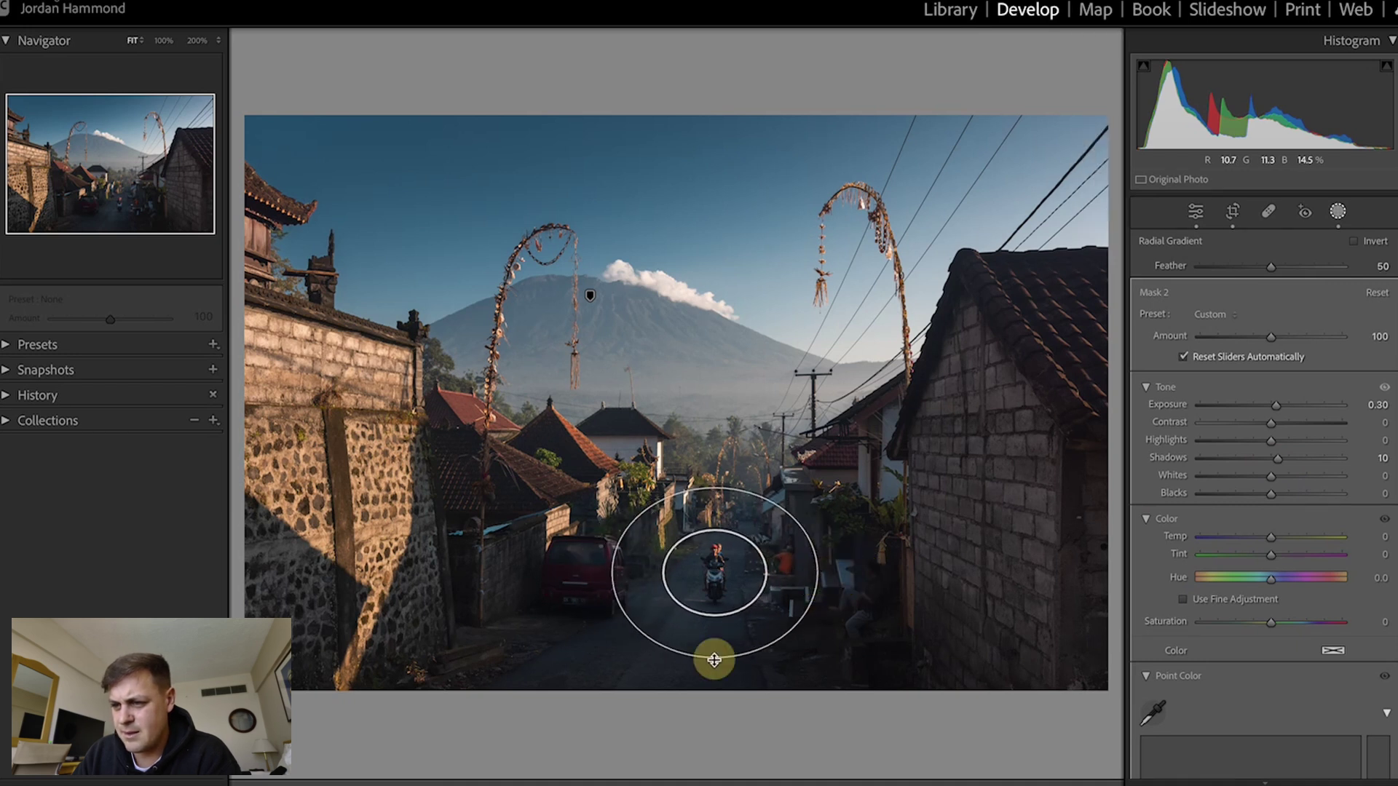
left_click(1369, 405)
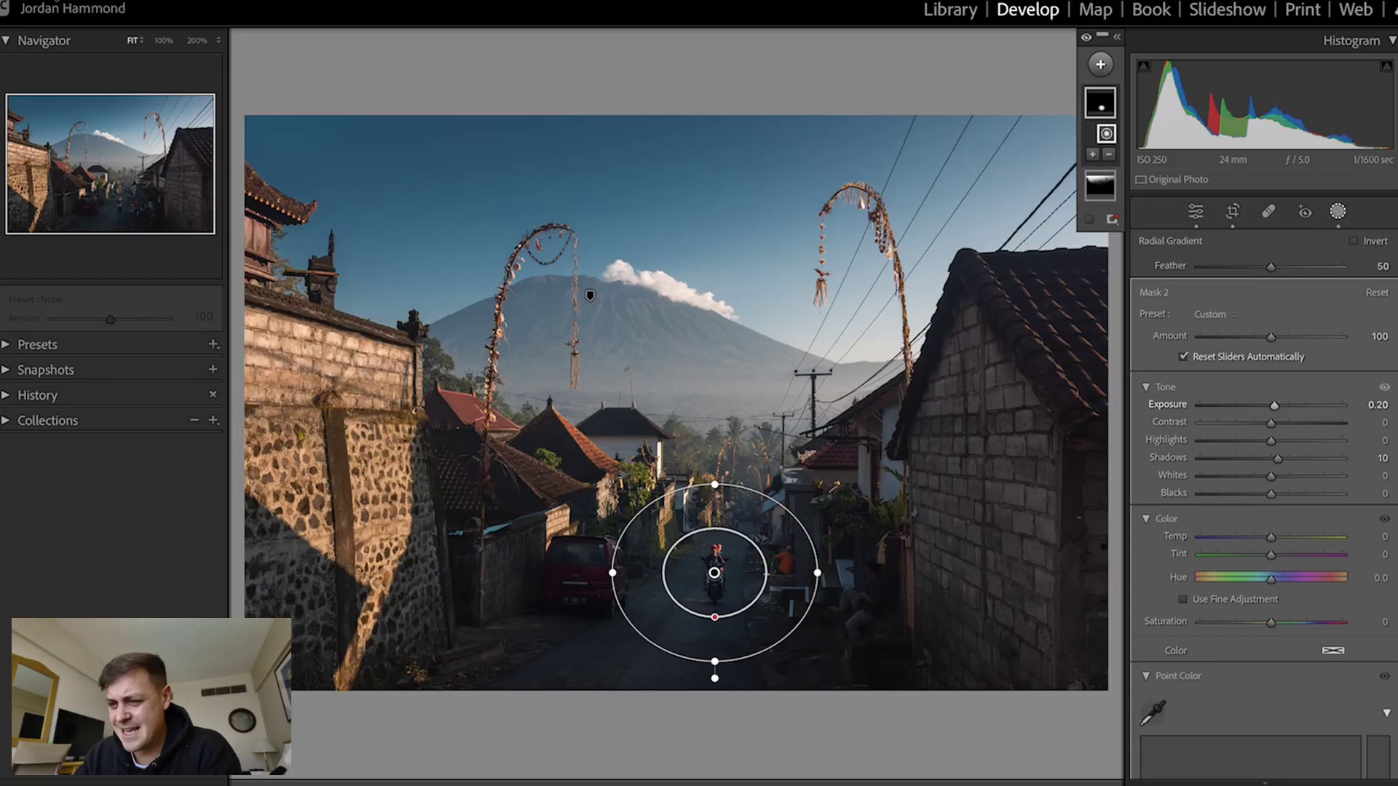
key("shift+w")
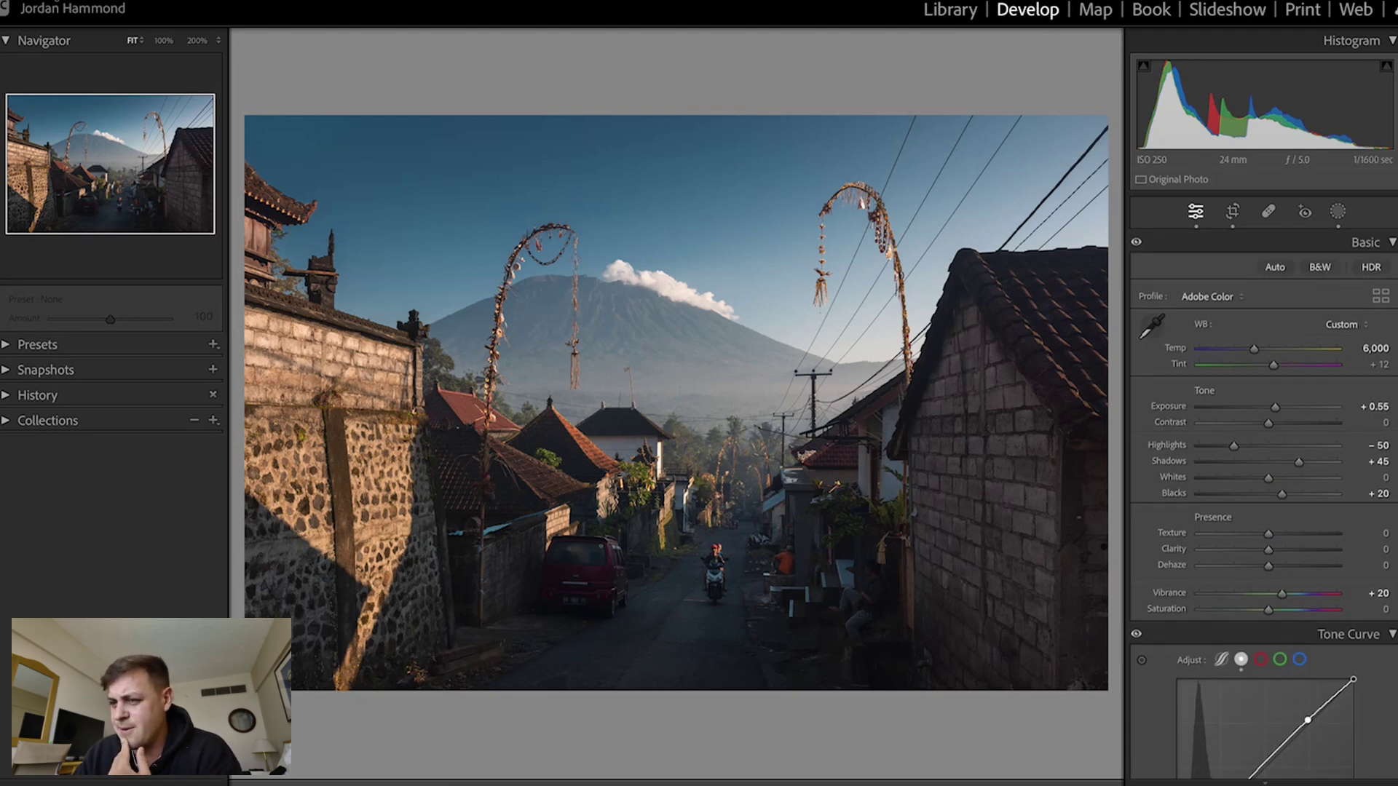
- Tint the midtones in Color Grading with a warm orange of hue 36 and saturation 5
left_click_drag(708, 658, 738, 588)
left_click(1340, 213)
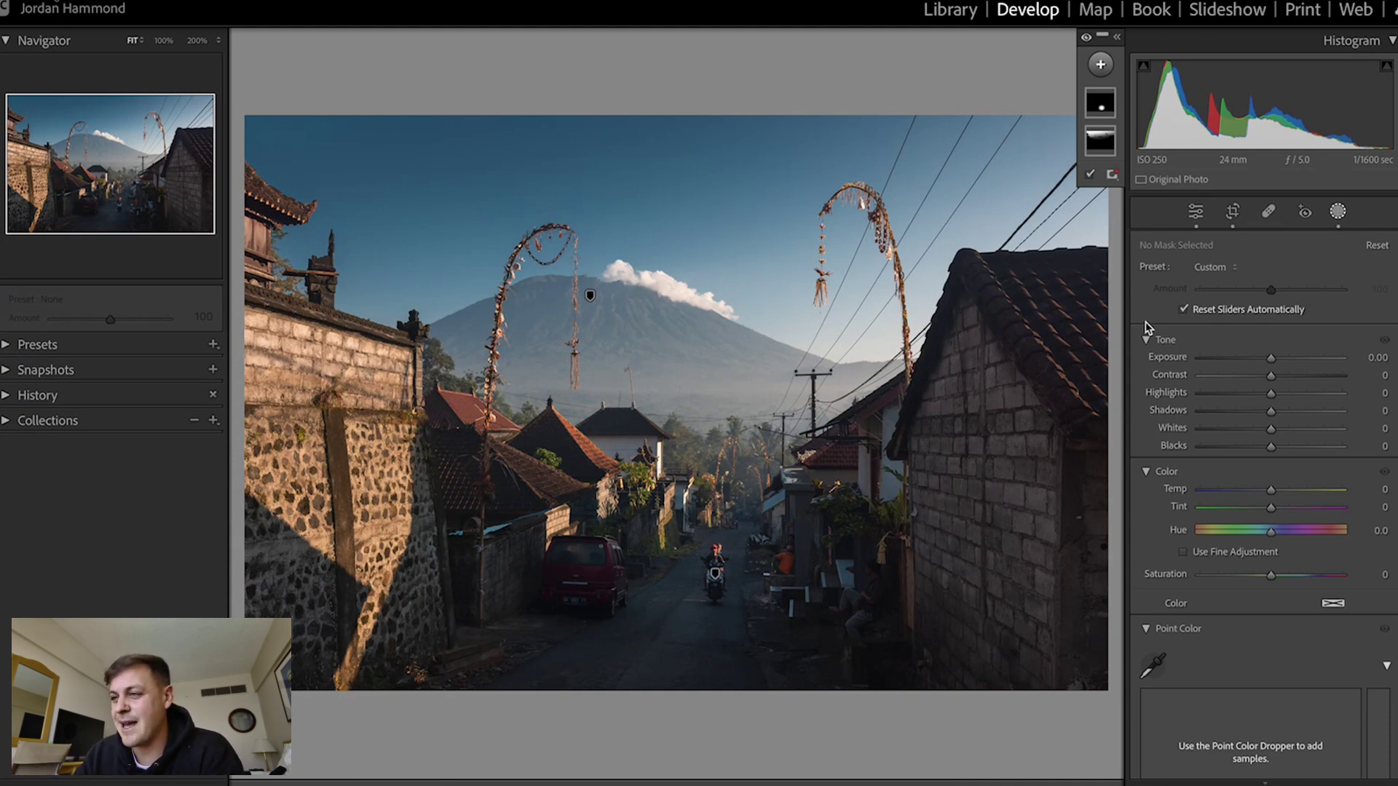
left_click_drag(1389, 408, 1387, 553)
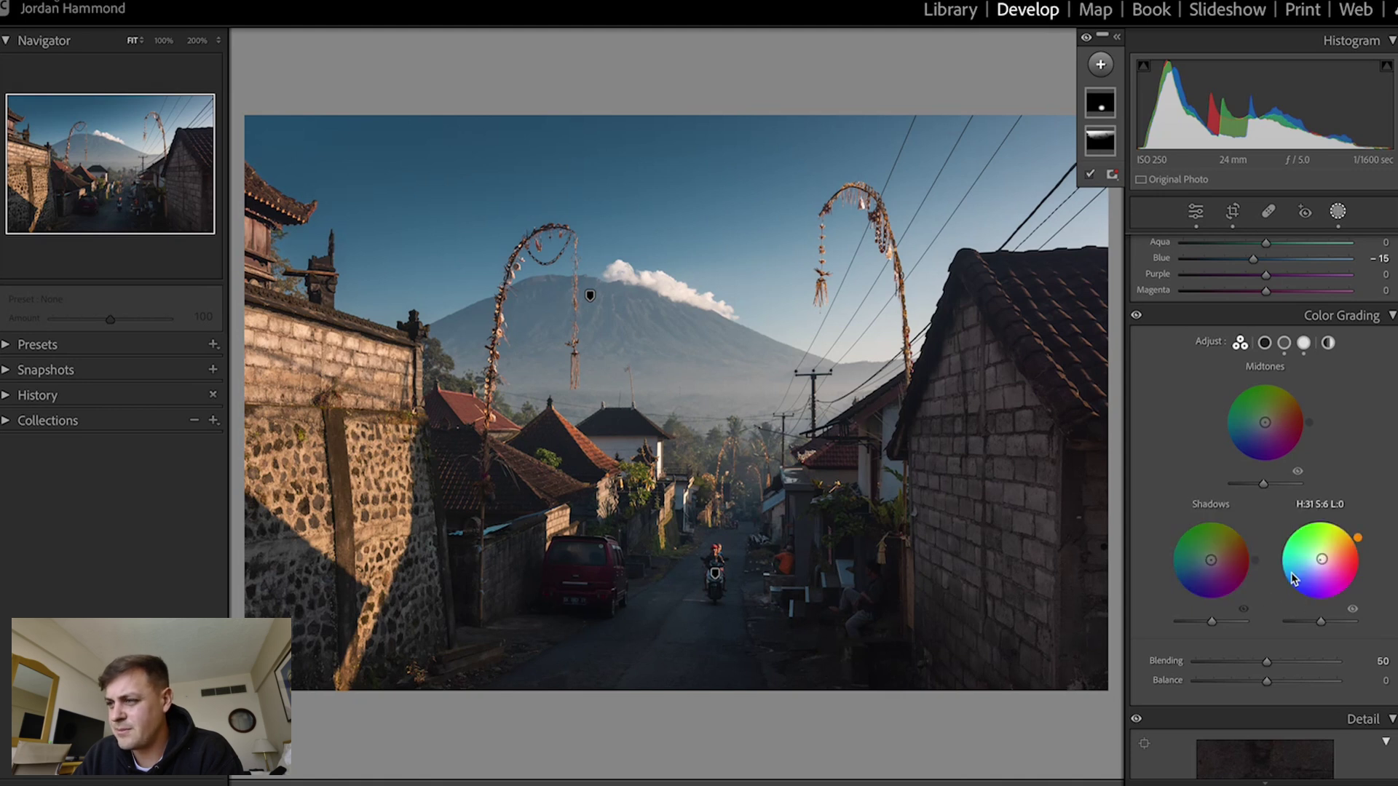
left_click_drag(1309, 422, 1299, 395)
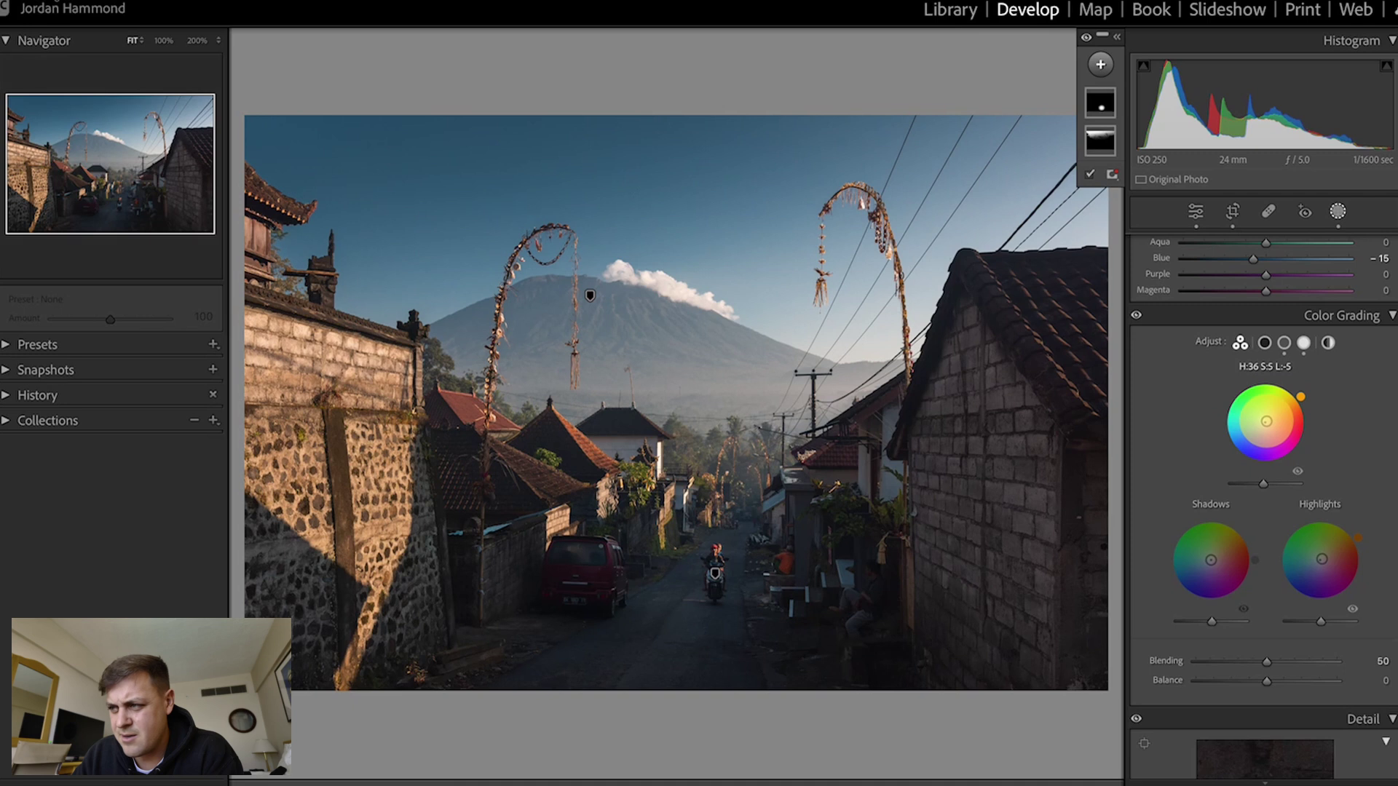
- Set the blue hue to −8 in the Color Mixer
scroll(1342, 404, "up", 3)
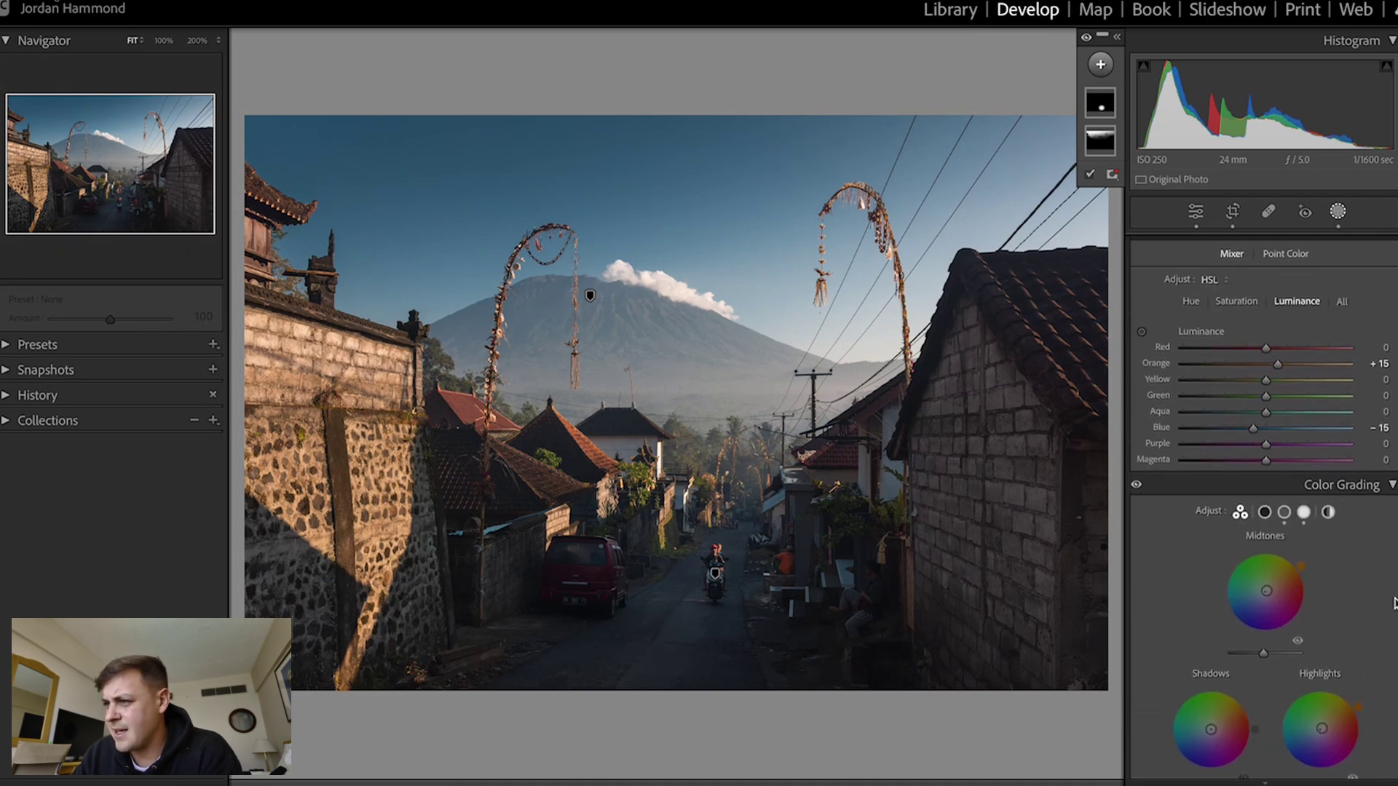
left_click(1191, 303)
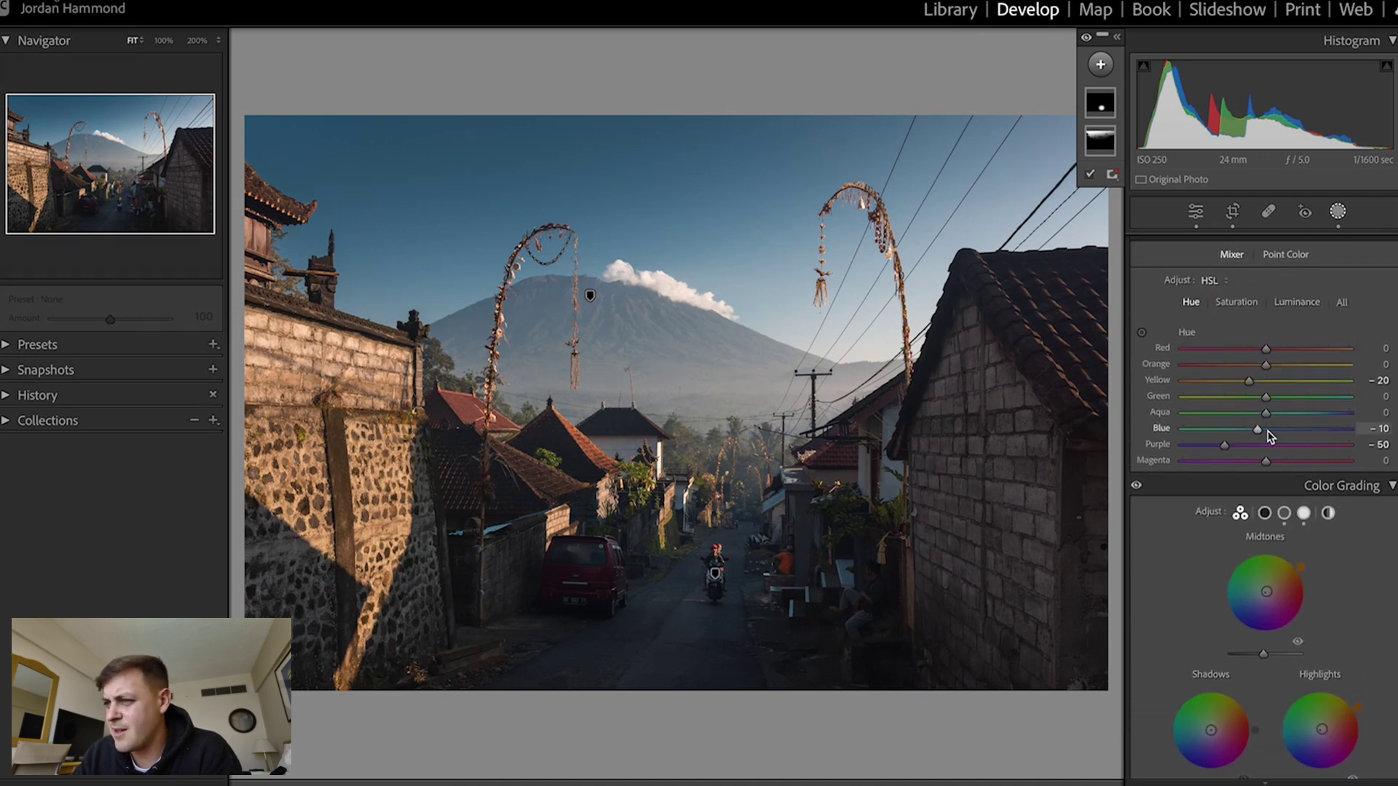
left_click(1261, 432)
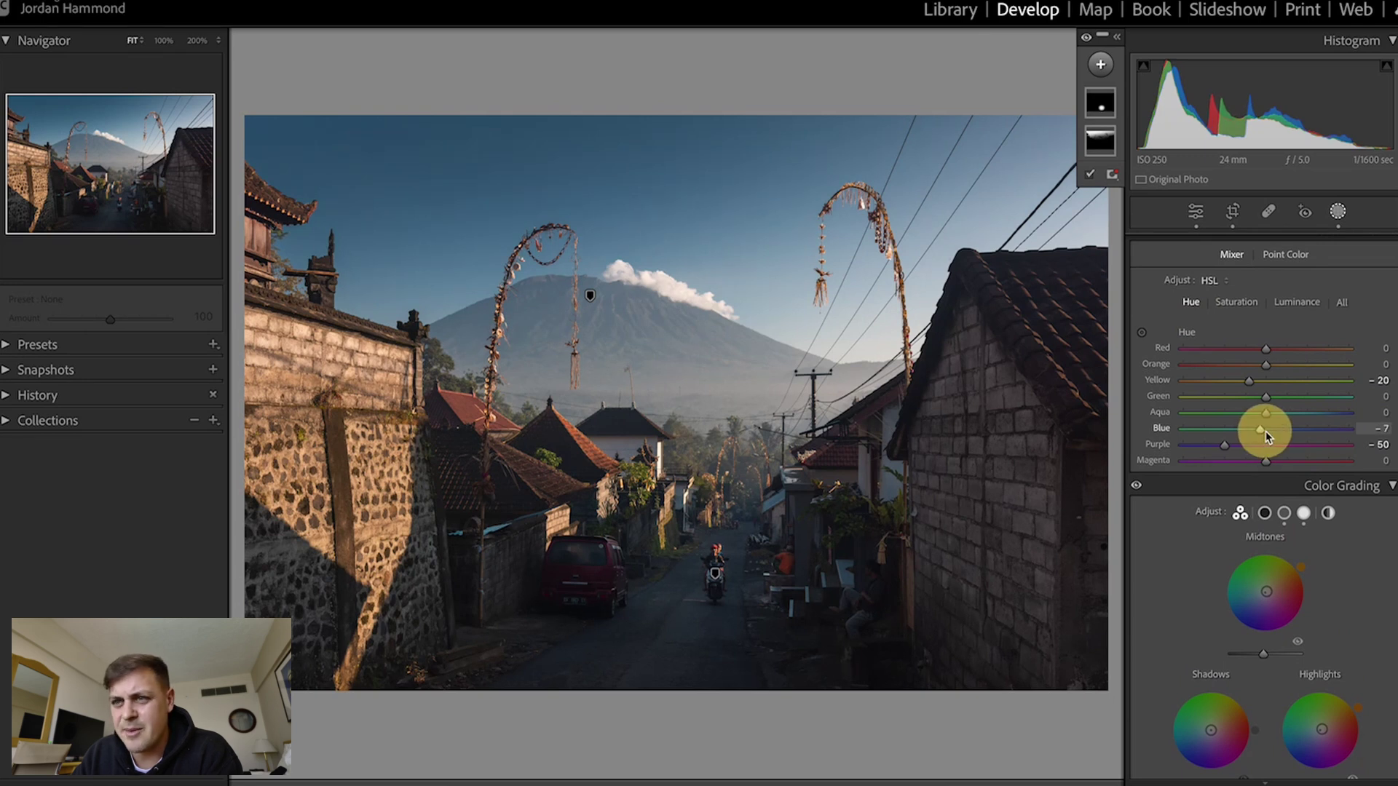
left_click_drag(1264, 431, 1264, 435)
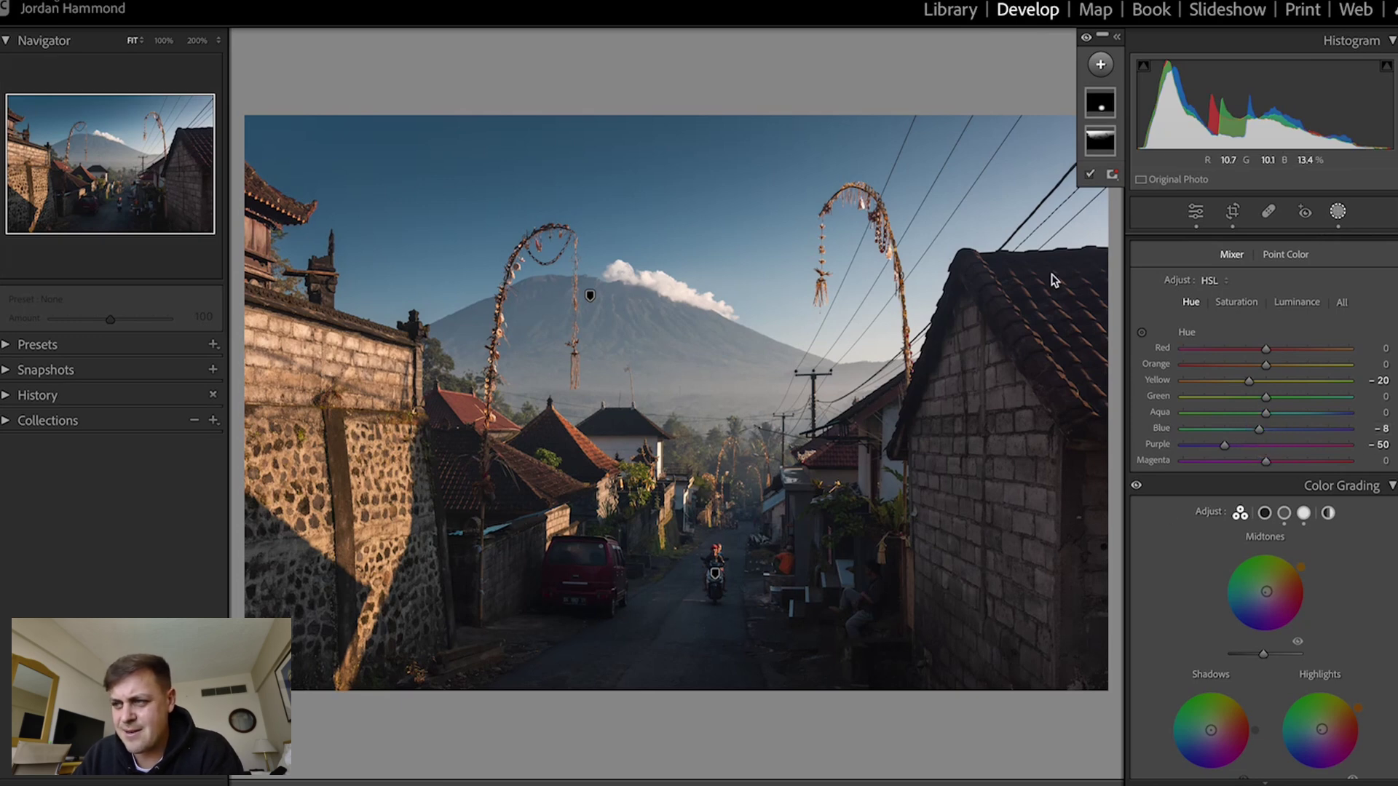
- Set the photo's overall texture to +10
scroll(1236, 517, "down", 5)
scroll(1236, 517, "up", 15)
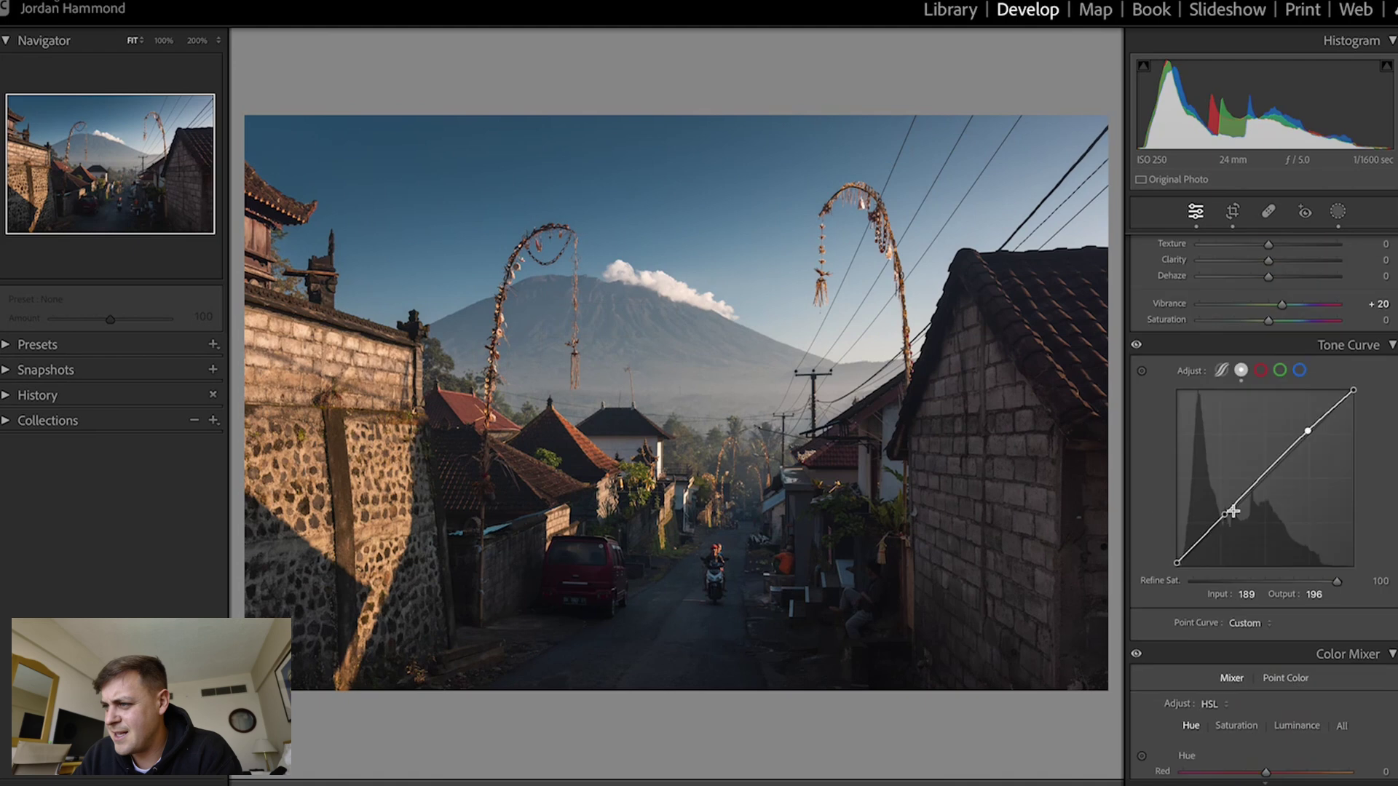
mouse_move(1269, 550)
left_mouse_down()
mouse_move(1256, 551)
mouse_move(1278, 554)
mouse_move(1261, 555)
mouse_move(1274, 534)
left_mouse_up()
- Add a large tilted radial gradient mask over the road in the foreground, reaching up around the motorbike rider
left_click(1338, 211)
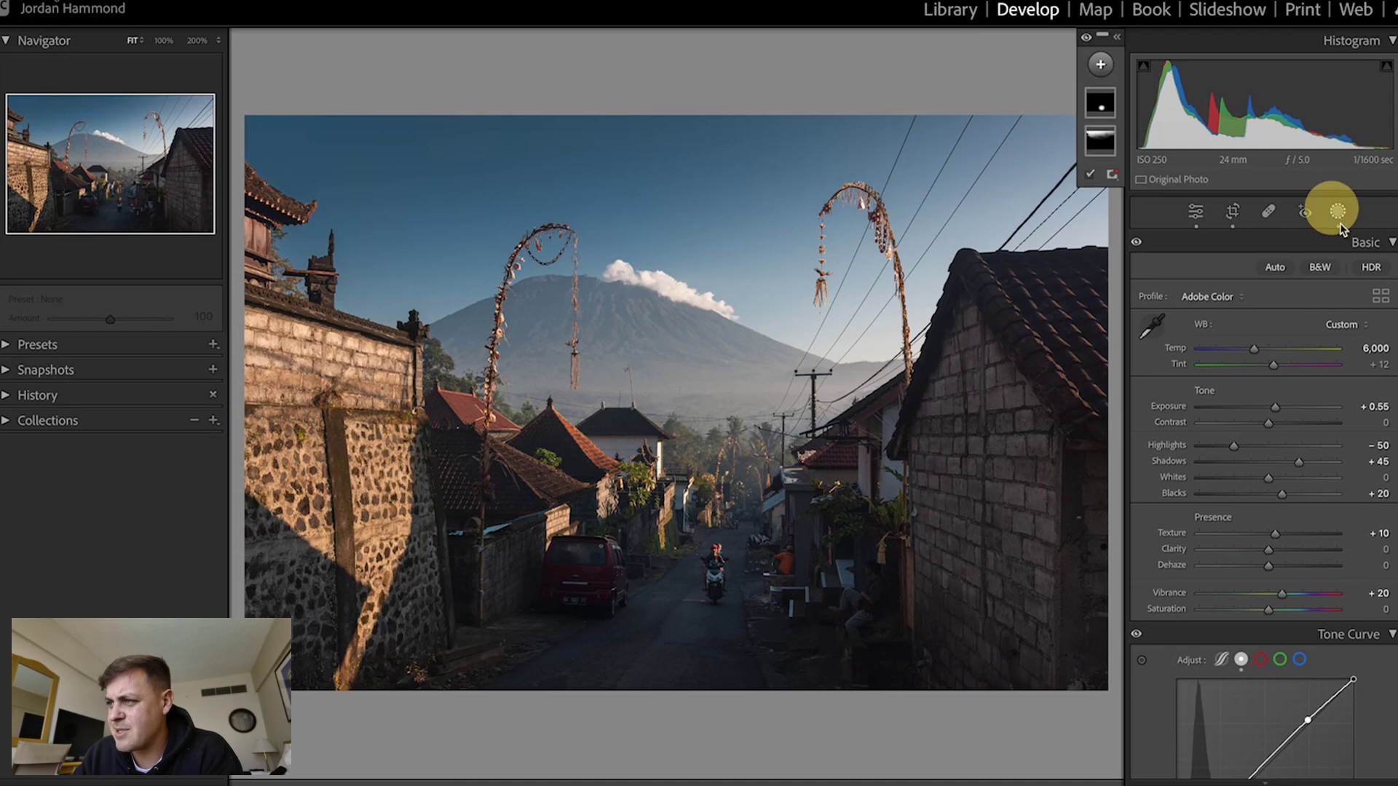
left_click(1100, 64)
left_click(1158, 265)
left_click(668, 658)
left_click_drag(666, 652, 712, 774)
left_click(669, 657)
left_click_drag(669, 658, 677, 648)
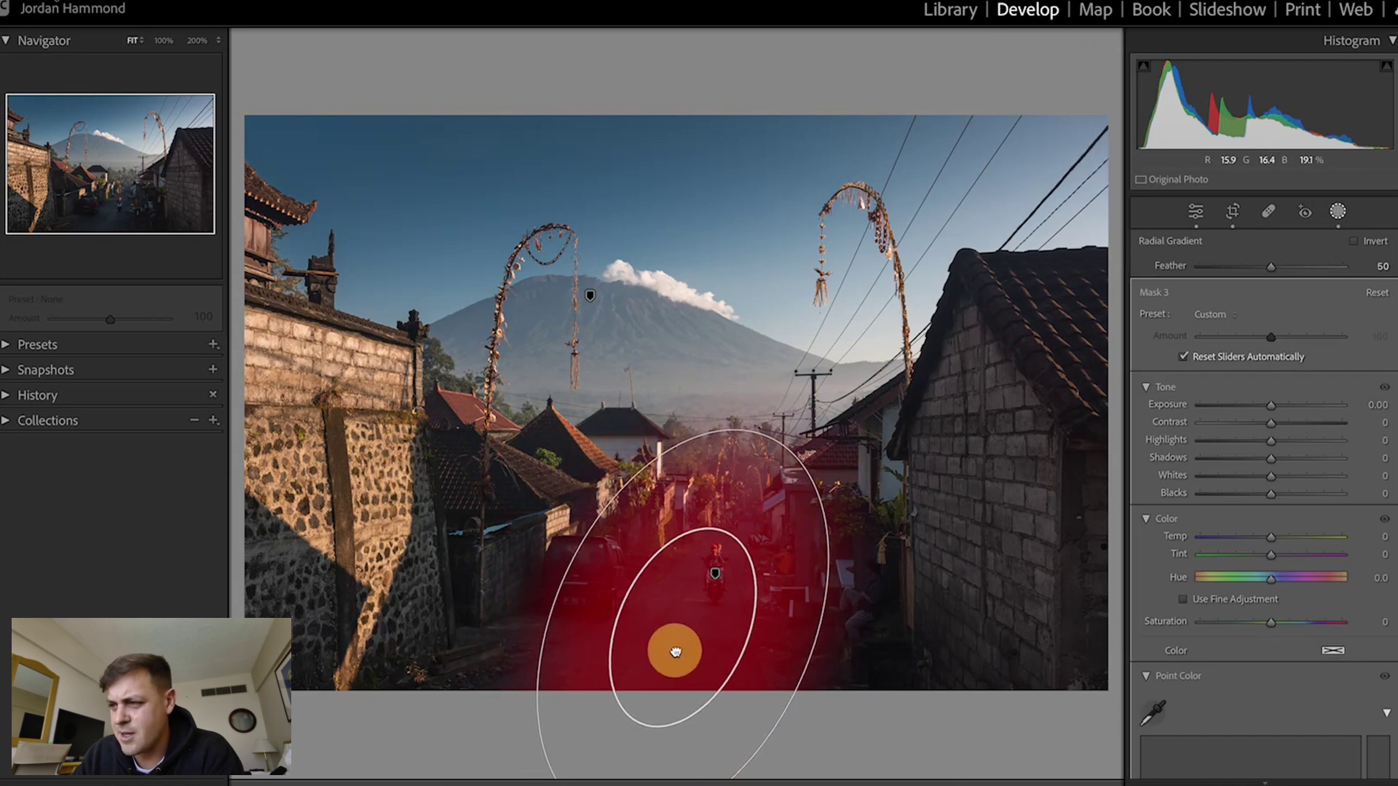
- Warm the road mask by setting its temperature to 7
left_click(1270, 537)
left_click_drag(1269, 536, 1274, 540)
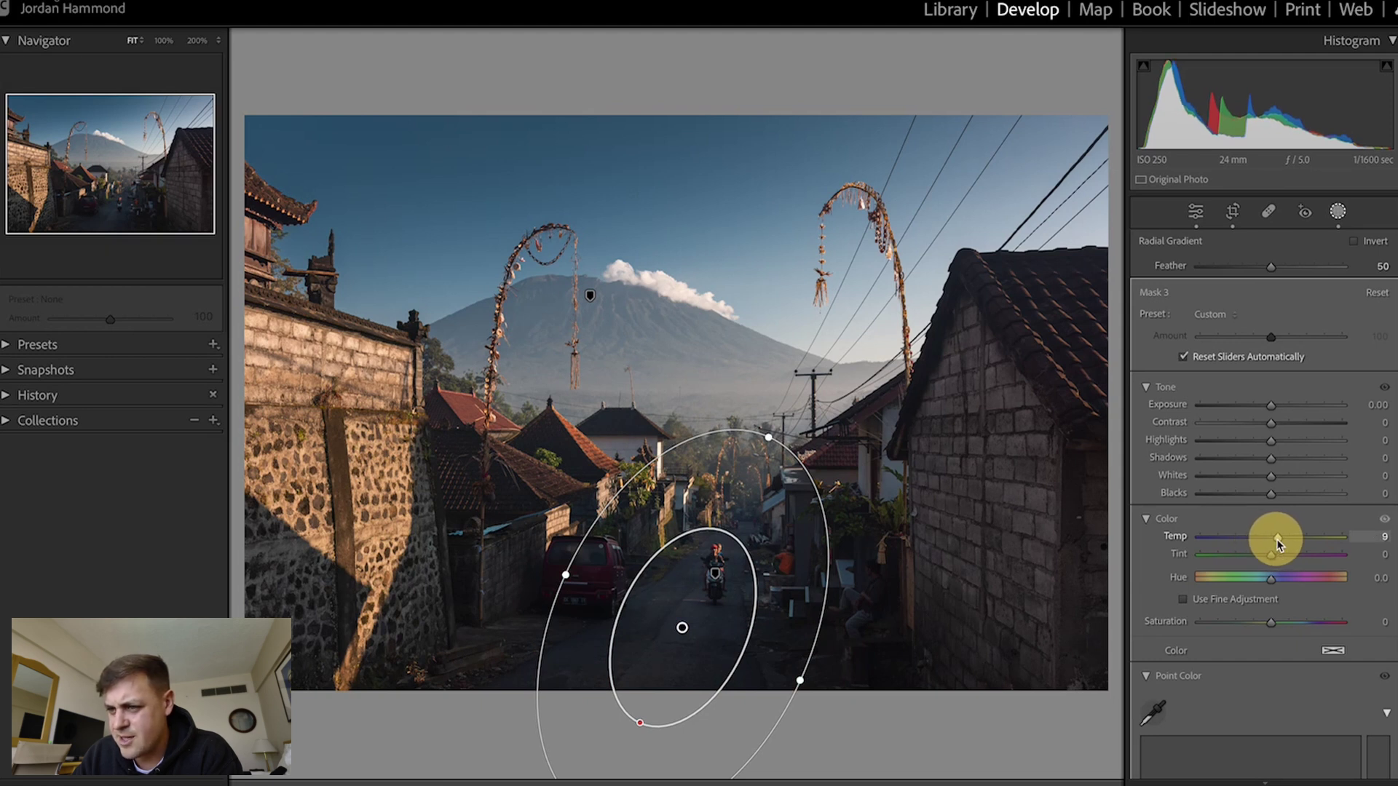
left_click_drag(1277, 539, 1274, 539)
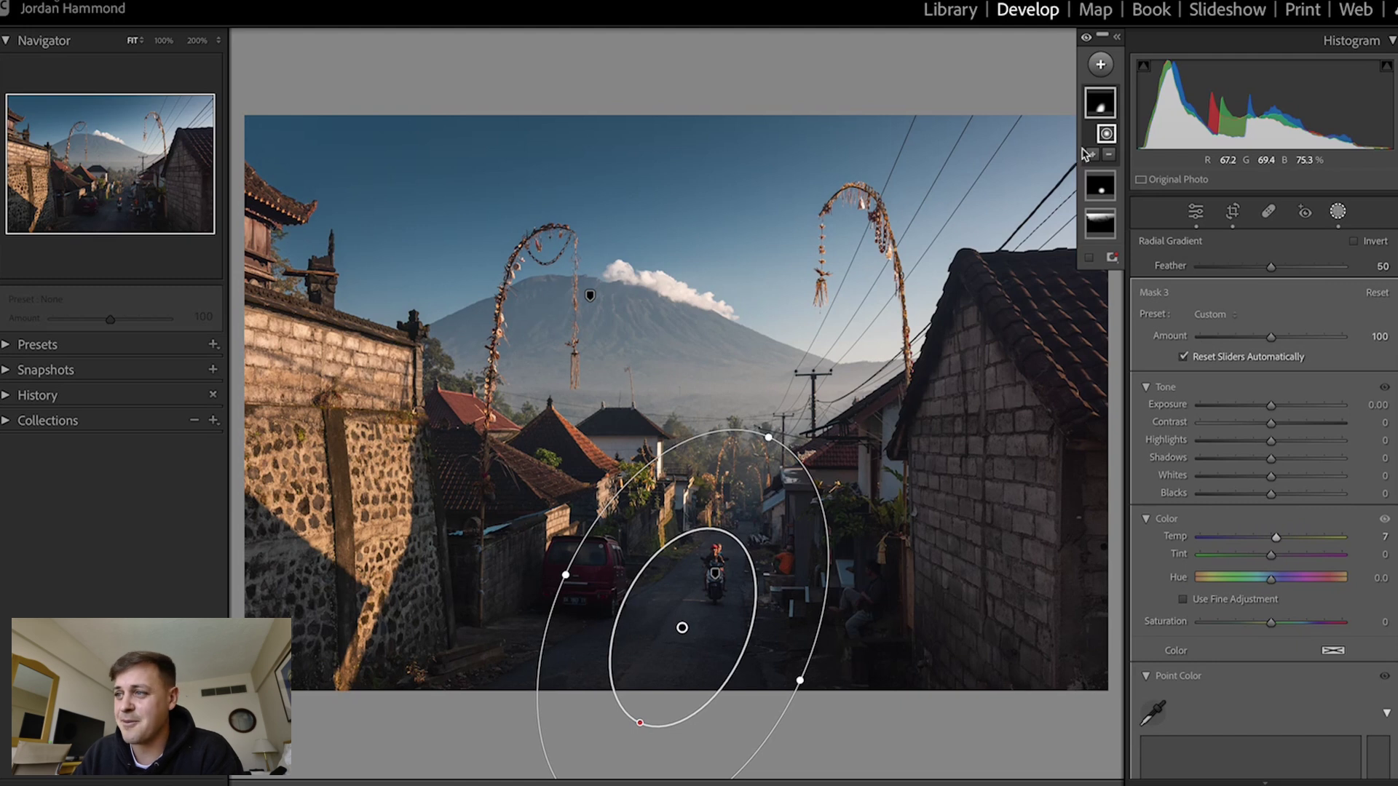
- Subtract a linear gradient from the road mask, fading out its upper part from the distant trees down to the road below the rider
left_click(1108, 155)
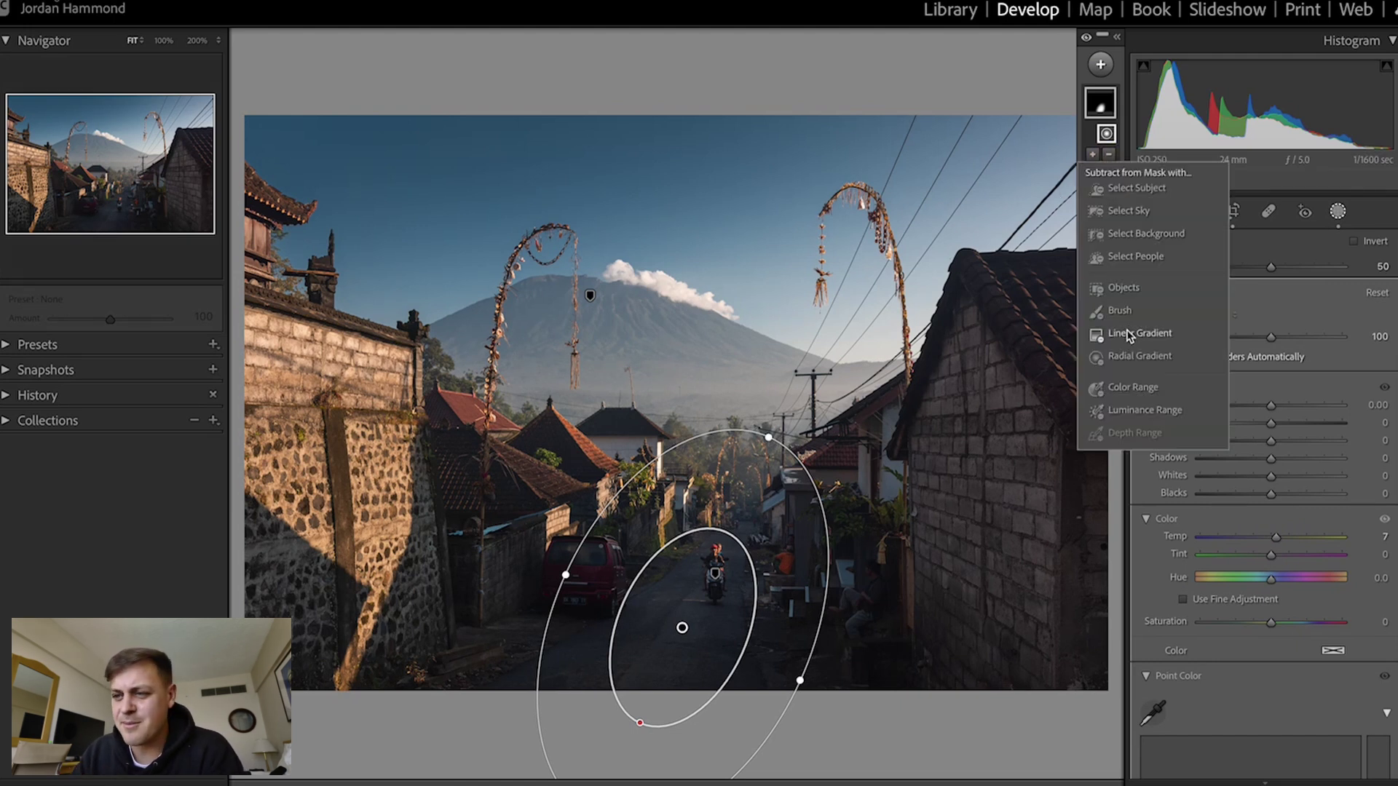
left_click(1127, 334)
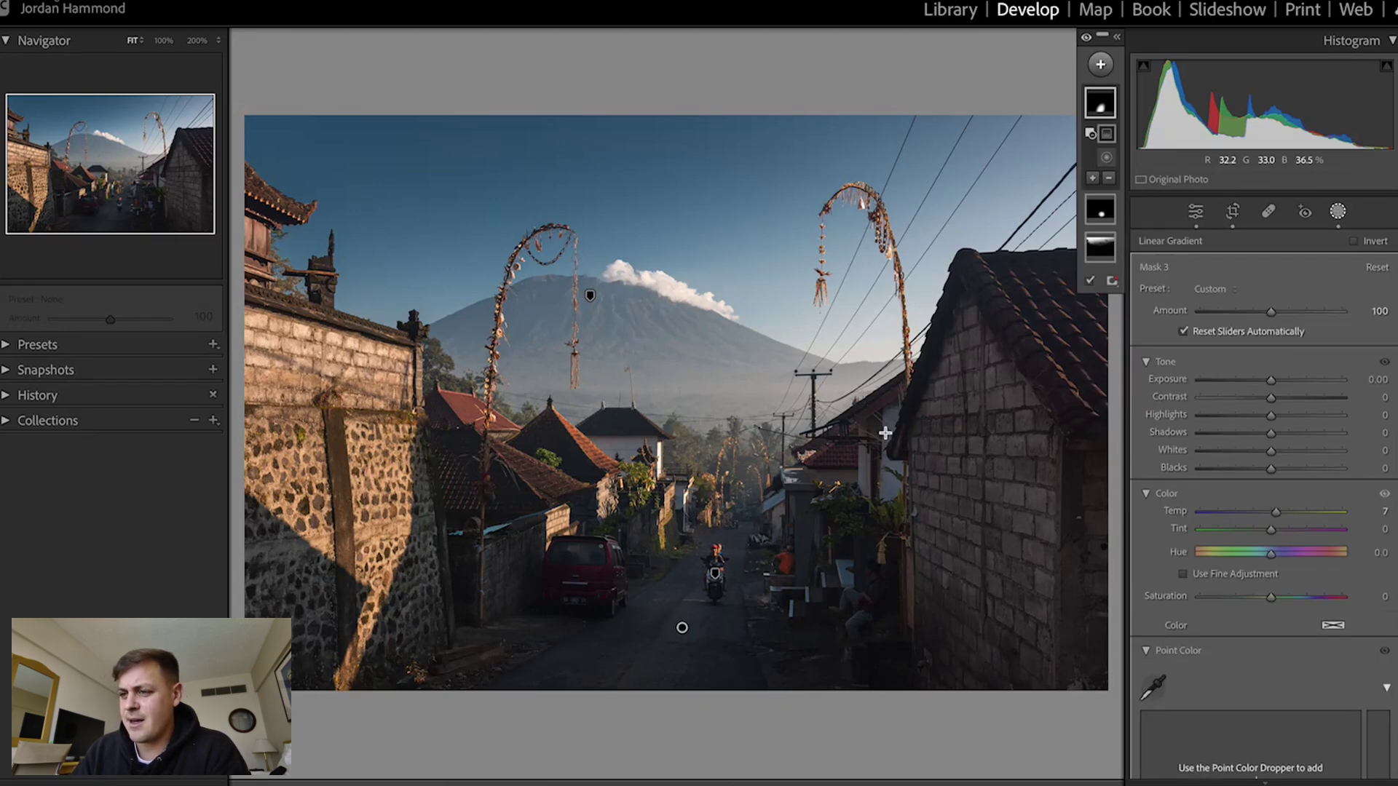
left_click_drag(738, 391, 738, 585)
left_click_drag(738, 511, 737, 510)
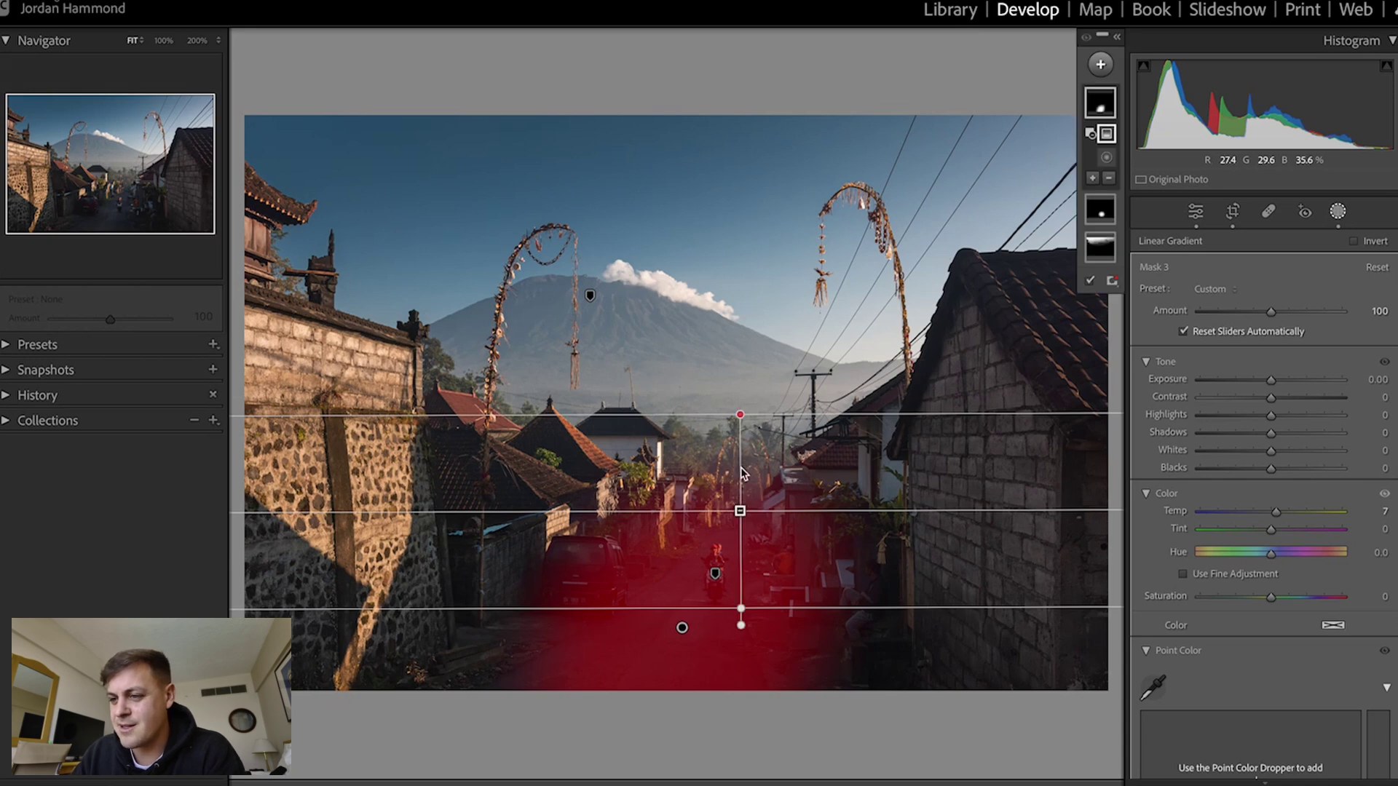
left_click(741, 468)
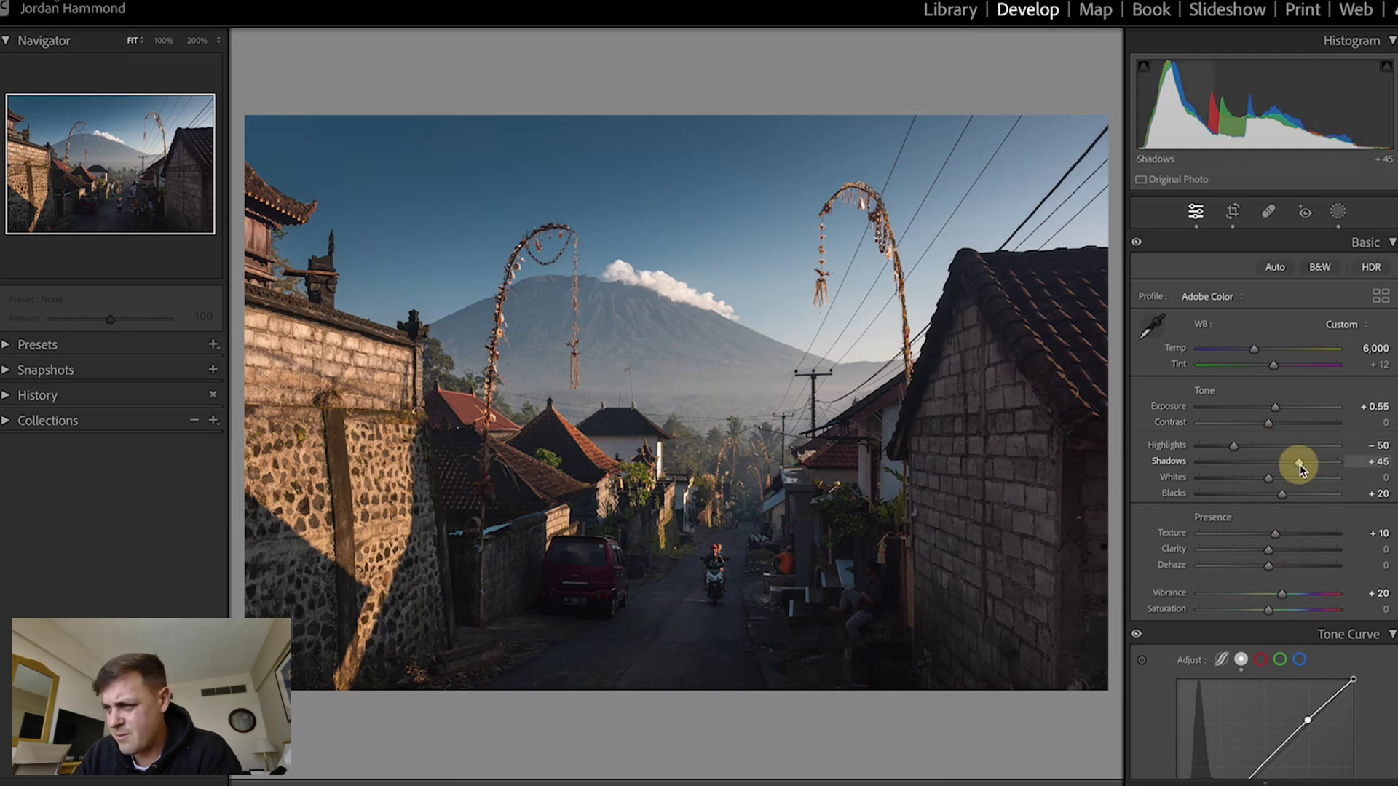
- Set the photo's overall shadows to +45 and the orange saturation in the Color Mixer to +30
left_click_drag(1299, 463, 1299, 464)
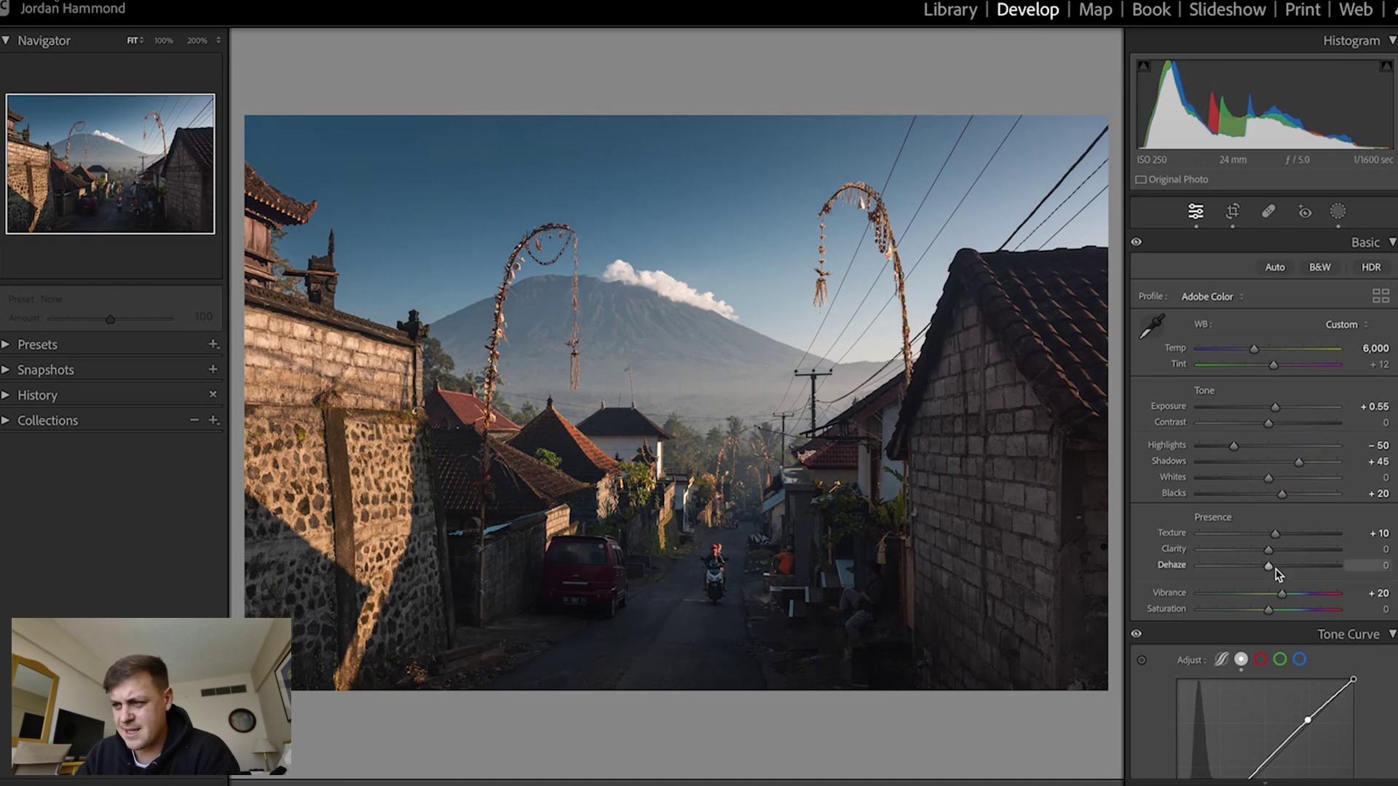
left_click(1269, 612)
scroll(1270, 613, "down", 3)
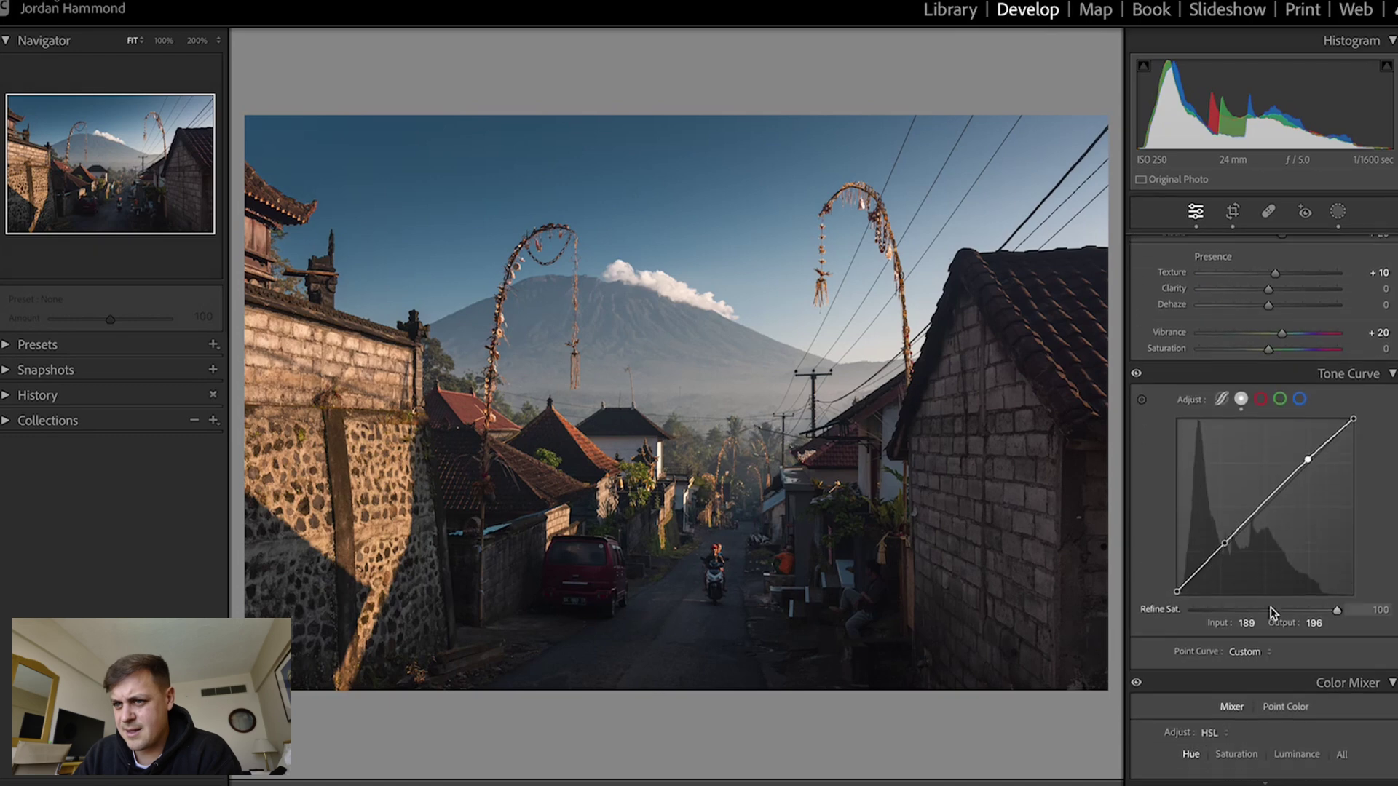
scroll(1273, 614, "down", 3)
left_click(1238, 525)
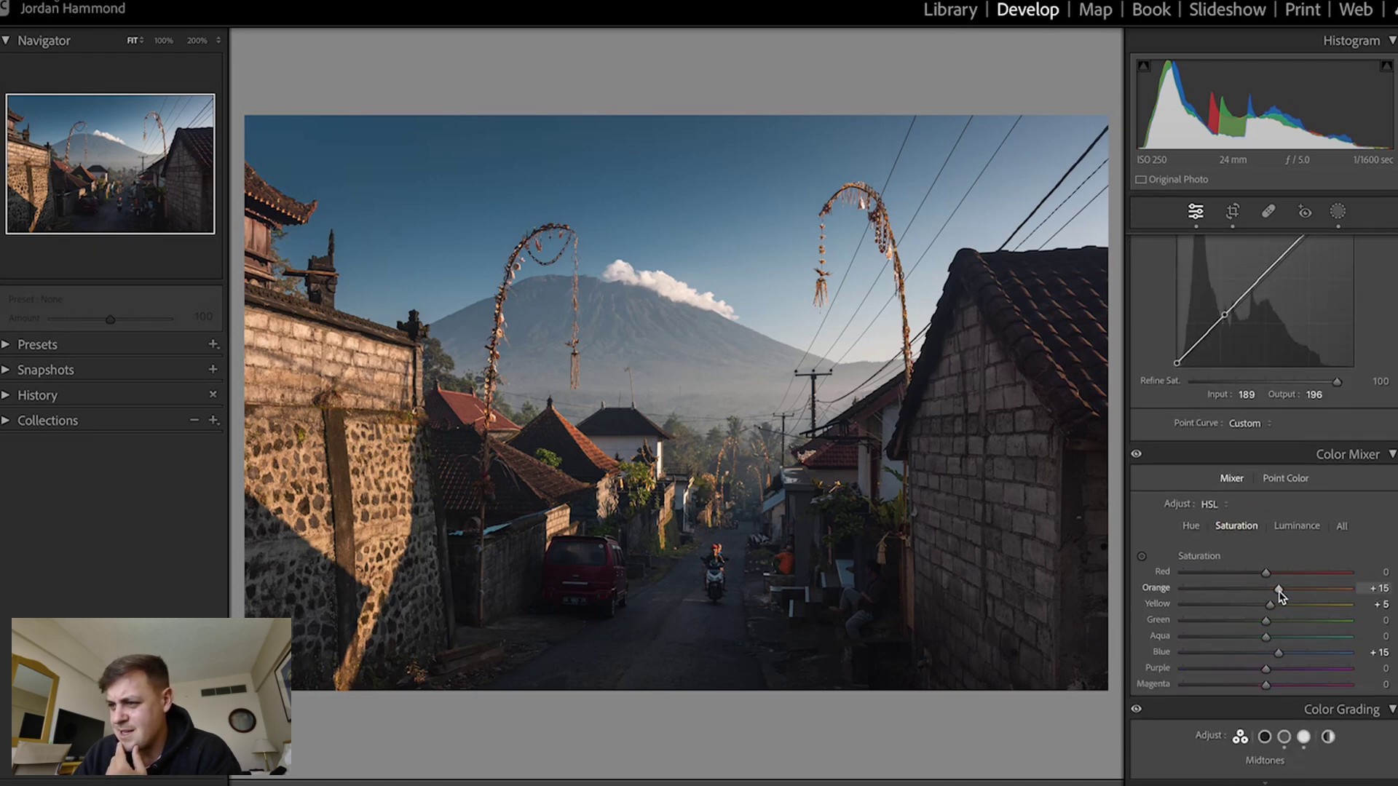
left_click_drag(1279, 591, 1252, 597)
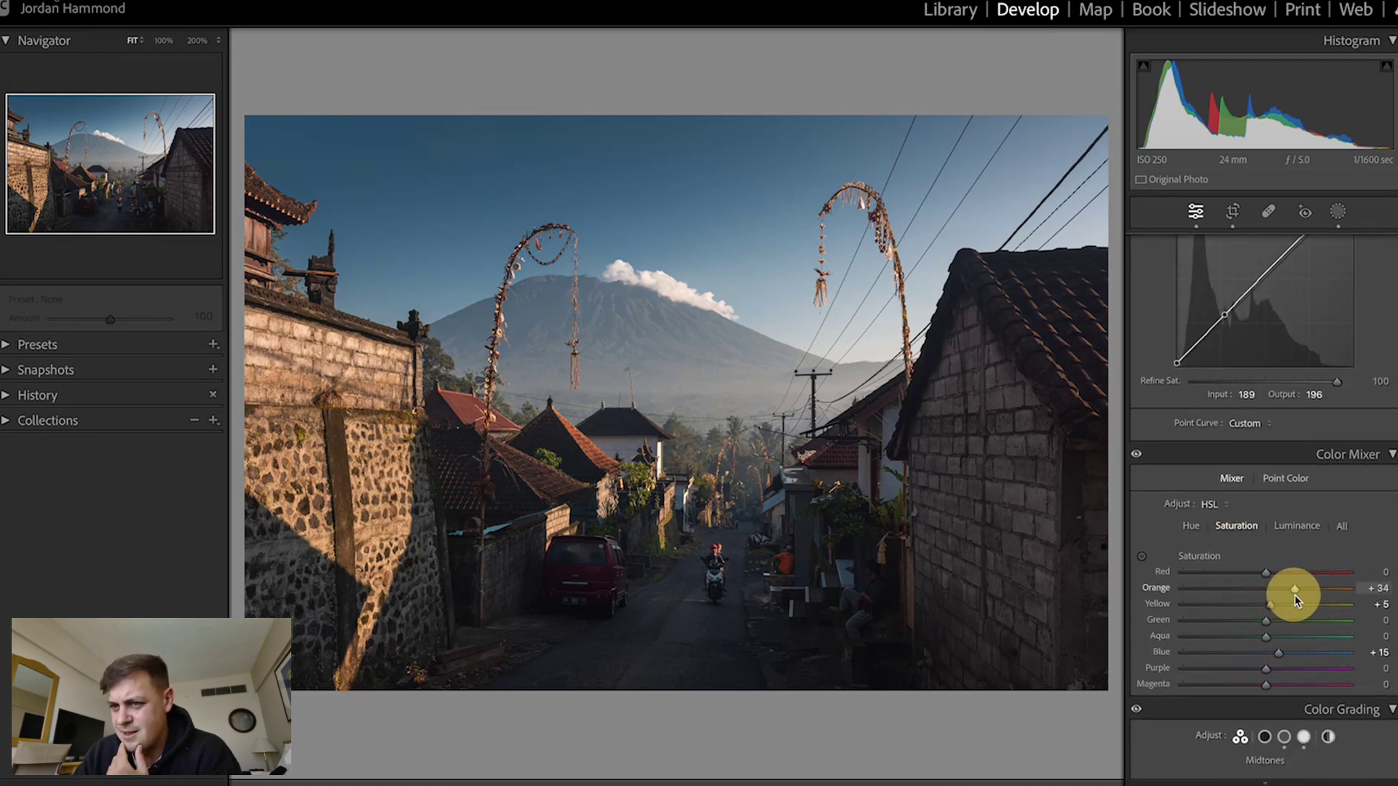
left_click_drag(1286, 597, 1291, 597)
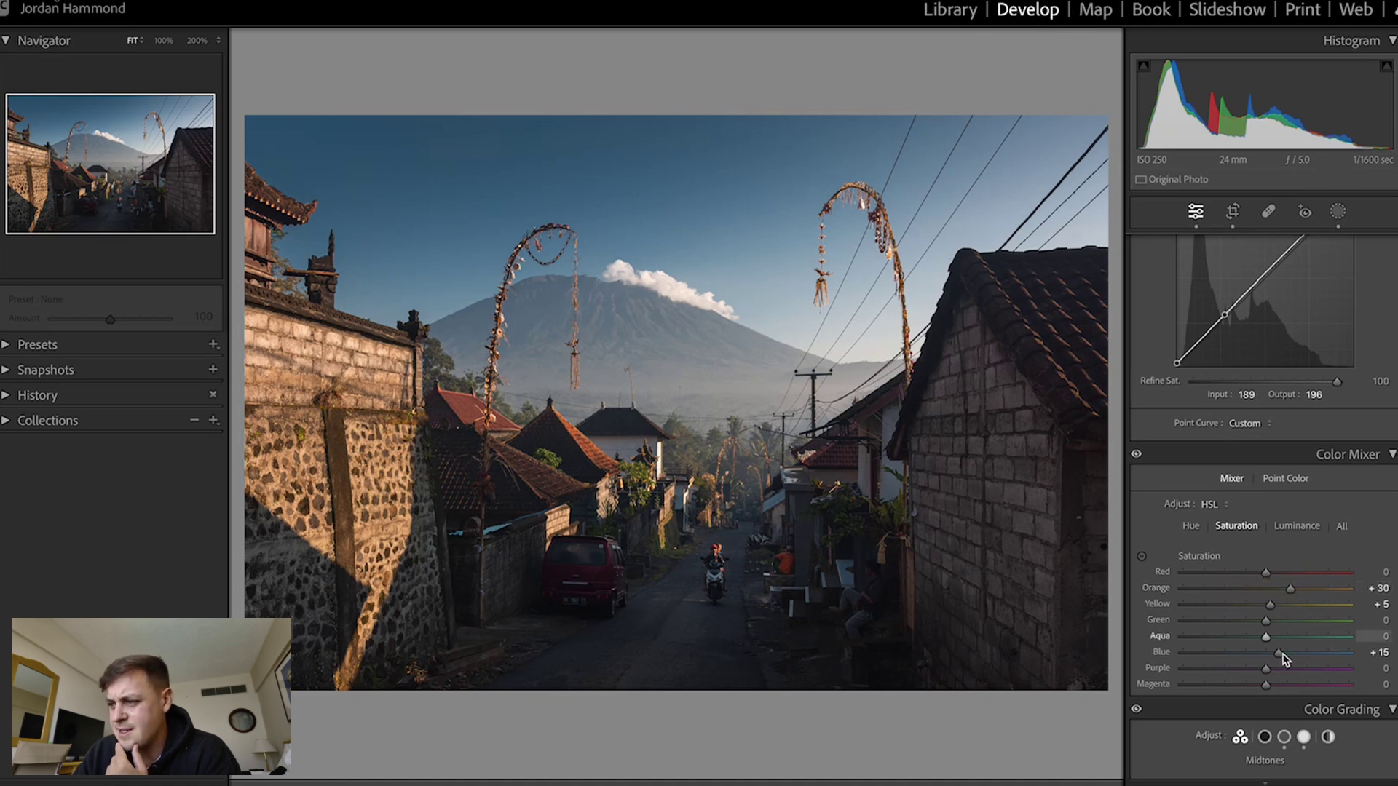
- Add a new slightly tilted linear gradient mask running from just above the sky down to the volcano's lower slopes
left_click(1338, 212)
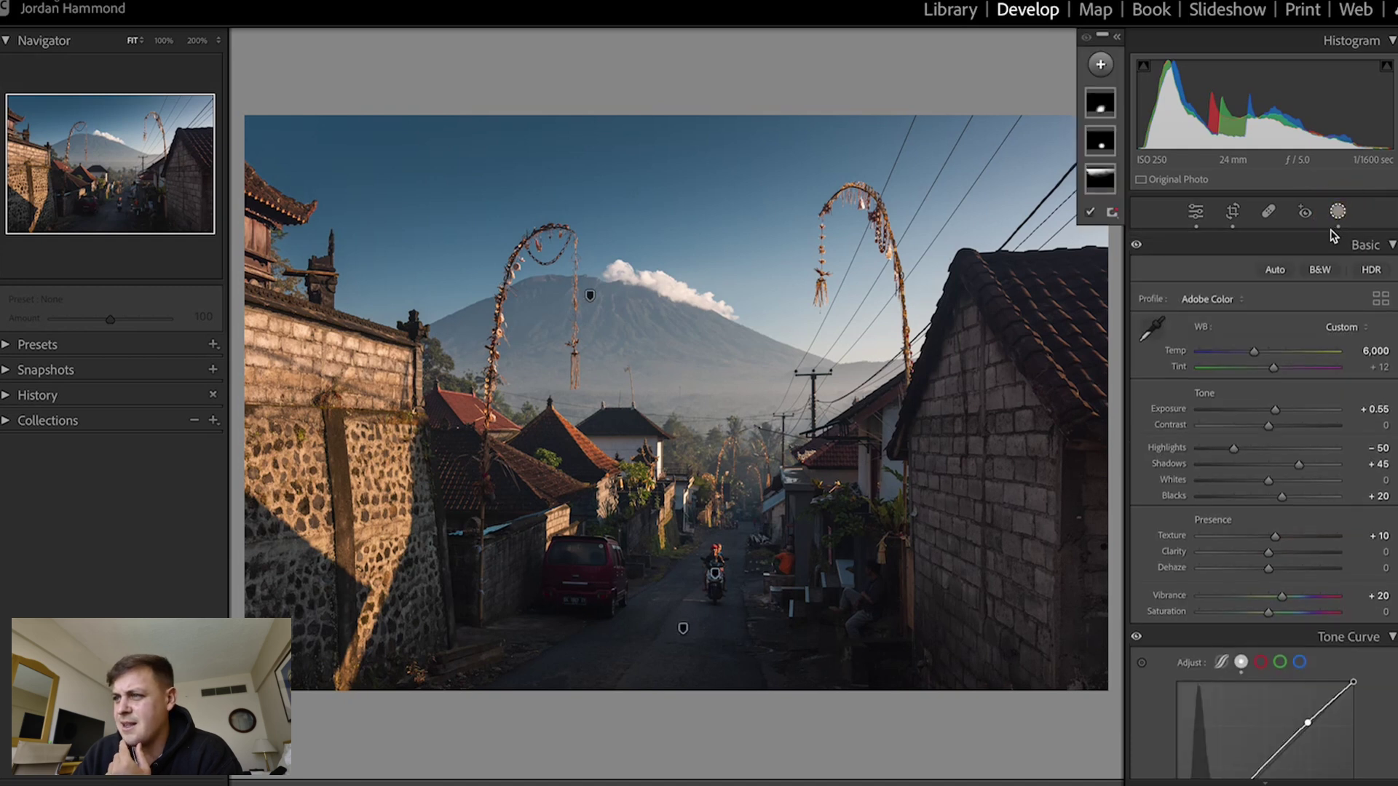
left_click(1100, 64)
left_click(1117, 240)
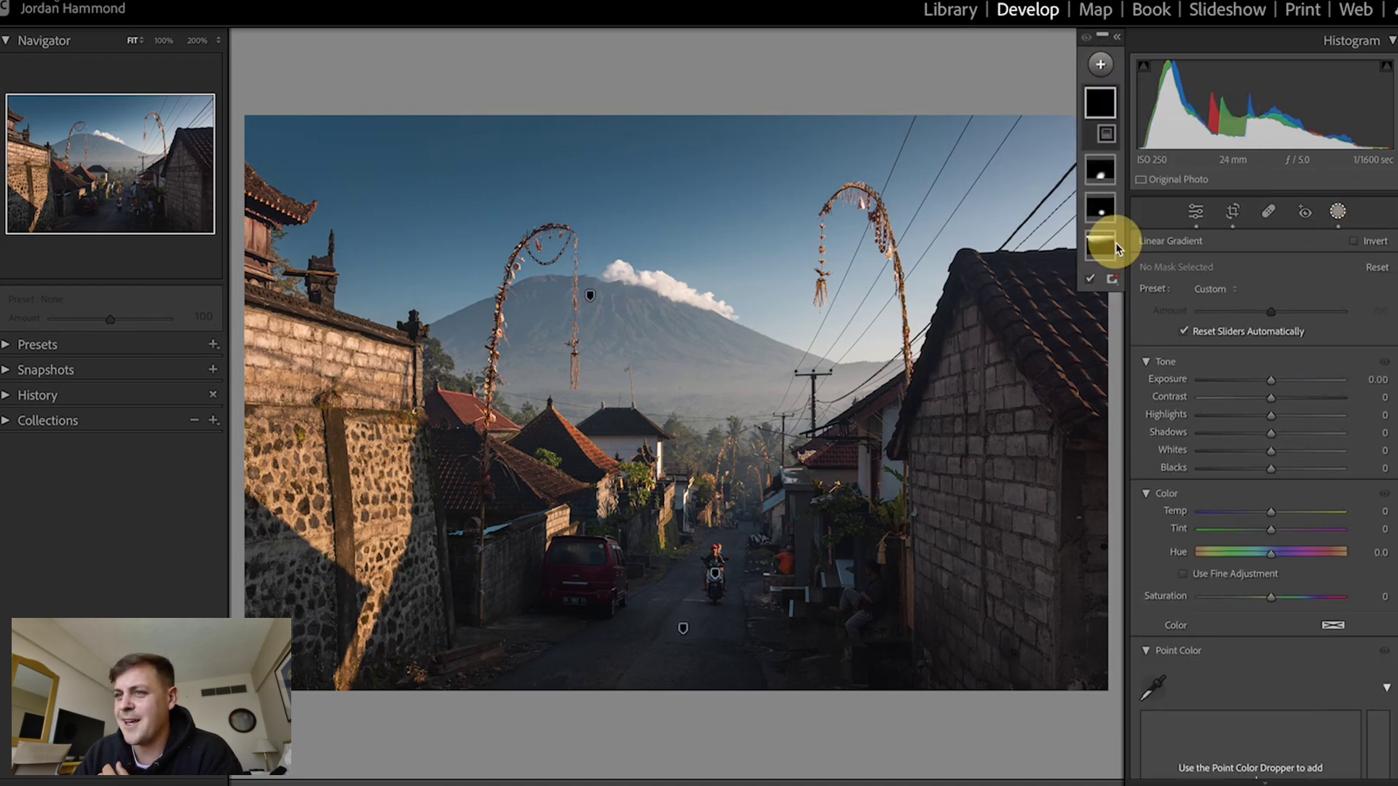
left_click_drag(565, 104, 595, 391)
- Set the new sky gradient's exposure to −0.30
left_click(1373, 380)
type("-")
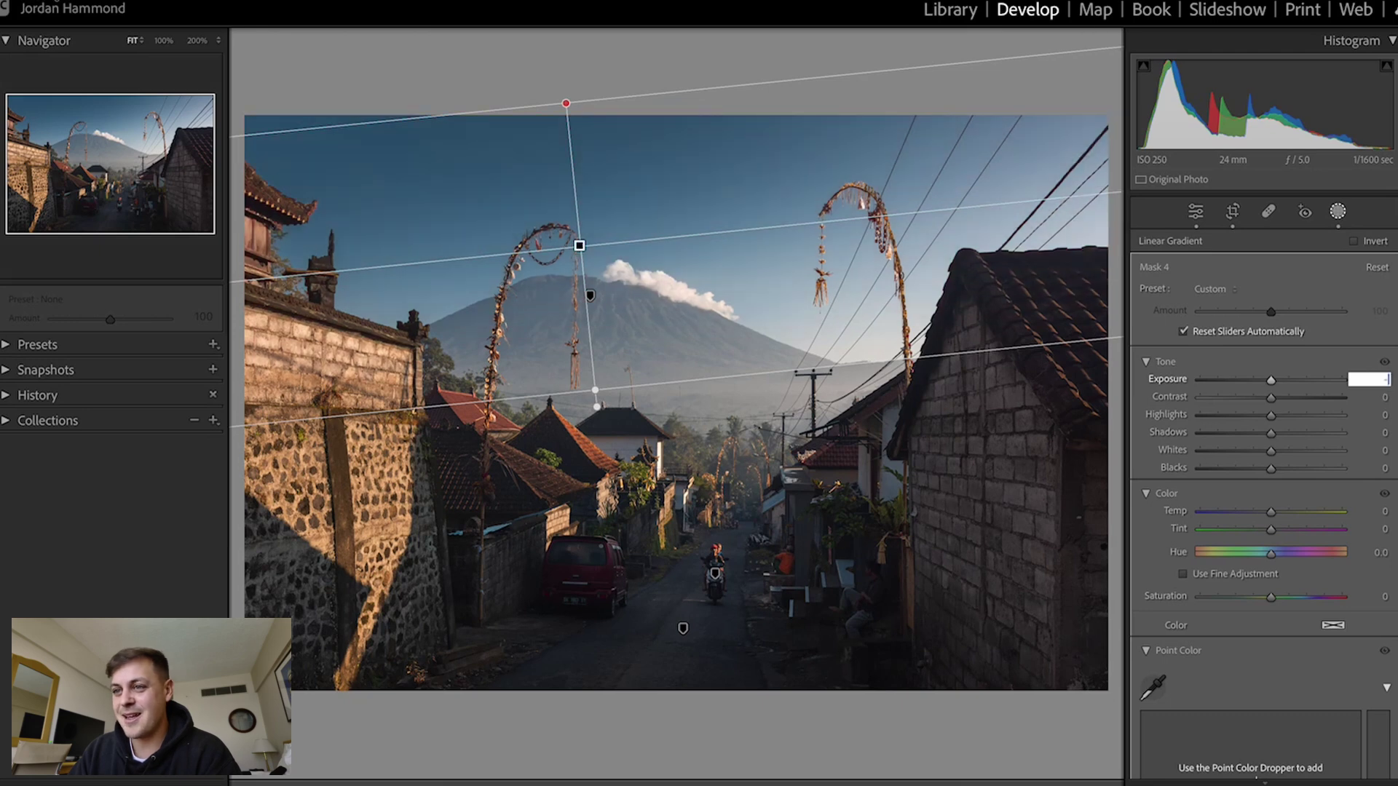
type(".3")
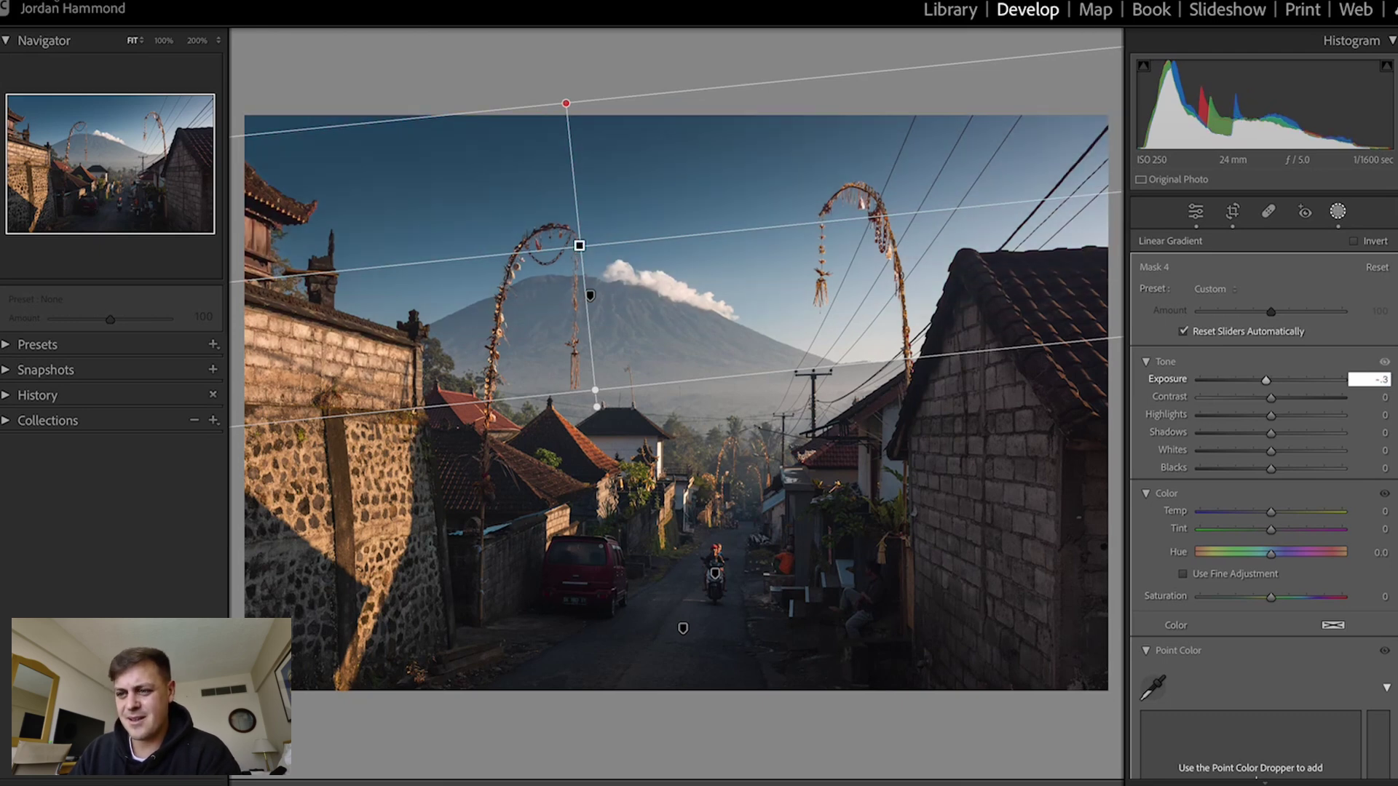
key("Return")
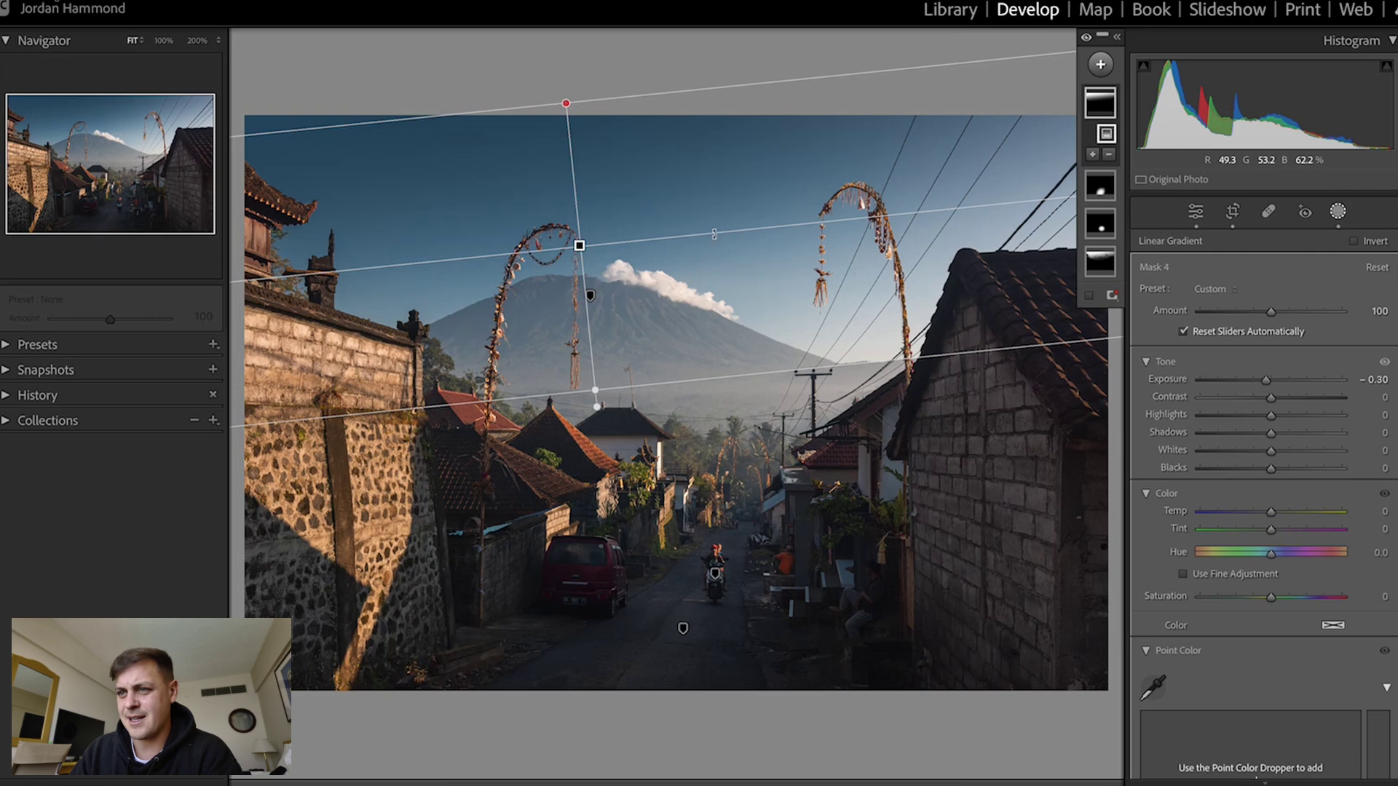
- Tilt the new sky gradient slightly more and move it higher in the sky
left_click_drag(717, 224, 718, 223)
left_click(574, 226)
left_click_drag(574, 226, 561, 209)
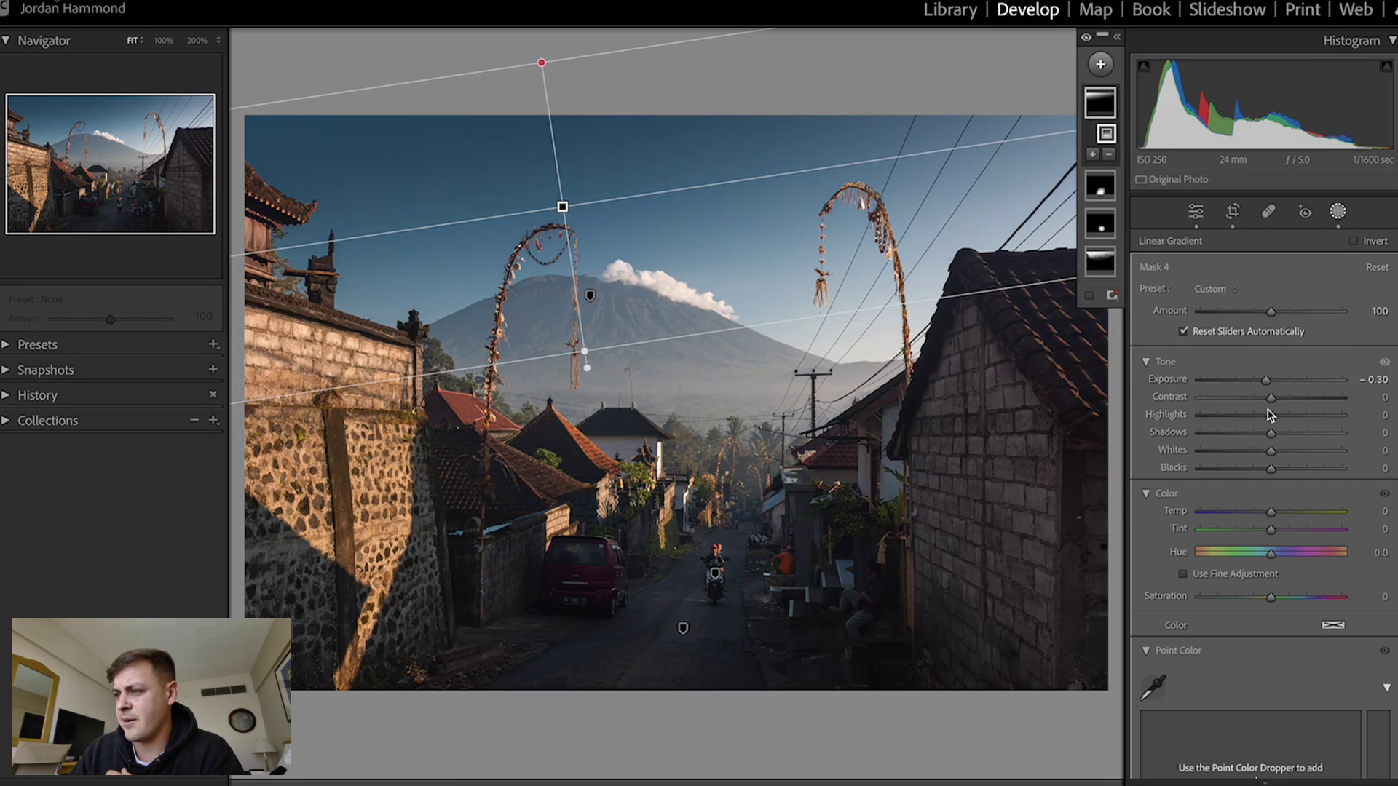
- Set the new sky gradient's highlights to −25 and its exposure to −0.10
left_click(1271, 418)
left_click_drag(1274, 422, 1257, 421)
double_click(1265, 379)
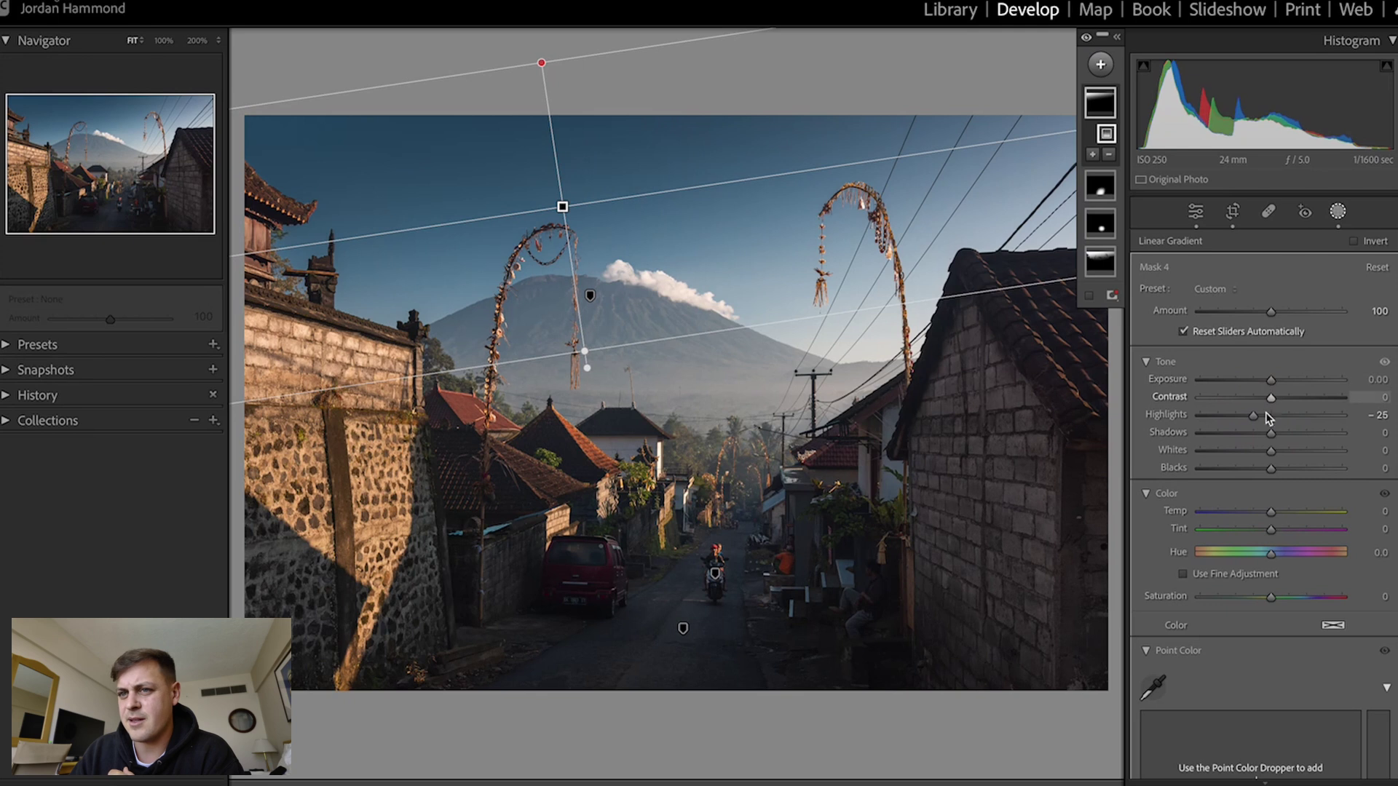
left_click(1374, 379)
type("-1")
key("Return")
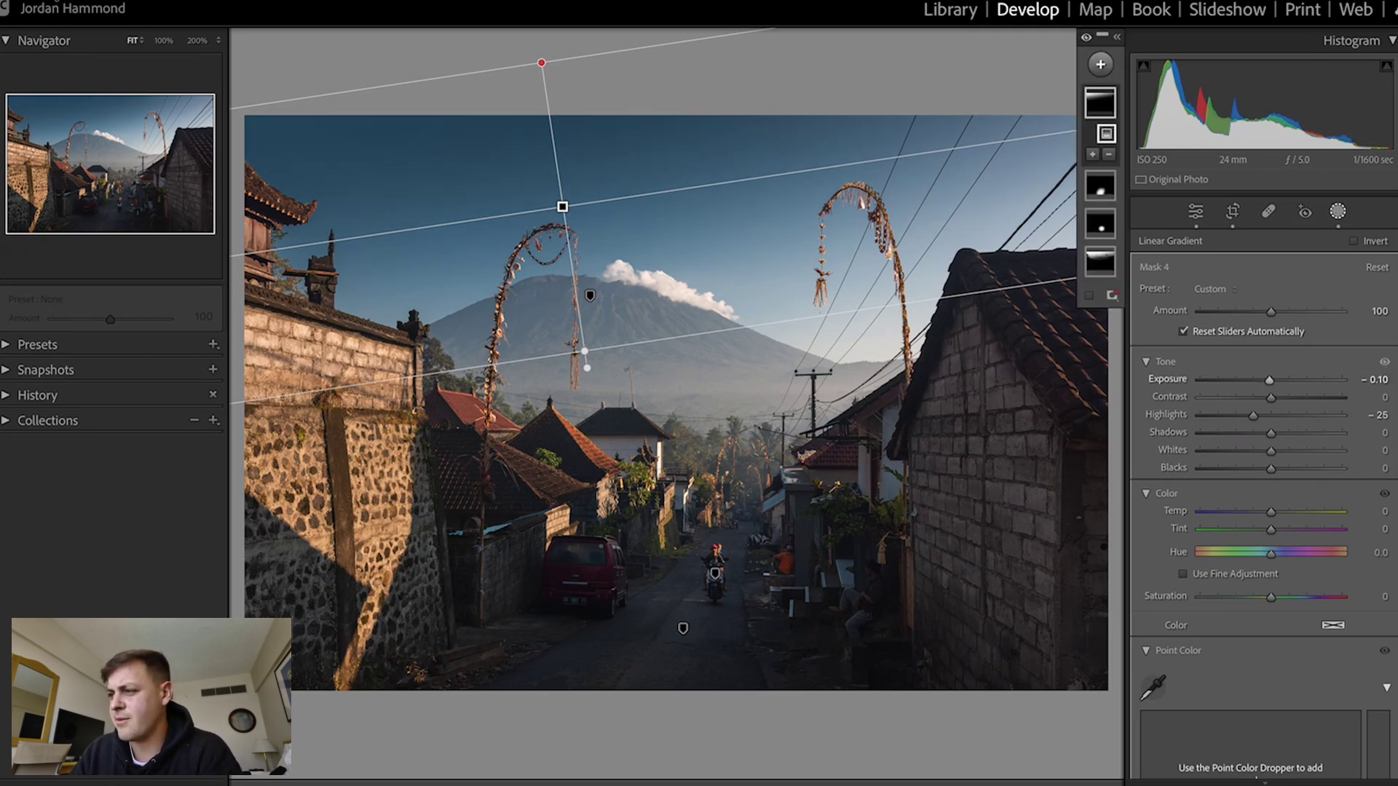
- Set the Blue Primary hue to −13 in Calibration and leave mask editing
left_click_drag(1392, 277, 1388, 761)
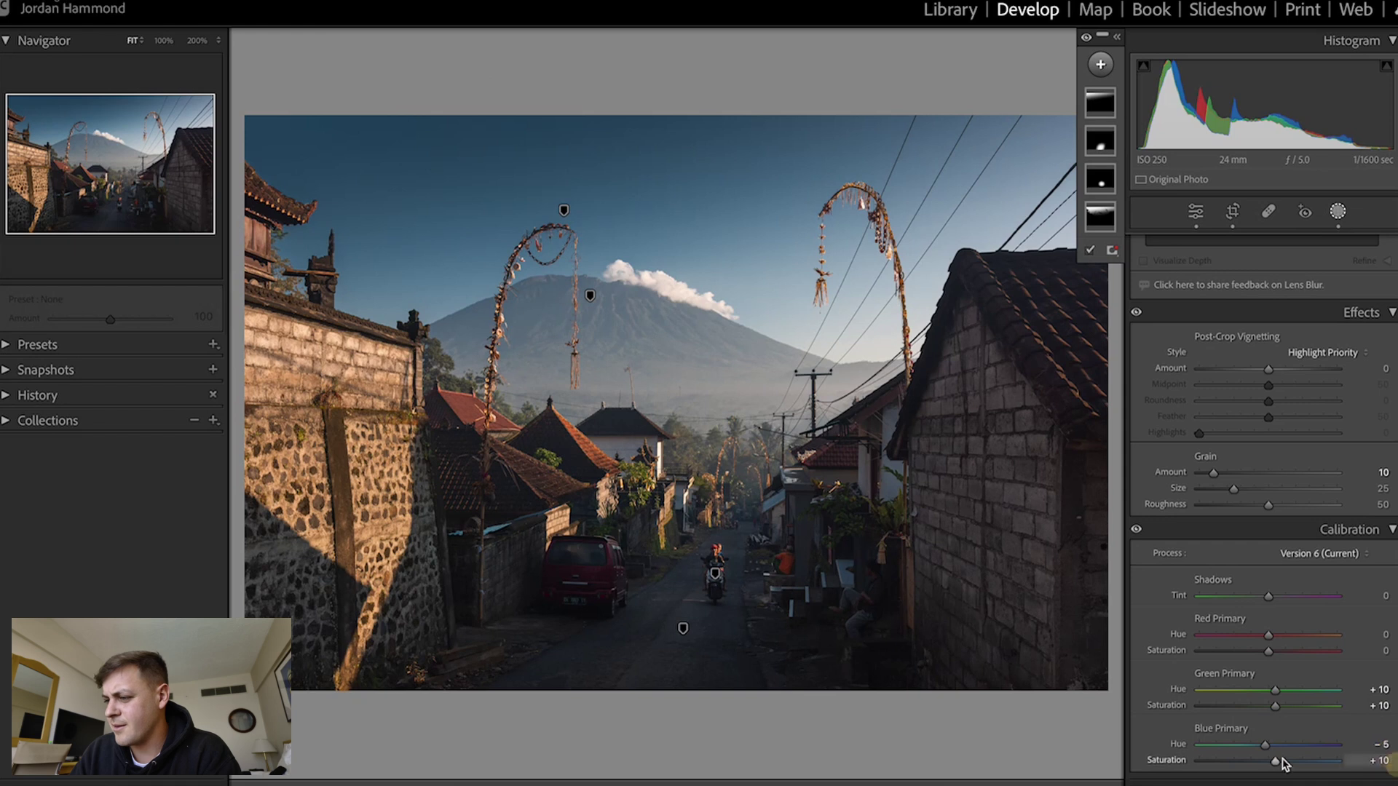
left_click_drag(1264, 745, 1258, 751)
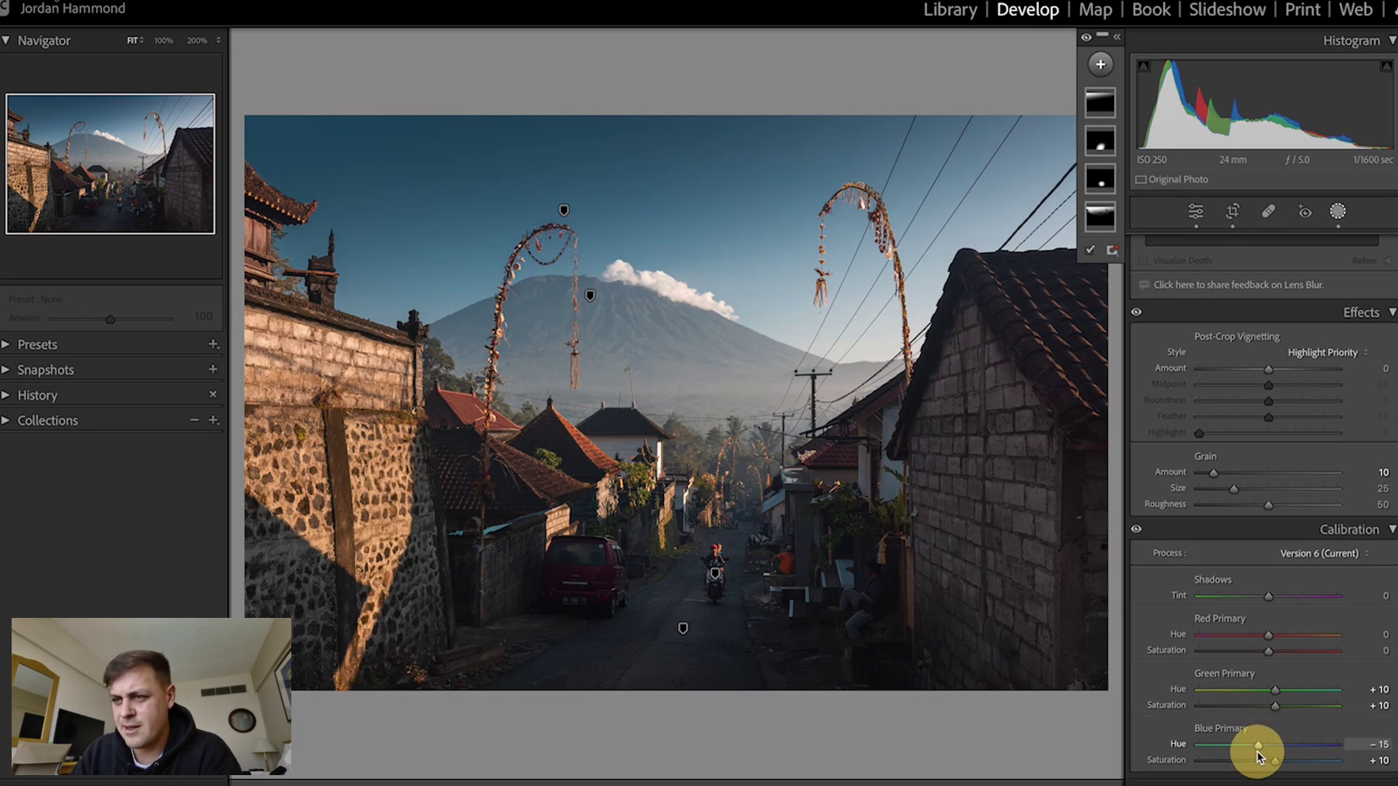
left_click_drag(1259, 750, 1259, 749)
key("shift+w")
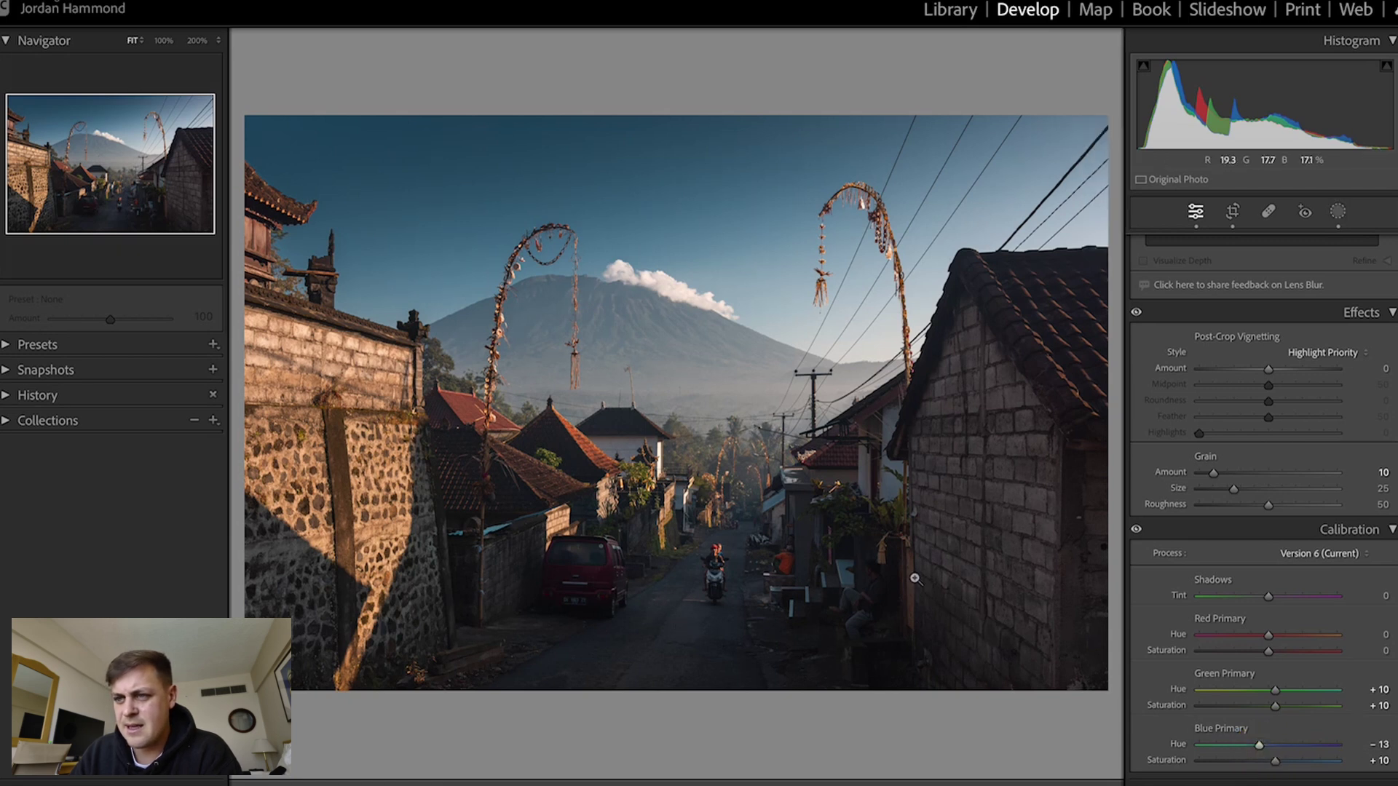